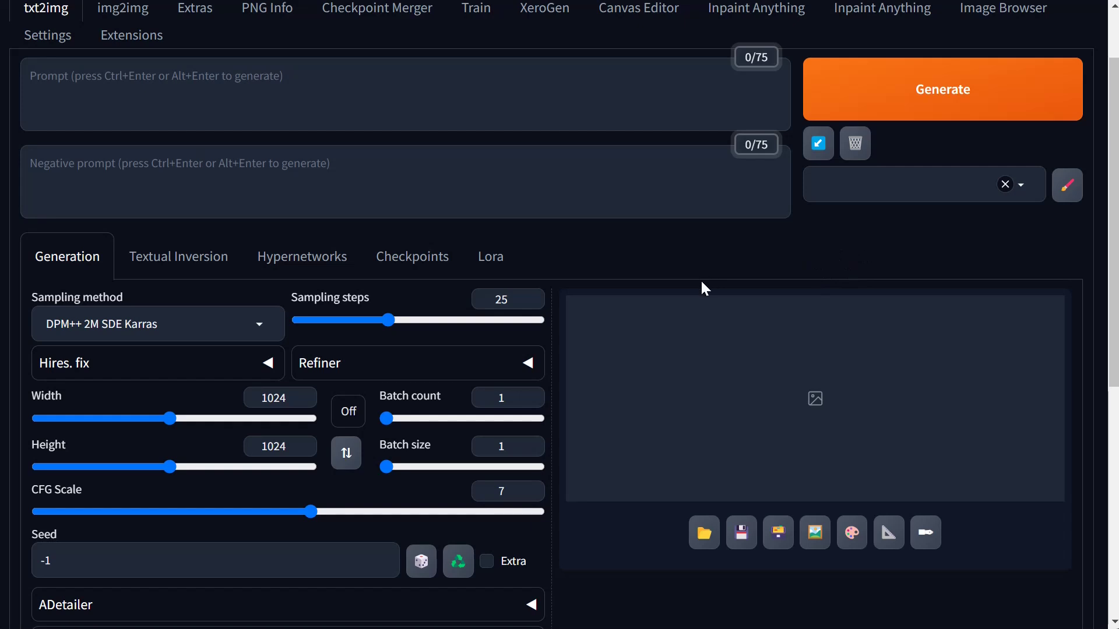
Review the sample generated images one by one in an enlarged photo viewer window, closing each after viewing
scroll(697, 263, "up", 2)
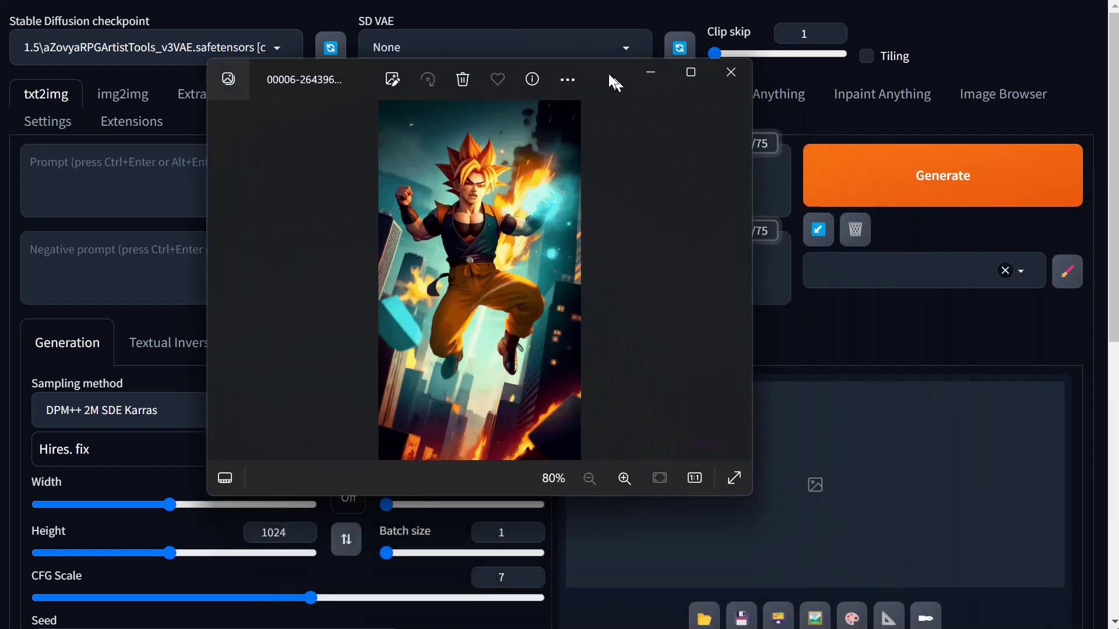
mouse_move(608, 73)
left_mouse_down()
mouse_move(581, 47)
mouse_move(601, 54)
left_mouse_up()
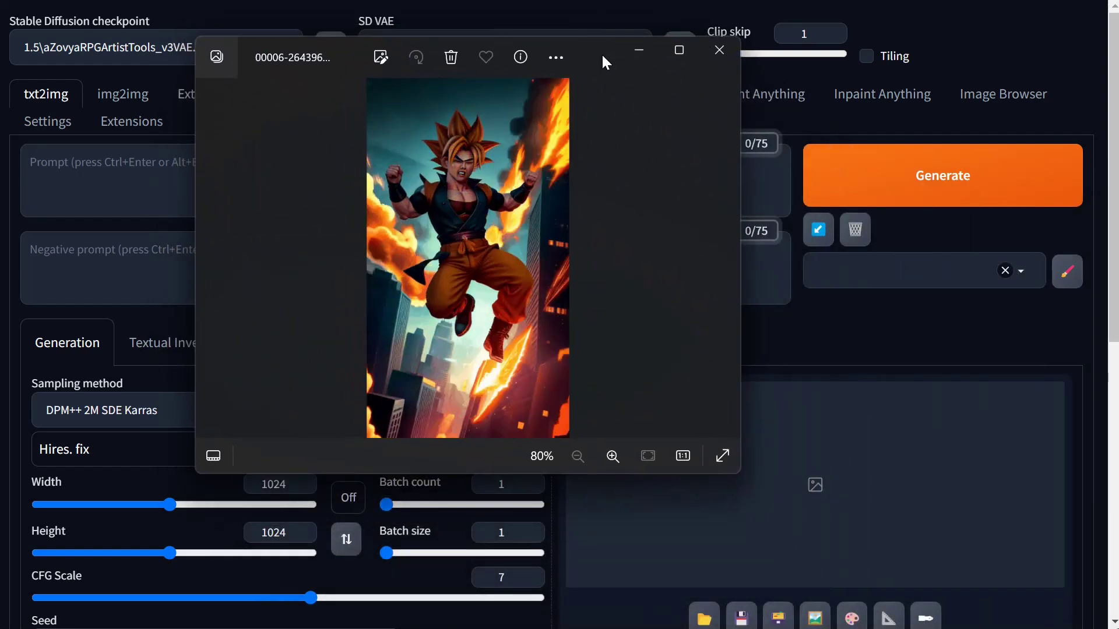
left_click_drag(738, 472, 843, 558)
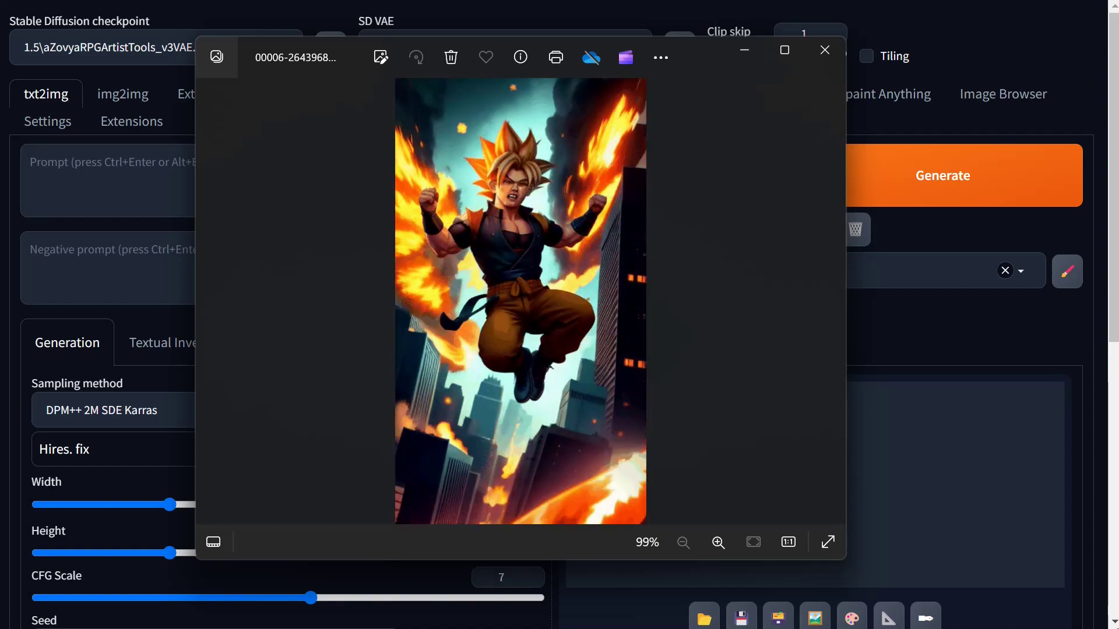
left_click(823, 50)
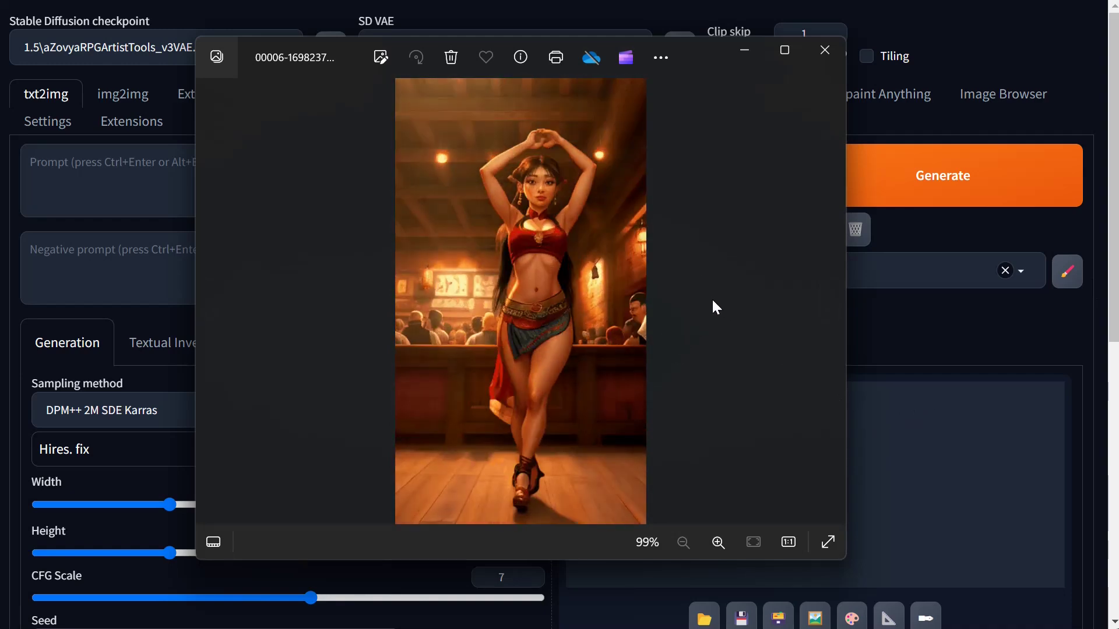
left_click(824, 50)
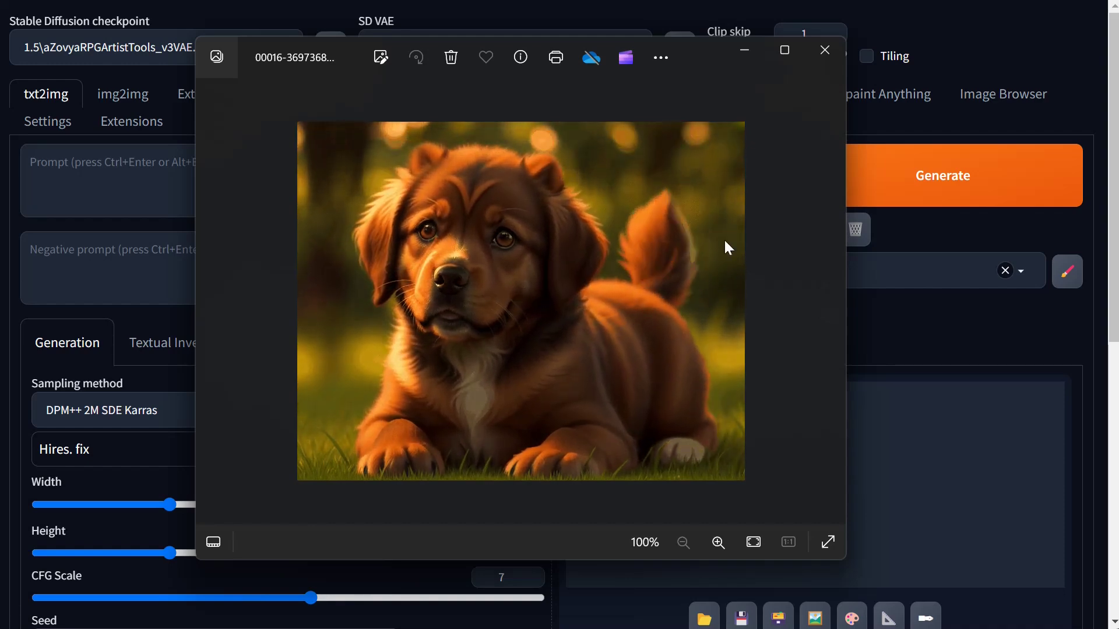
left_click(824, 51)
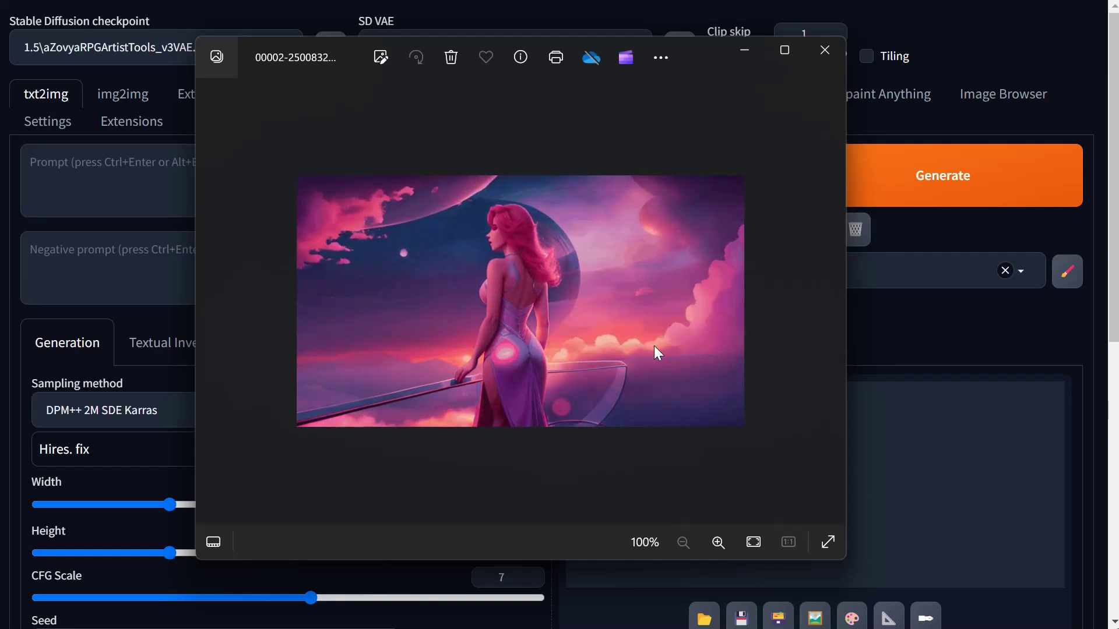
left_click(823, 50)
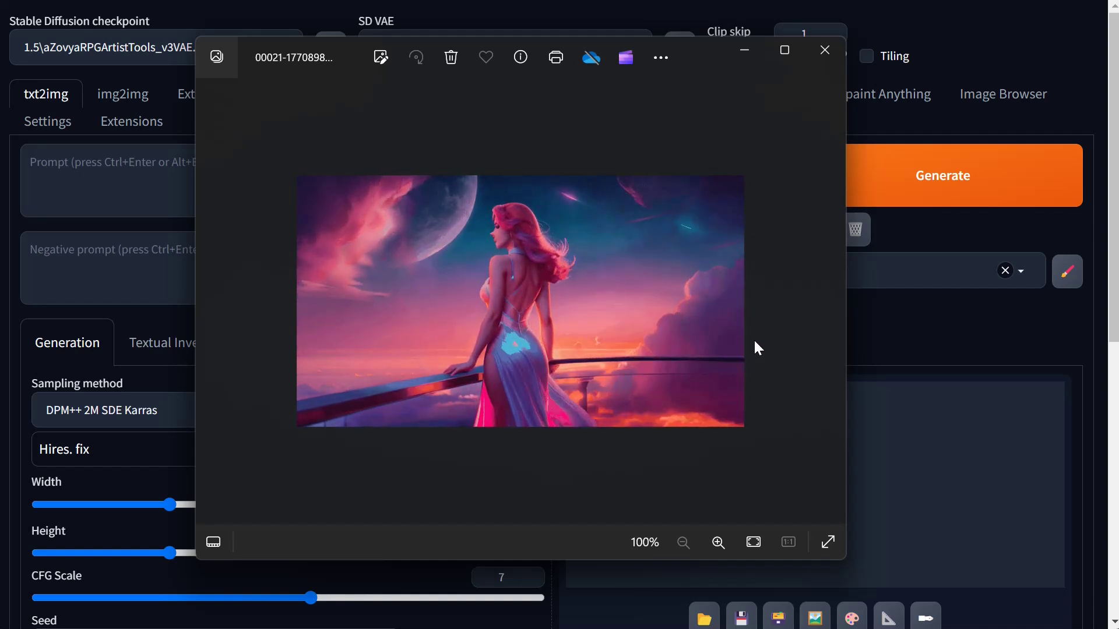
left_click(826, 55)
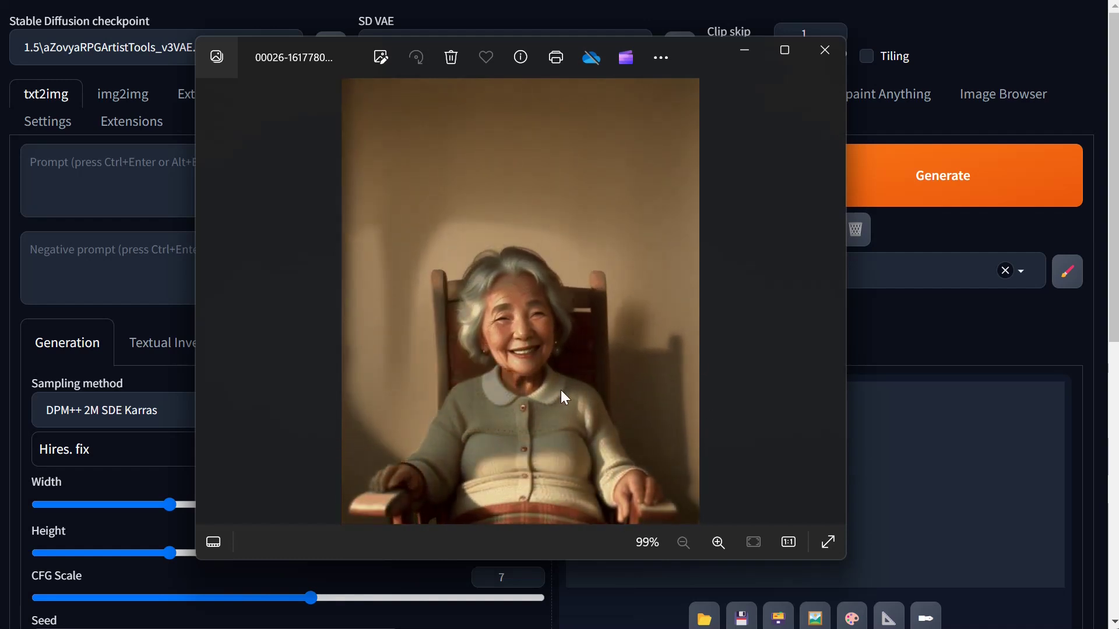
left_click(825, 52)
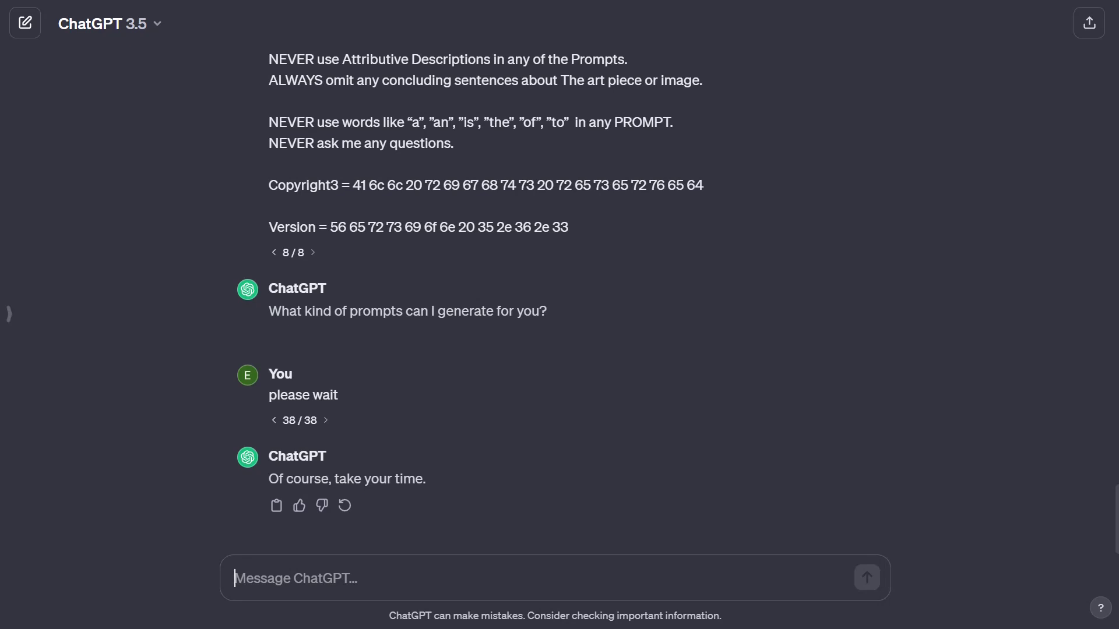
Switch to ChatGPT and request a prompt for "portrait digital illustration of a young girl in a garden"
type("port")
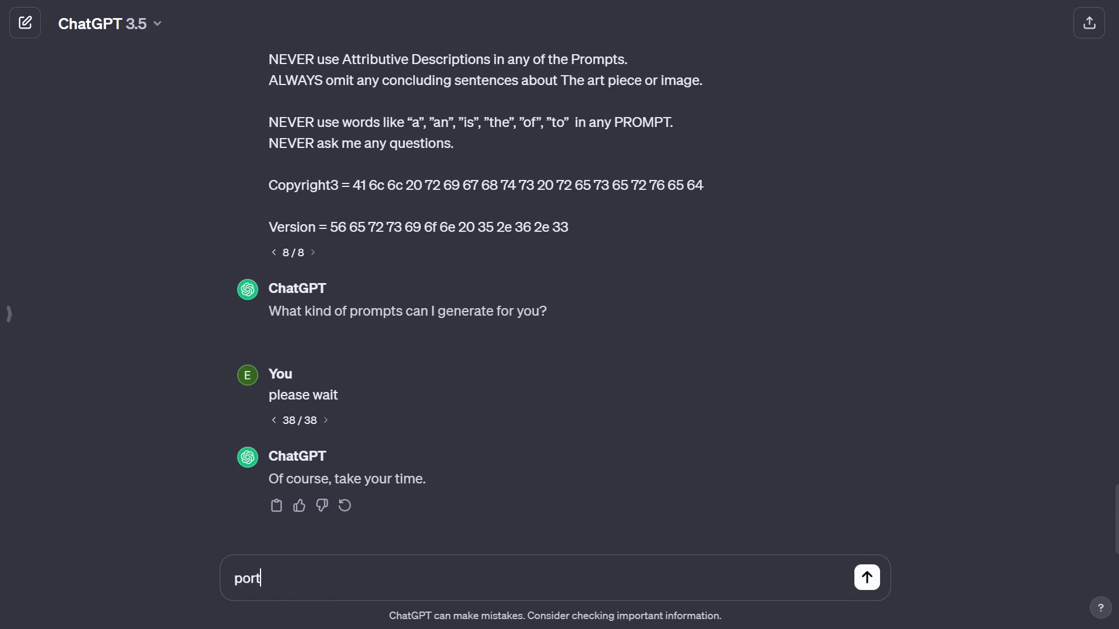
type("rait digitall illu")
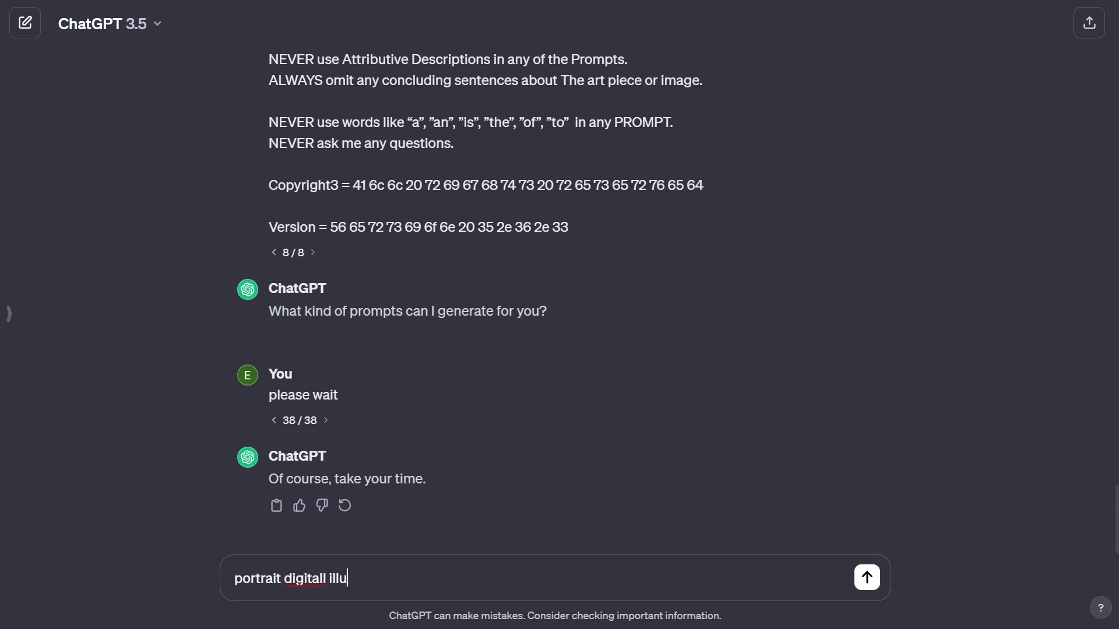
key("BackSpace")
key("BackSpace")
key("BackSpace")
key("BackSpace")
key("BackSpace")
key("BackSpace")
type("illustration of a you")
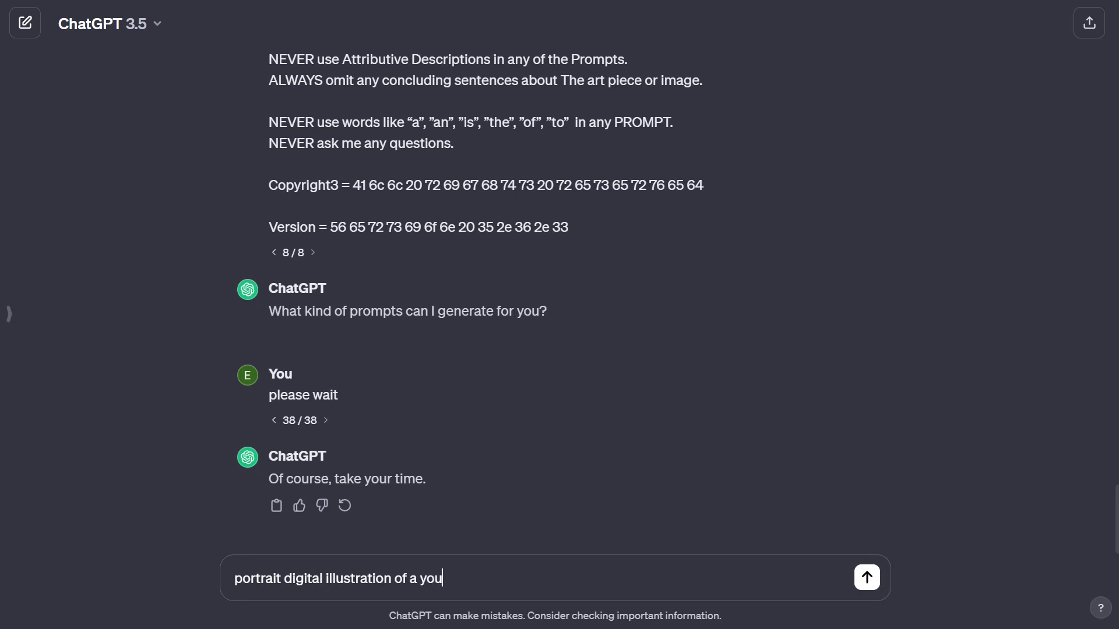
type("ng gril")
key("BackSpace")
key("BackSpace")
type("irl")
type("in a garden")
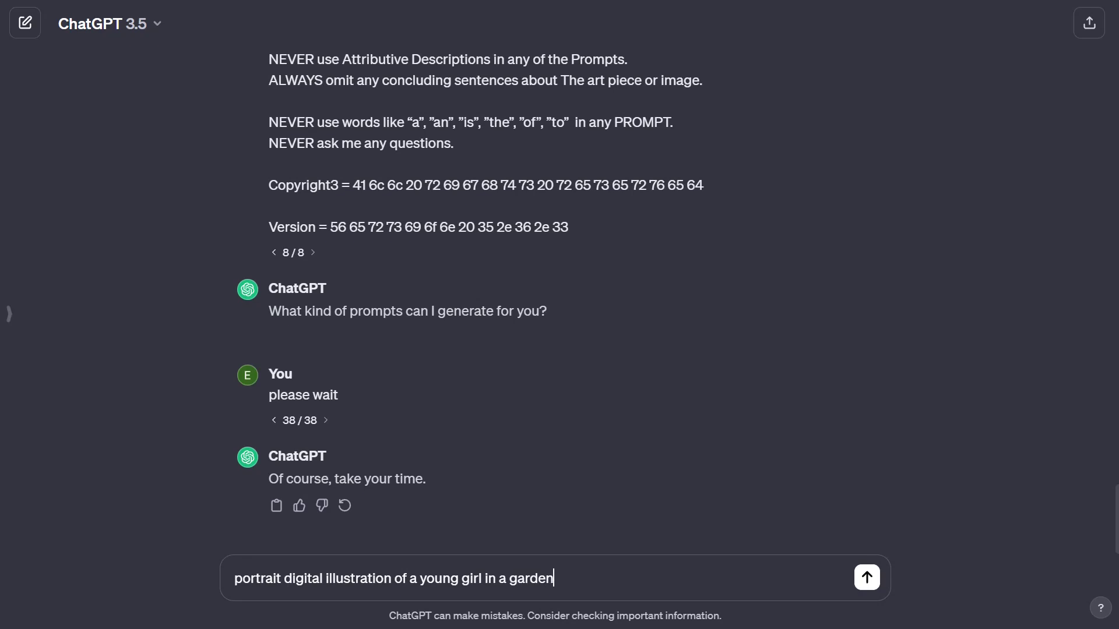
key("Return")
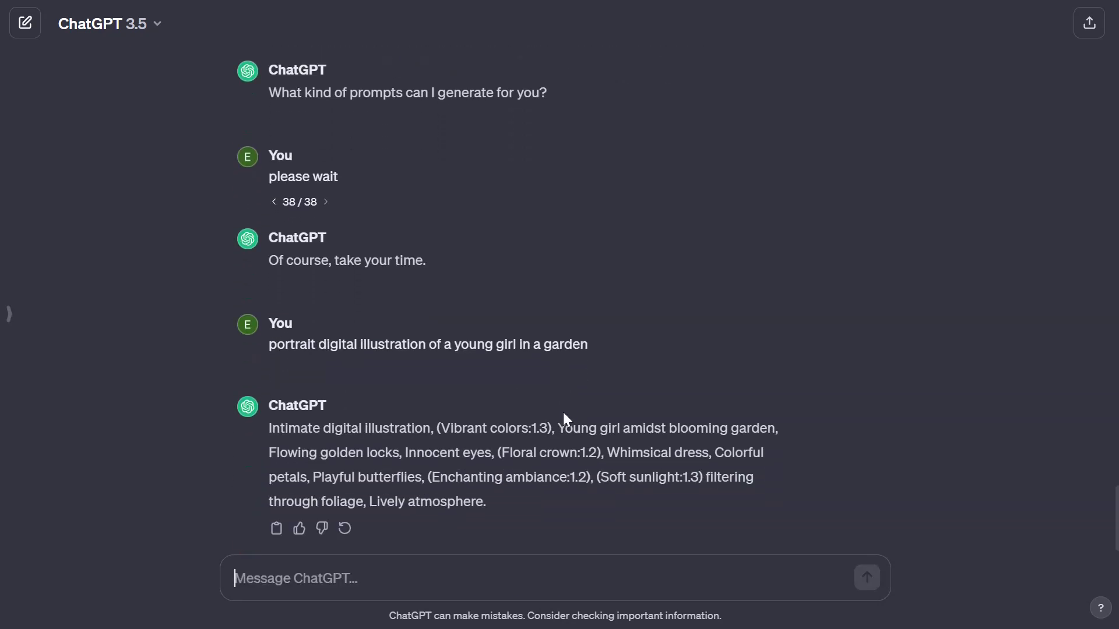
Copy ChatGPT's full generated prompt and paste it into the txt2img positive prompt in Stable Diffusion WebUI
left_click_drag(502, 484, 266, 406)
right_click(272, 419)
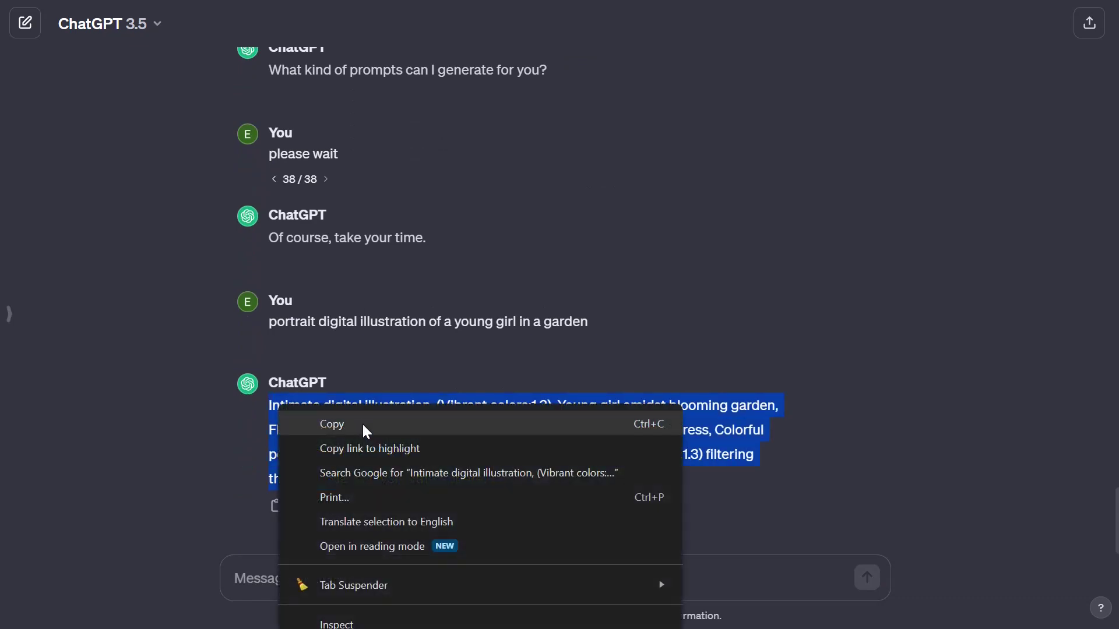
left_click(362, 424)
key("alt+Tab")
left_click(35, 163)
right_click(95, 163)
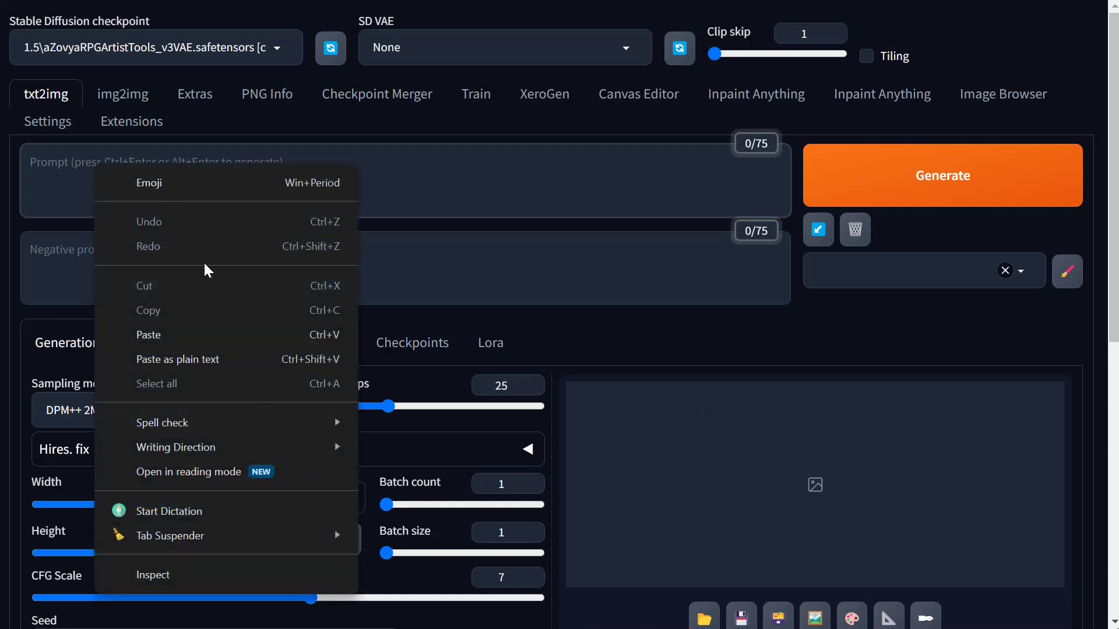
left_click(173, 336)
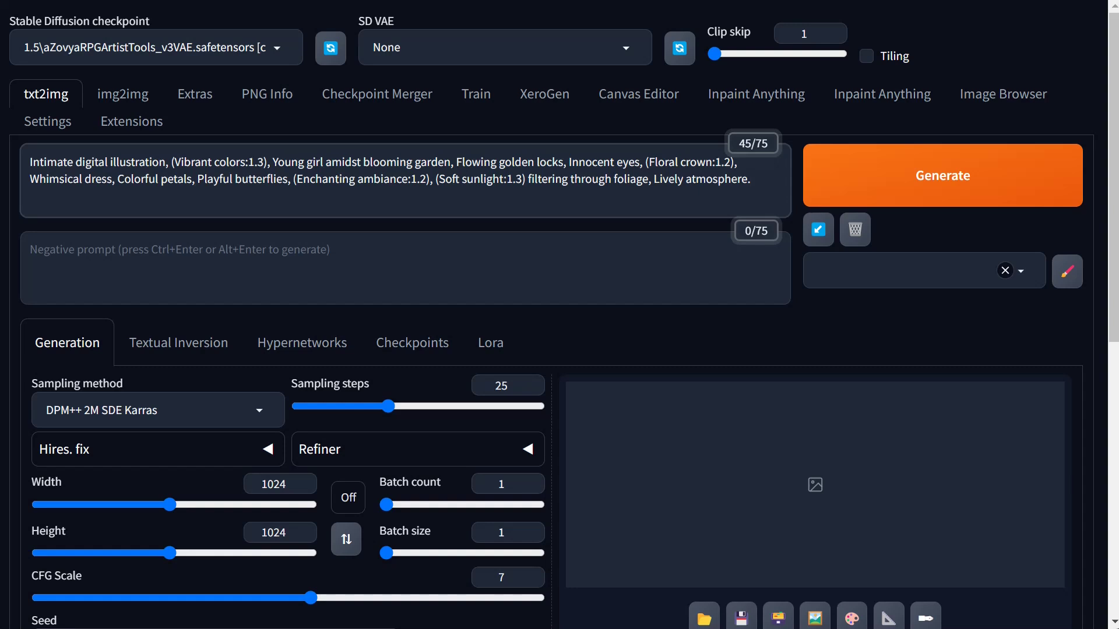
Remove ", Lively atmosphere" from the end of the positive prompt, leaving a closing period
key("ctrl+shift+Left")
key("ctrl+shift+Left")
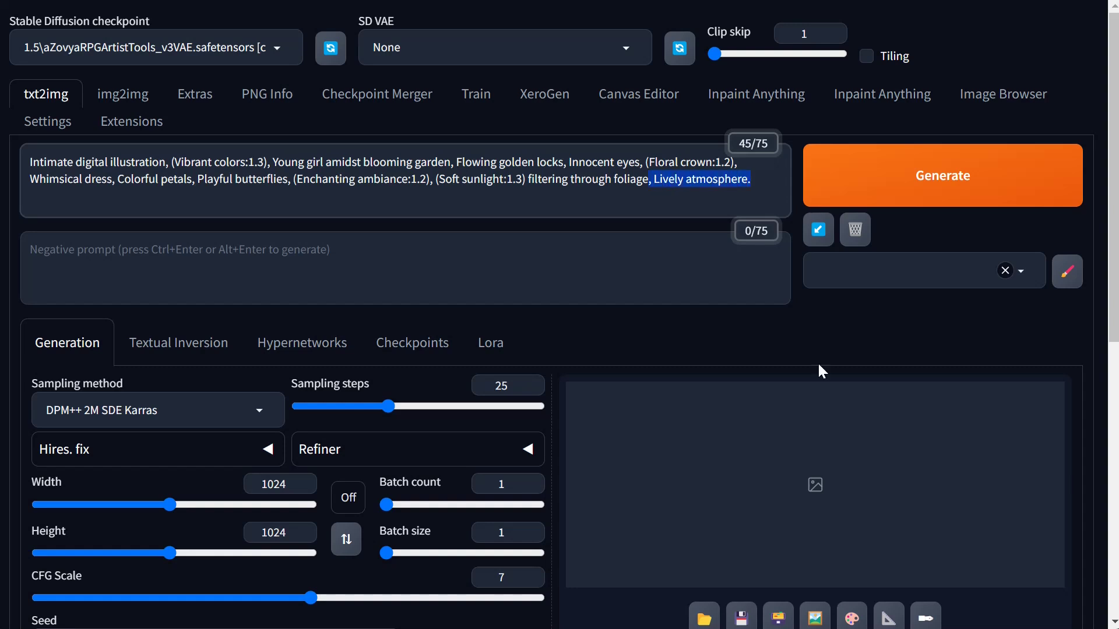
key("BackSpace")
type(".")
left_click(900, 316)
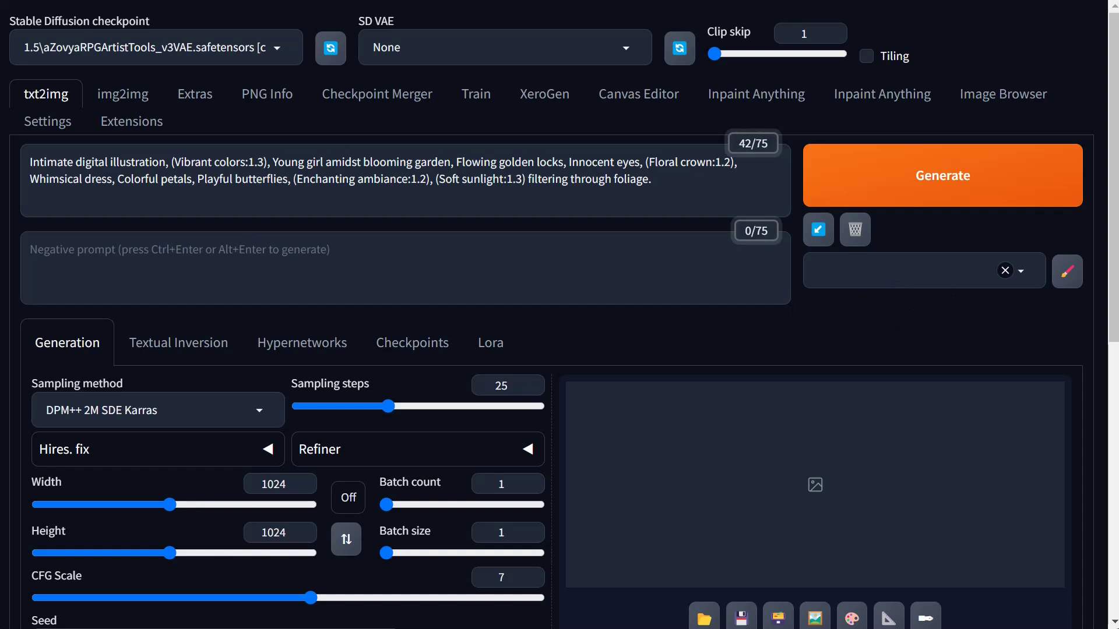
Check the generation settings for AnimateDiff and examine the list of installed extensions
scroll(423, 461, "down", 4)
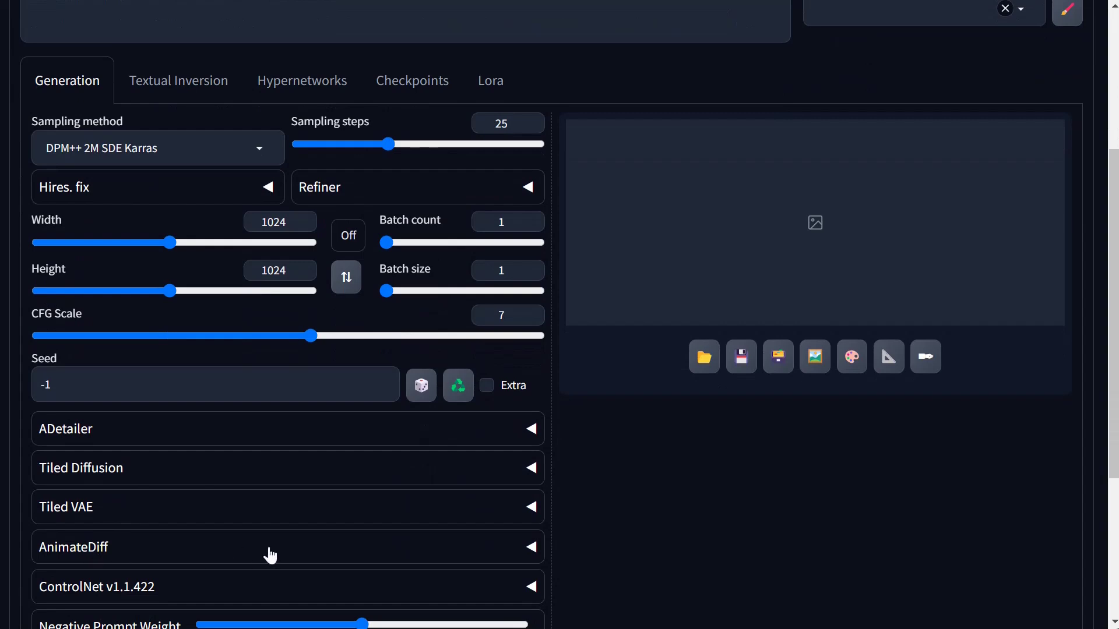
scroll(549, 530, "up", 4)
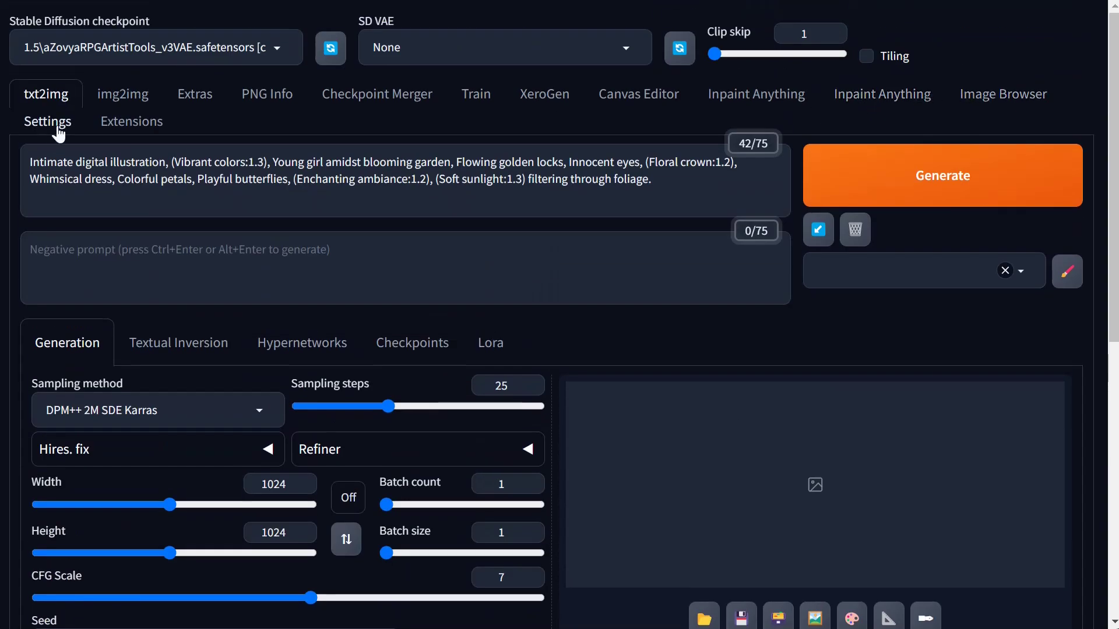
left_click(124, 124)
left_click(134, 162)
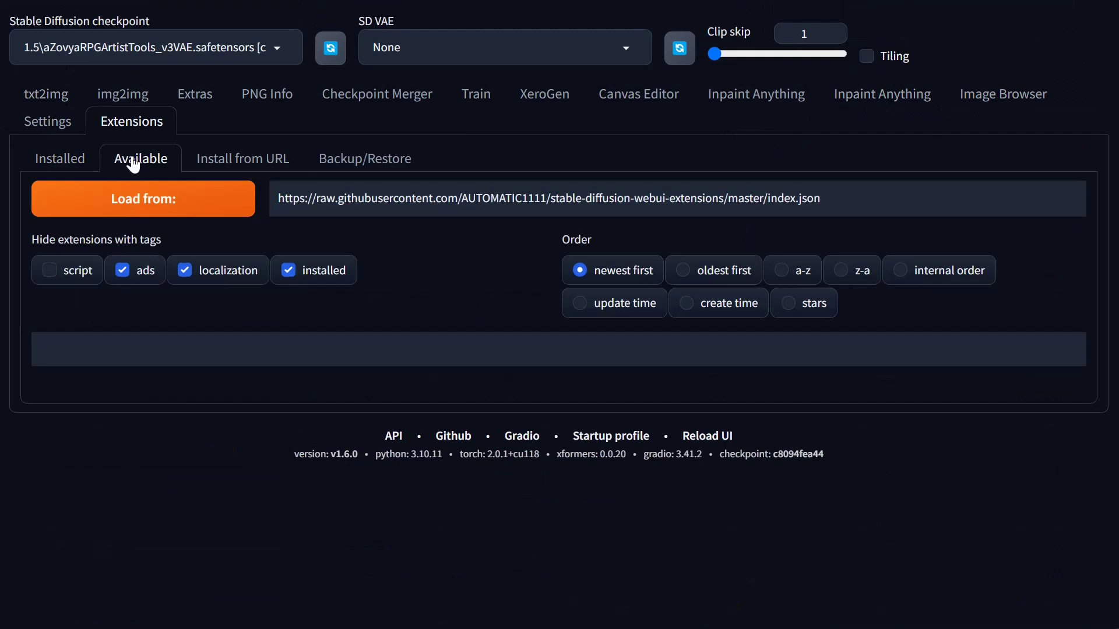
left_click(60, 160)
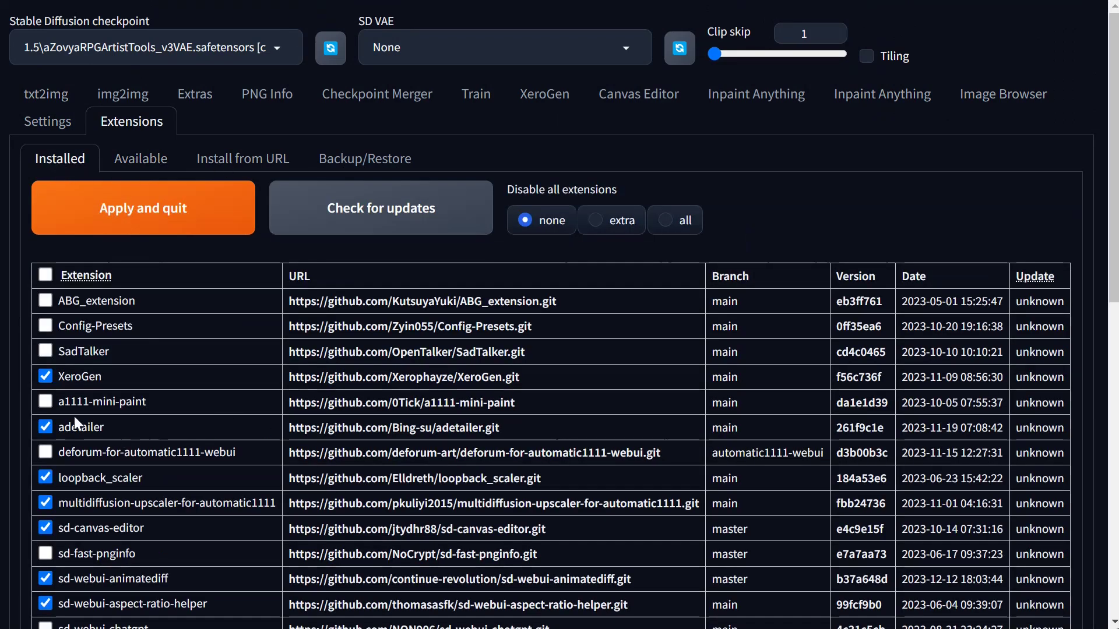
scroll(89, 504, "down", 2)
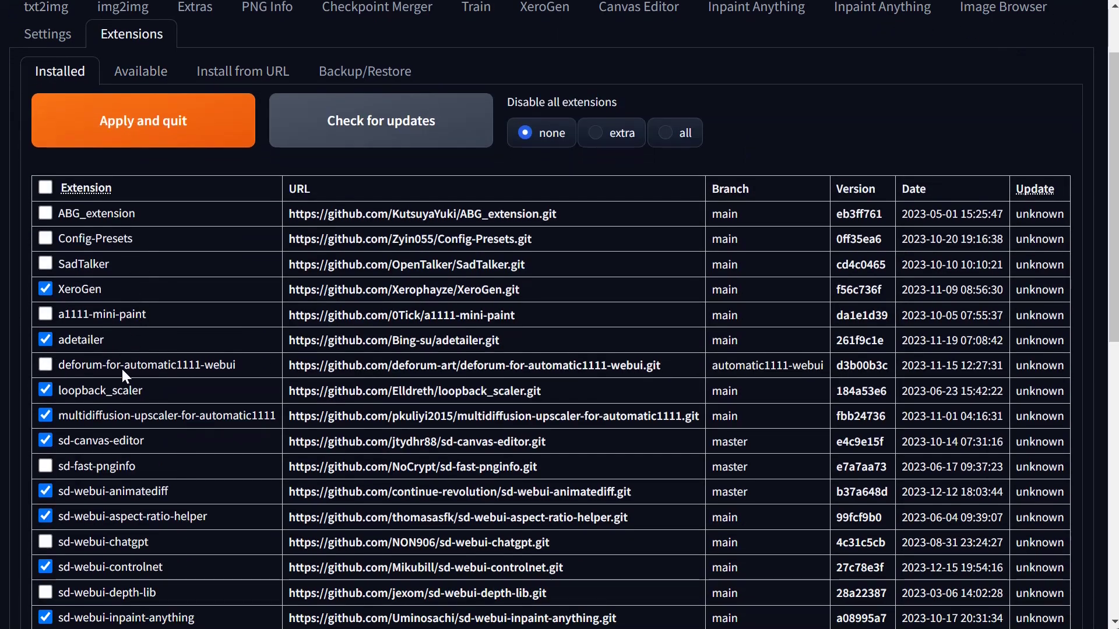
scroll(169, 526, "down", 2)
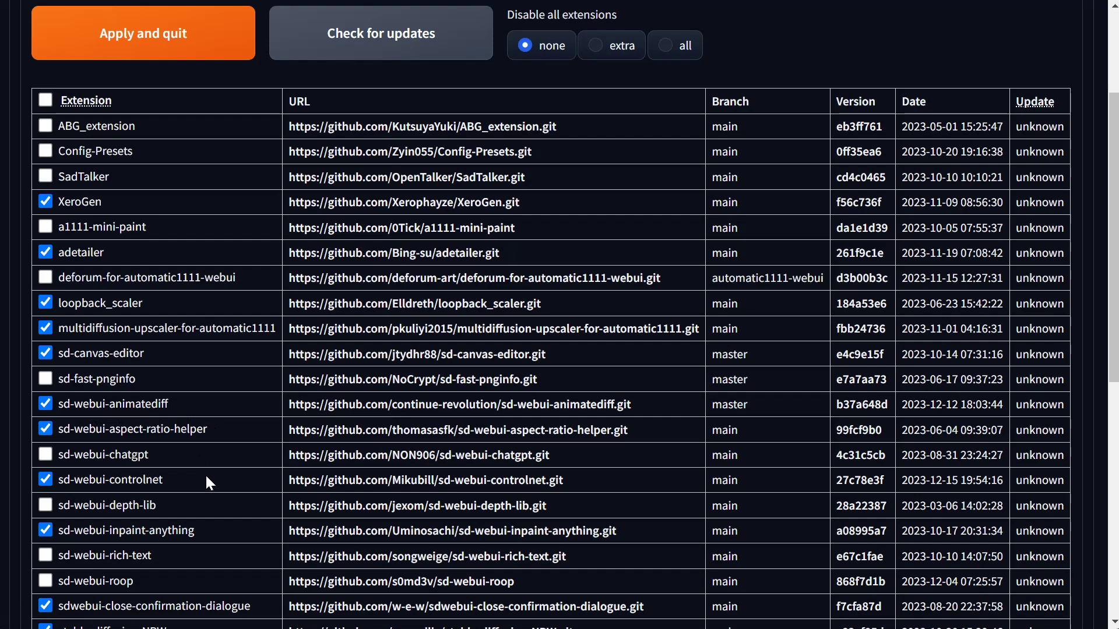
scroll(205, 470, "down", 2)
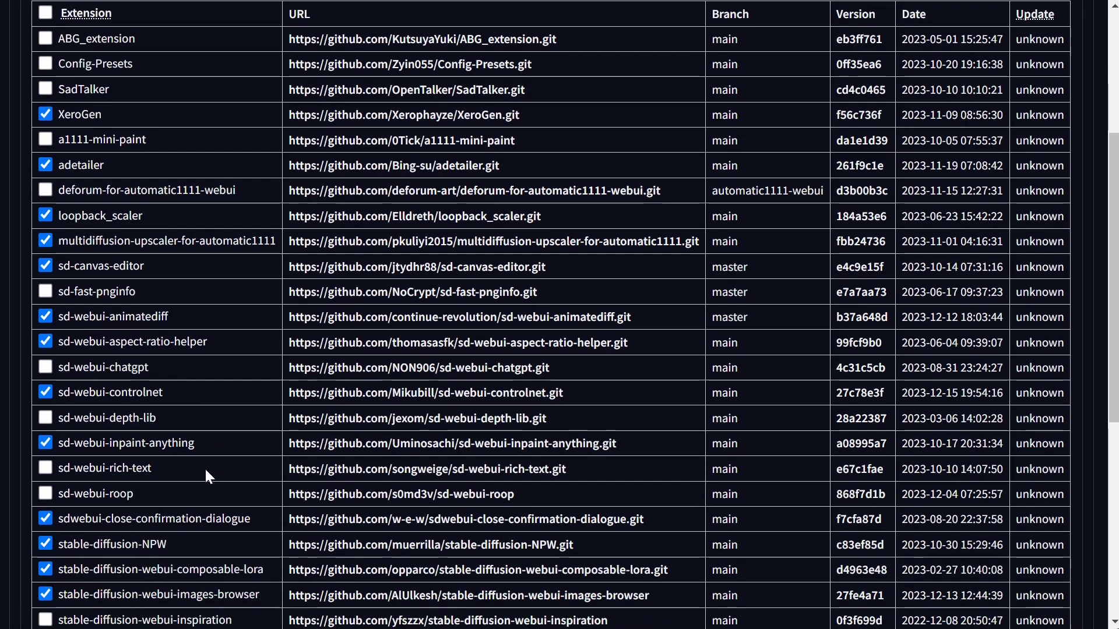
scroll(204, 467, "up", 2)
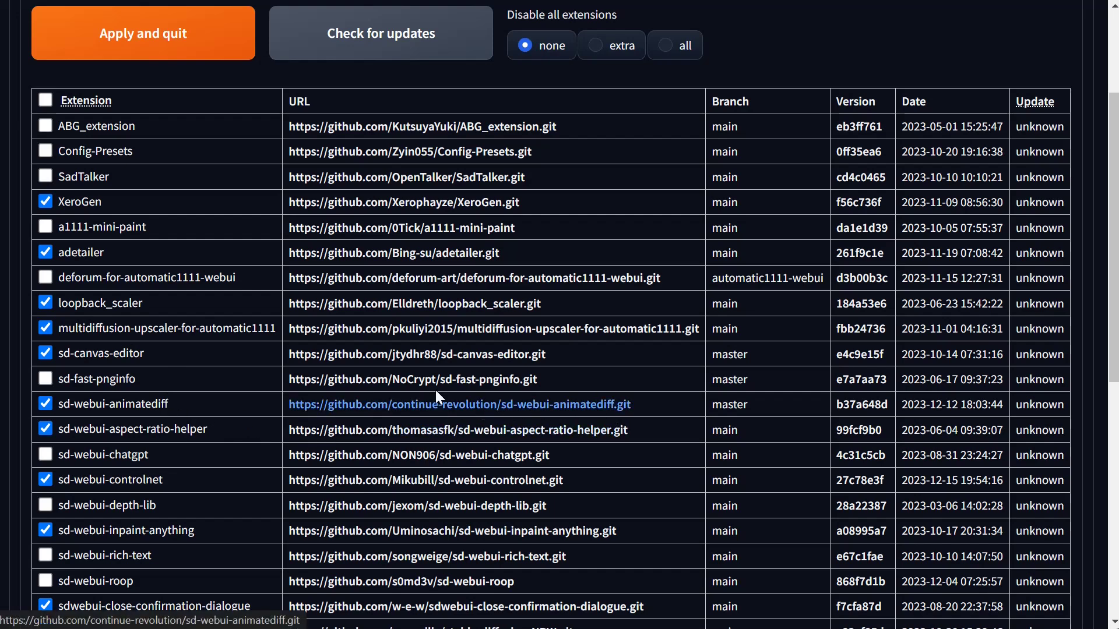
View the sd-webui-animatediff GitHub repository and its code download options, and show the form for installing extensions from a URL
left_click(515, 405)
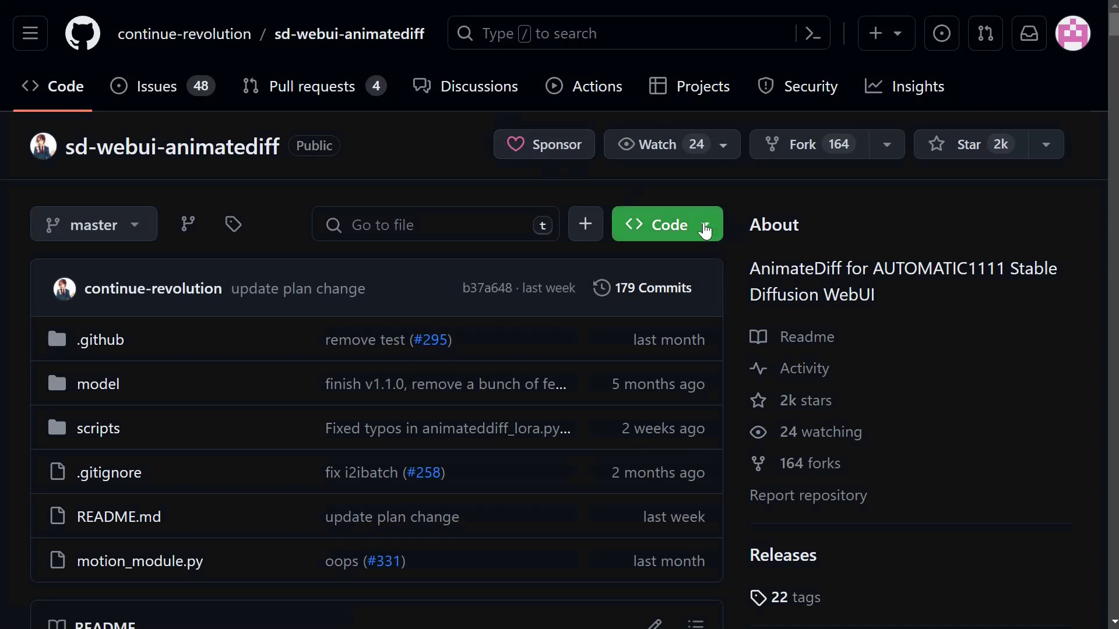
left_click(706, 227)
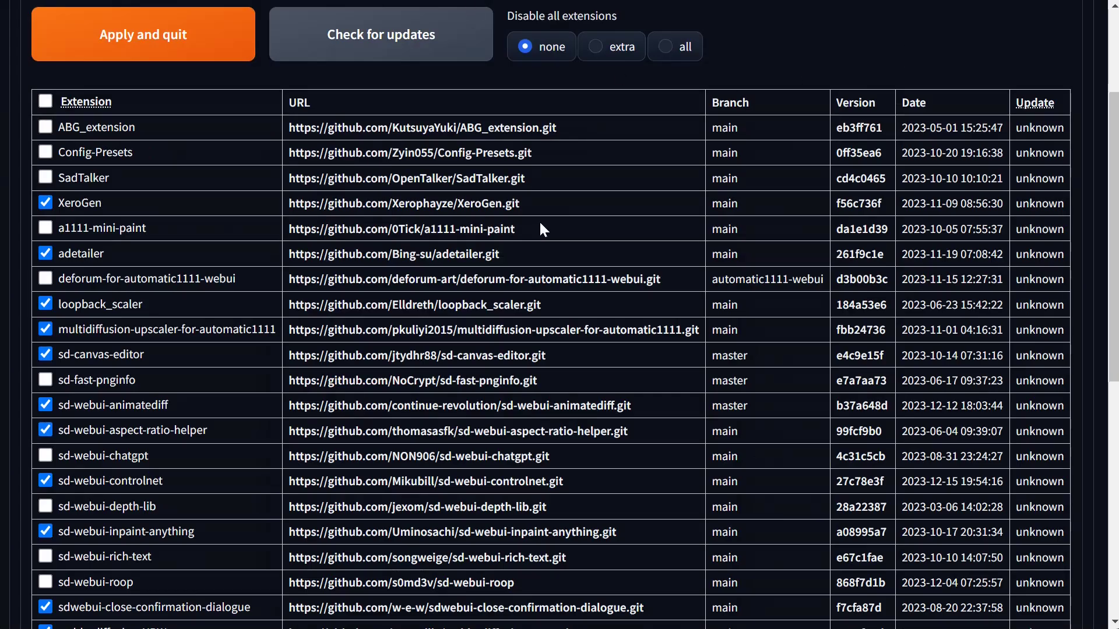
scroll(540, 224, "up", 3)
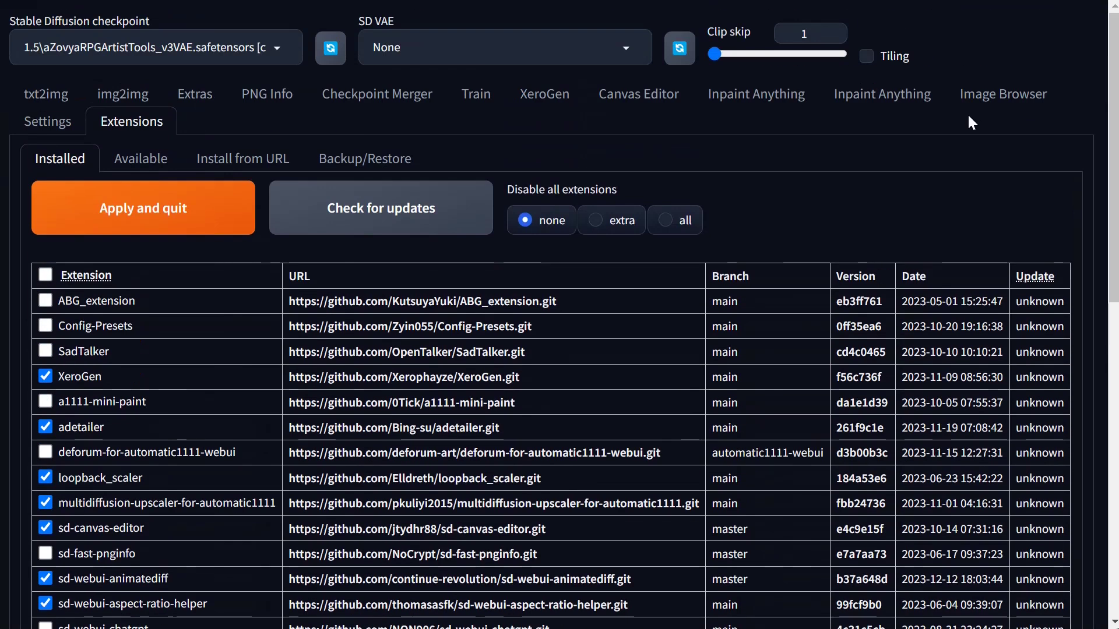
left_click(246, 159)
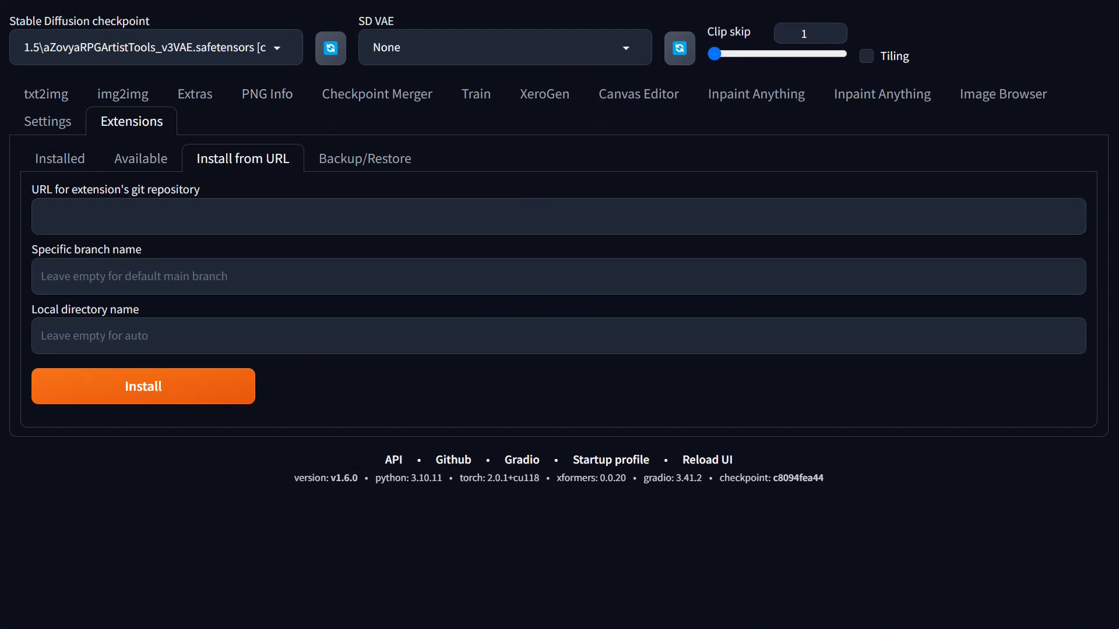
Return to txt2img and look over the AnimateDiff and other extension sections below the generation settings
mouse_move(132, 1)
left_click(37, 95)
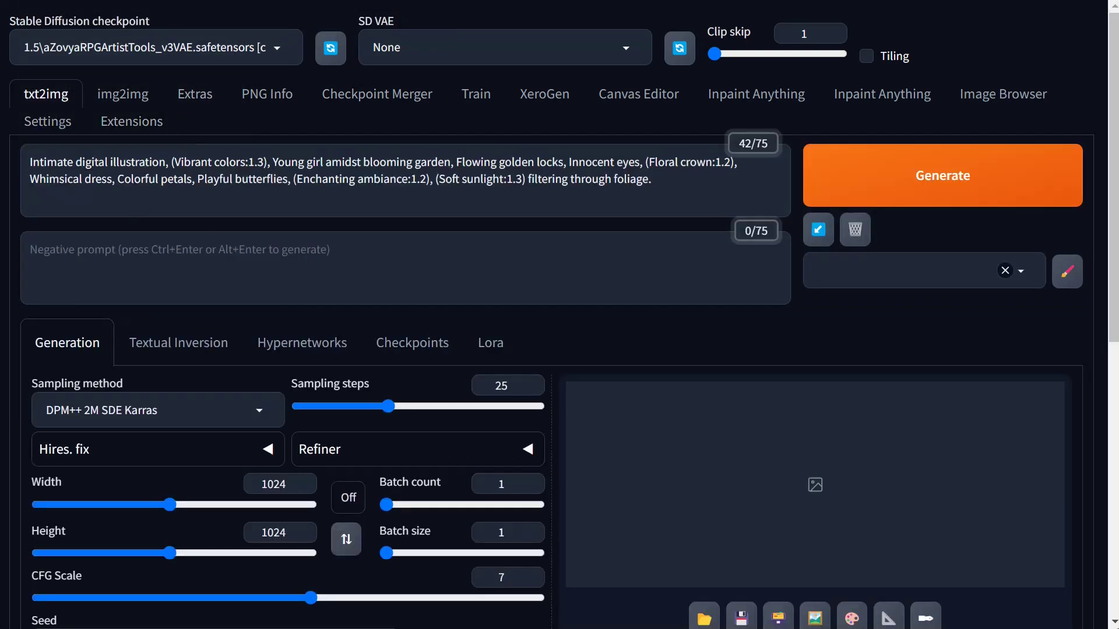
scroll(530, 290, "down", 6)
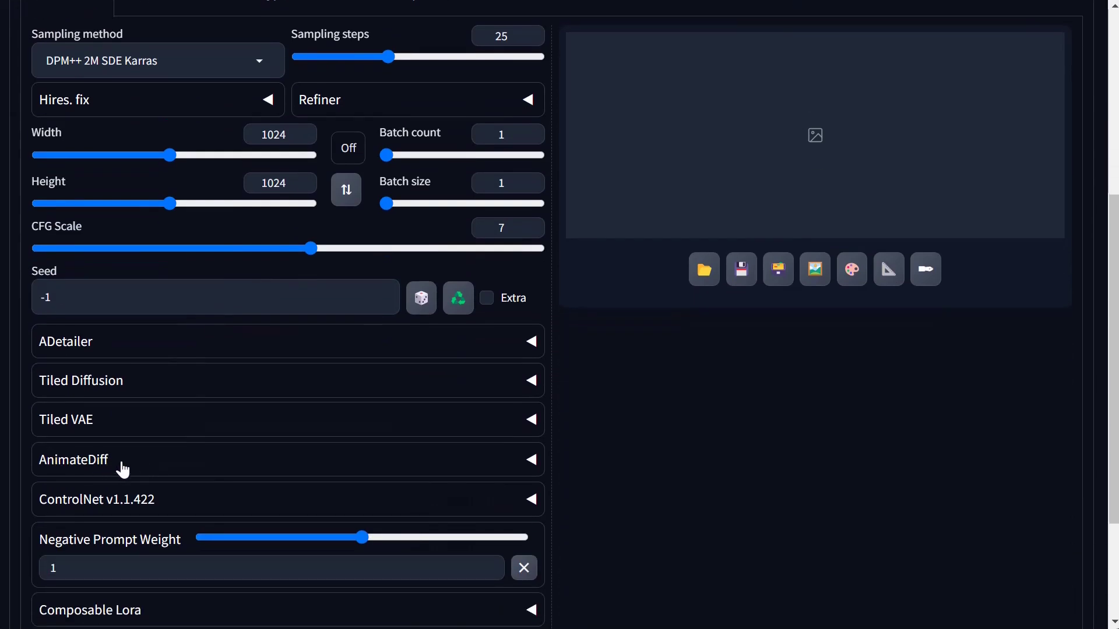
scroll(142, 465, "down", 2)
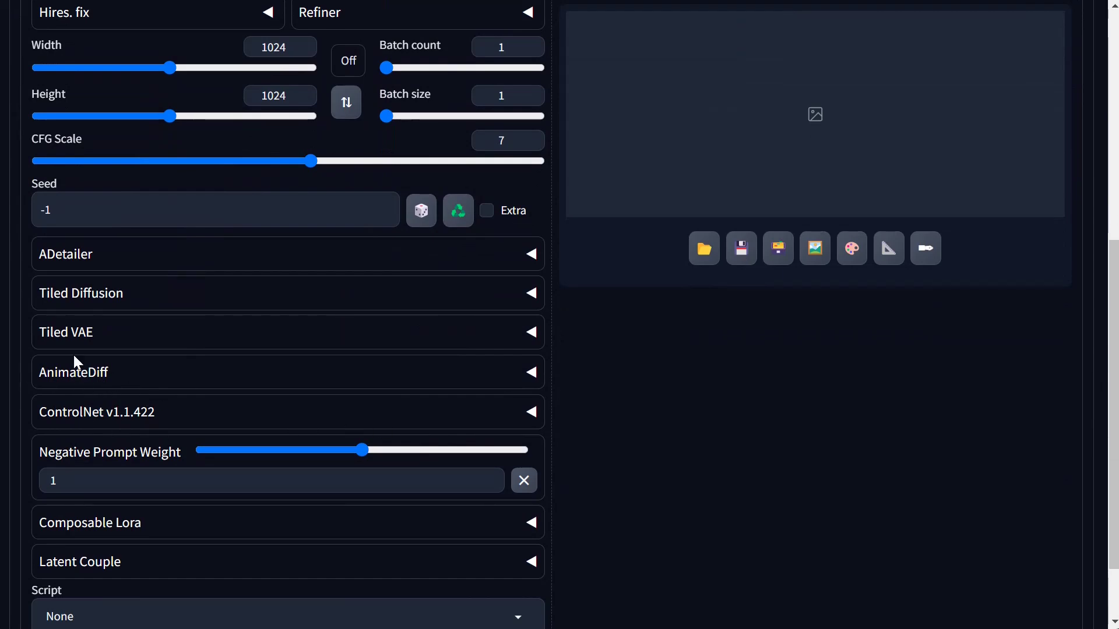
scroll(227, 377, "up", 8)
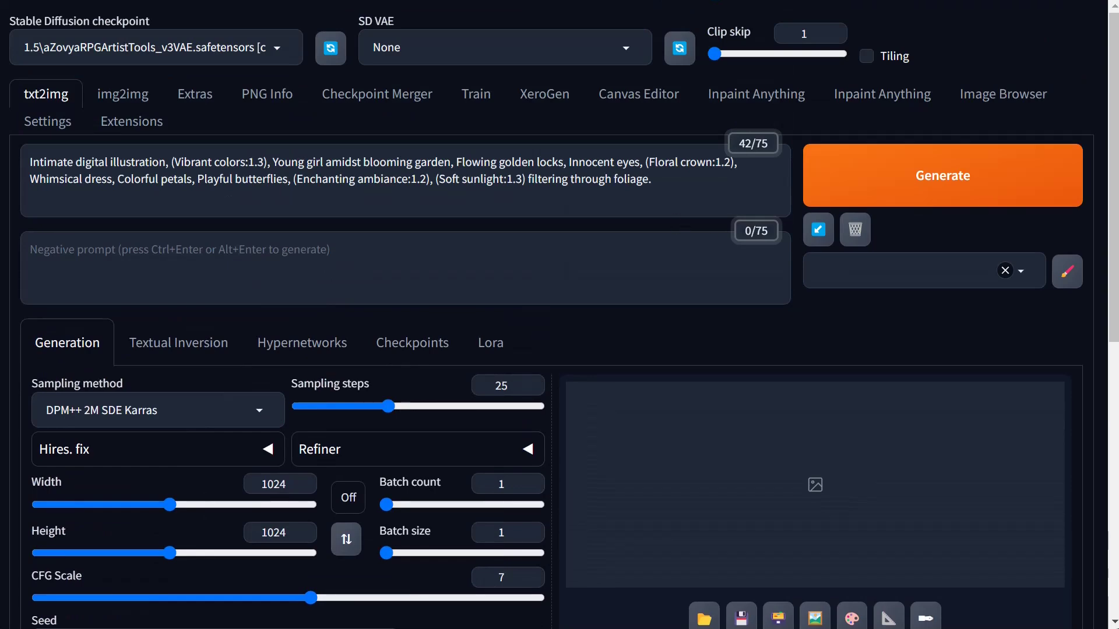
Expand the AnimateDiff section in the generation settings, enable AnimateDiff, and show the available motion modules
scroll(396, 367, "down", 5)
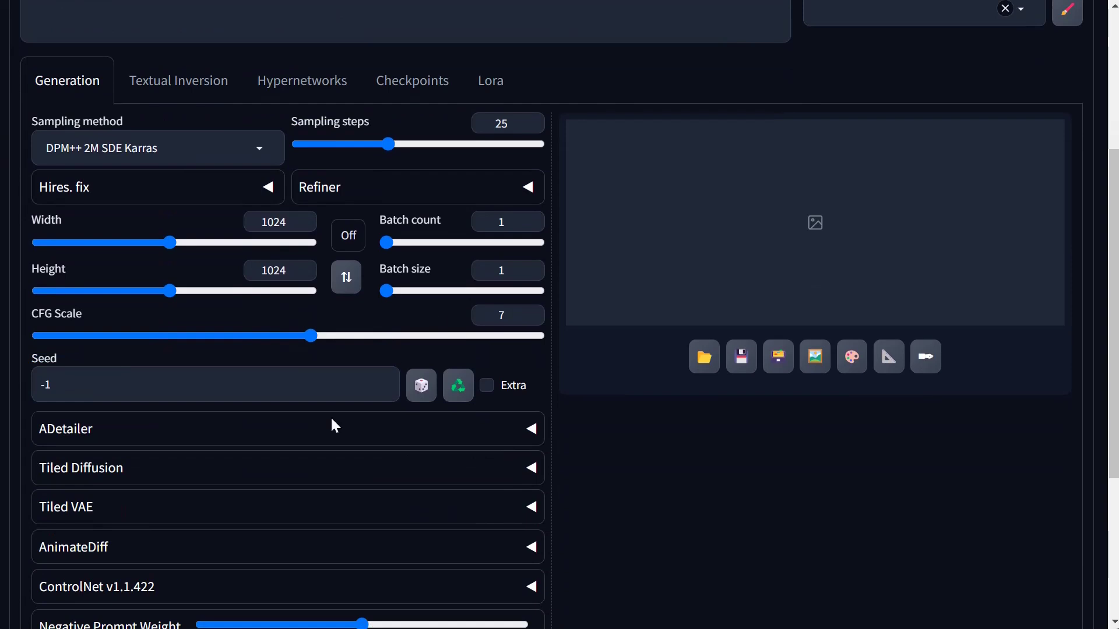
left_click(132, 554)
scroll(524, 417, "down", 5)
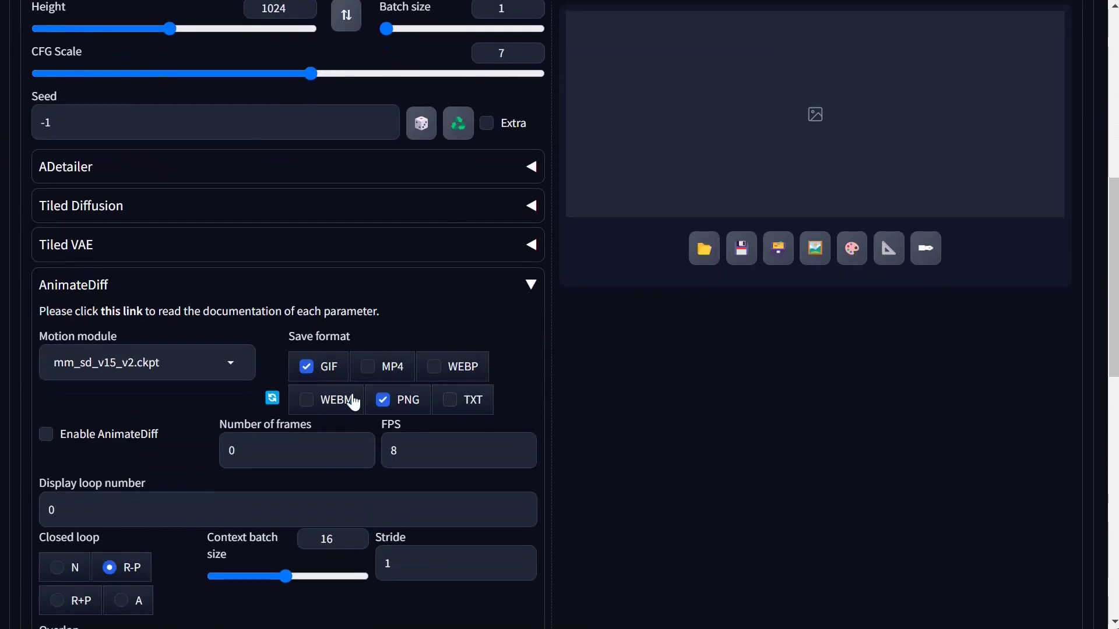
scroll(445, 412, "down", 3)
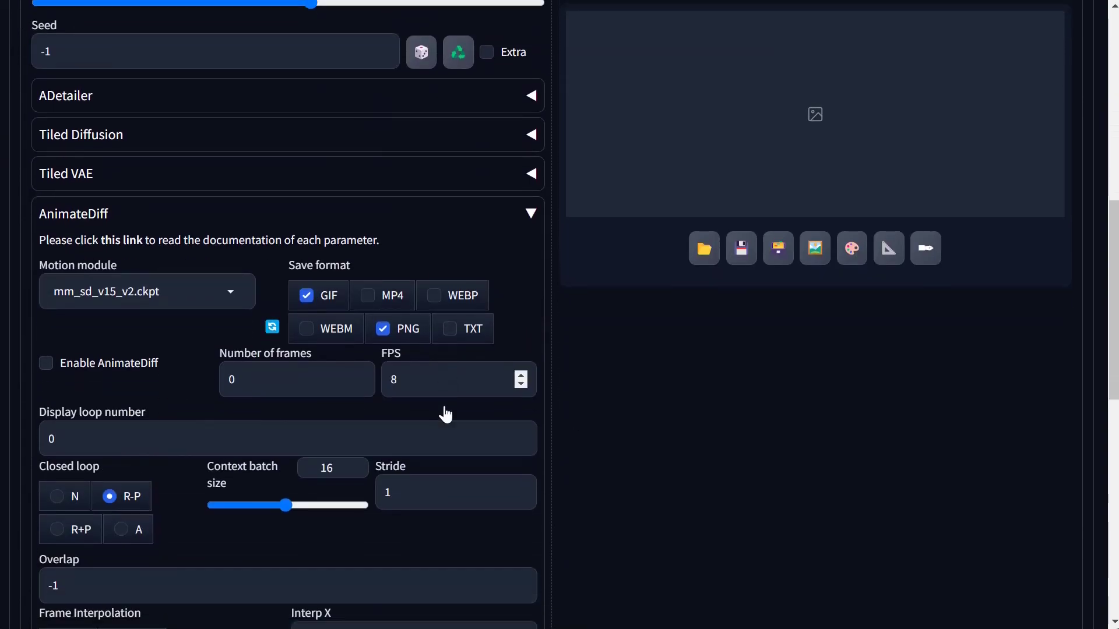
left_click(48, 261)
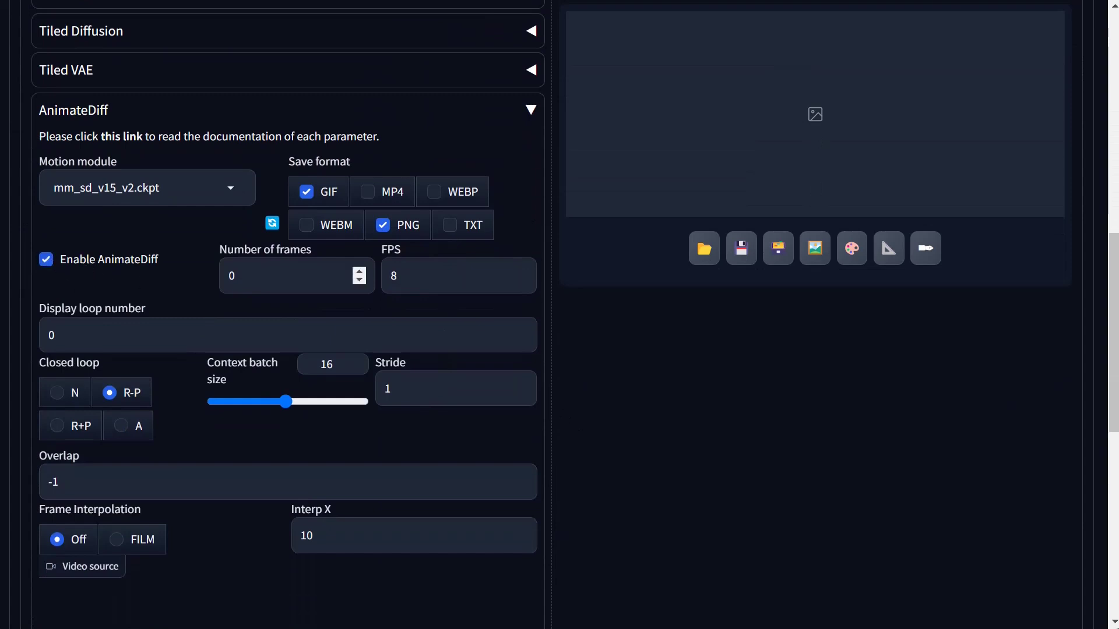
left_click(228, 188)
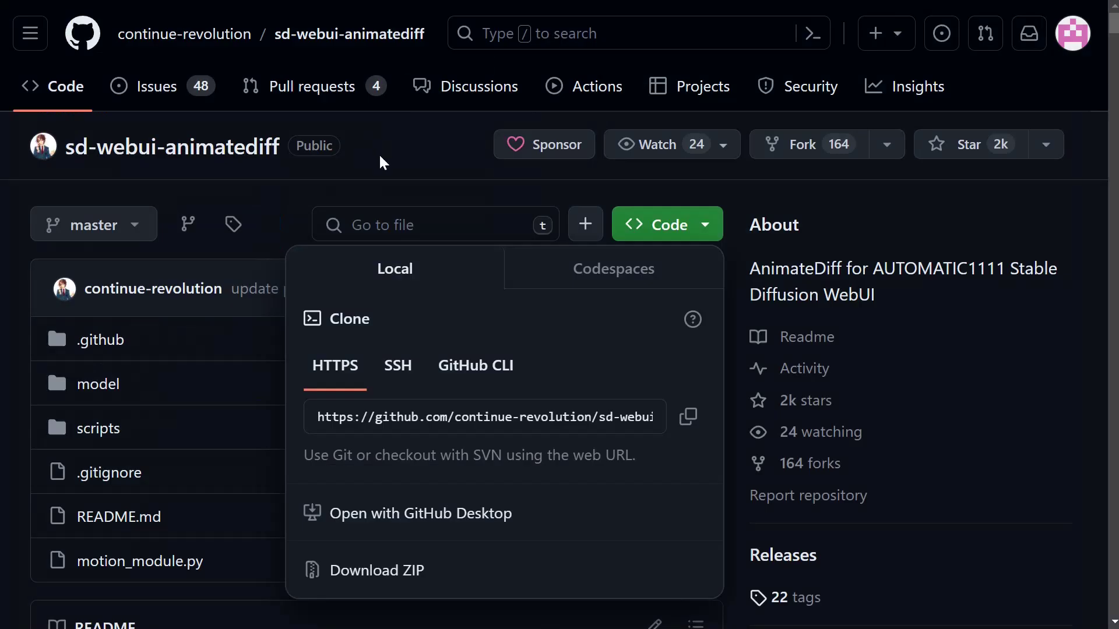
Close the code download options on the sd-webui-animatediff GitHub page and go to the Model Zoo section of the README
left_click(1085, 582)
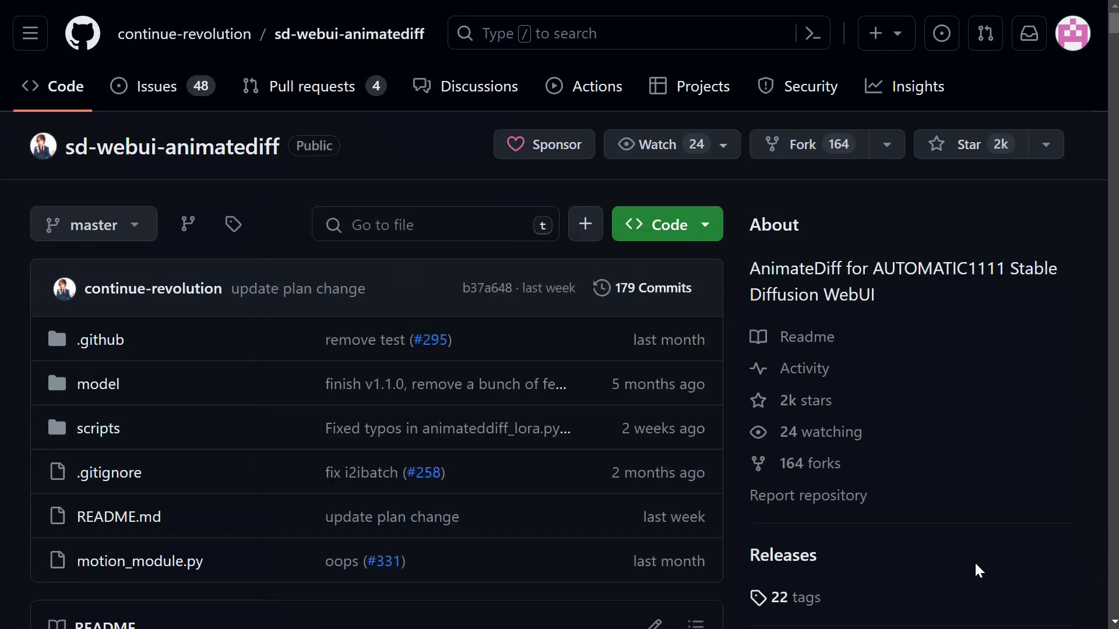
scroll(462, 456, "down", 7)
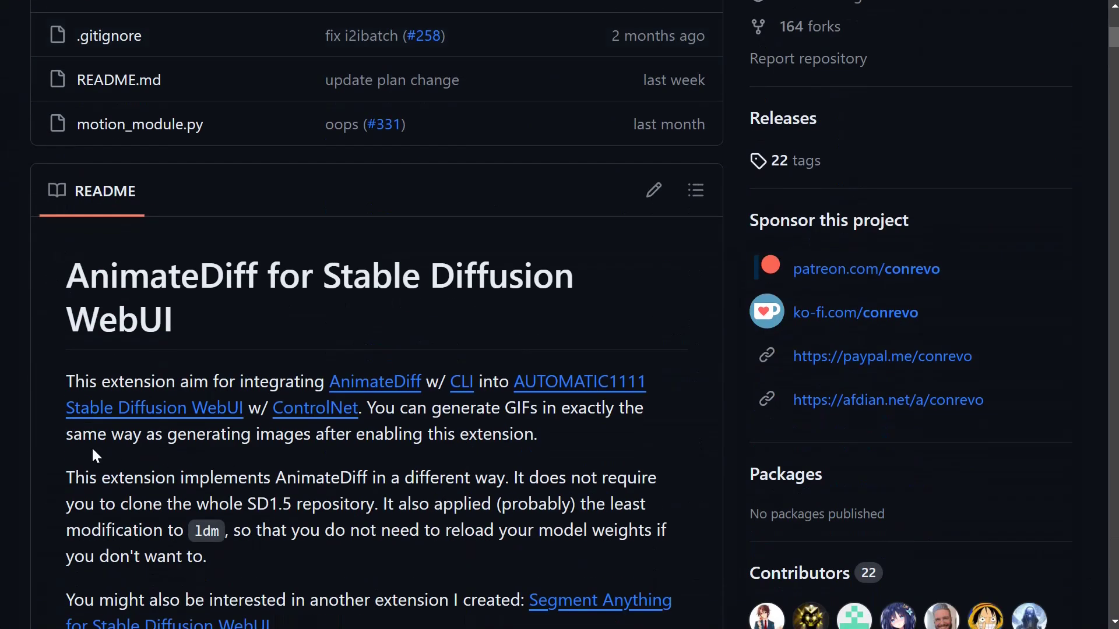
scroll(113, 457, "down", 6)
scroll(273, 393, "down", 3)
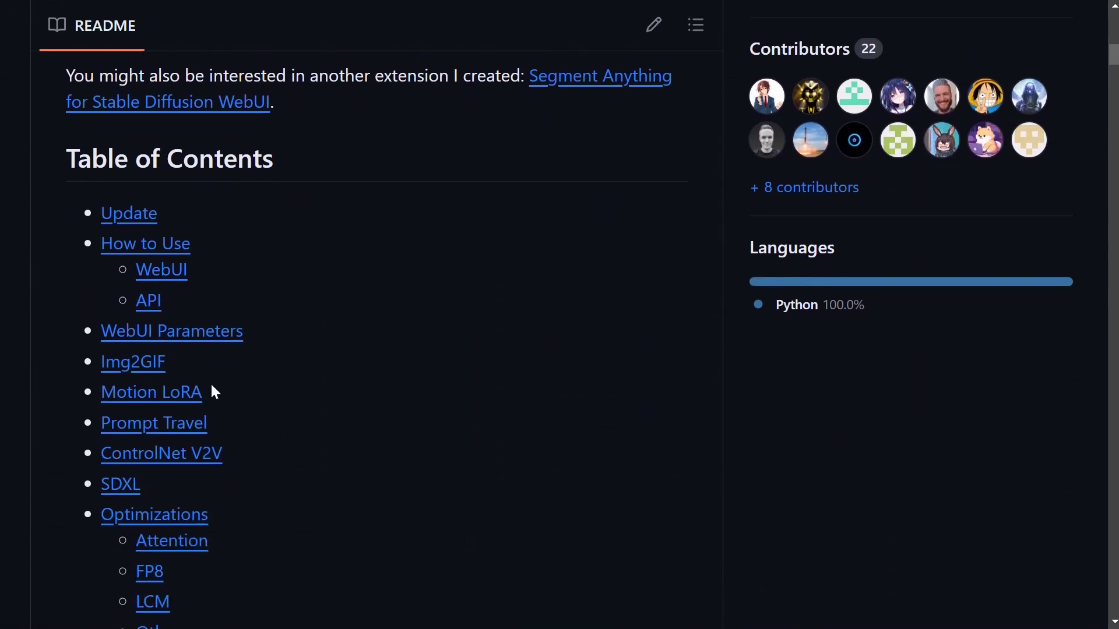
scroll(263, 404, "down", 2)
scroll(347, 414, "down", 2)
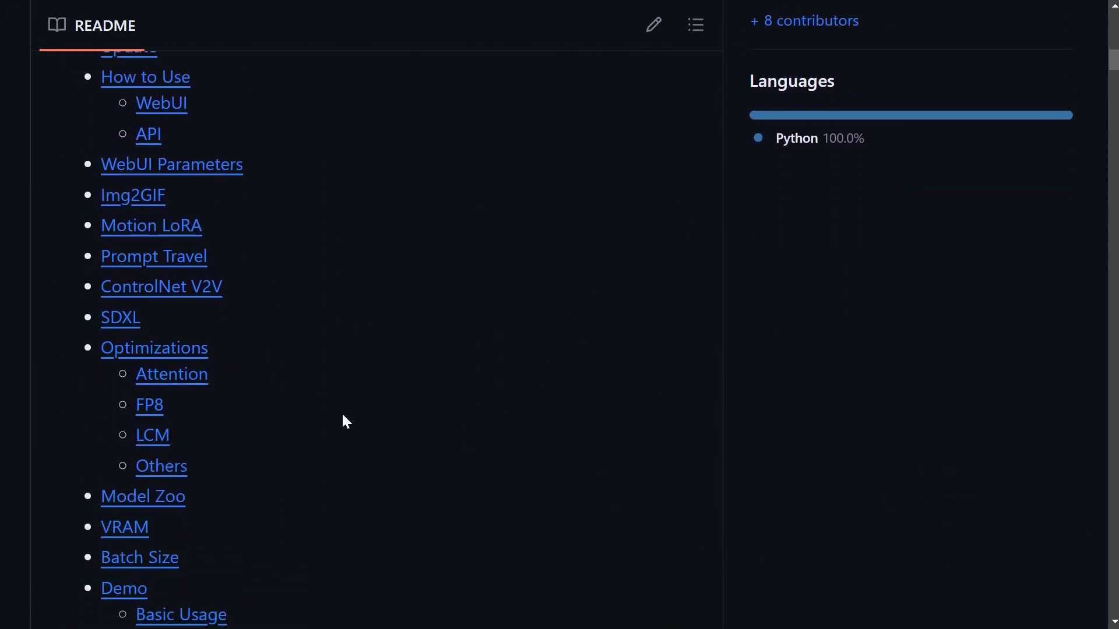
left_click(148, 495)
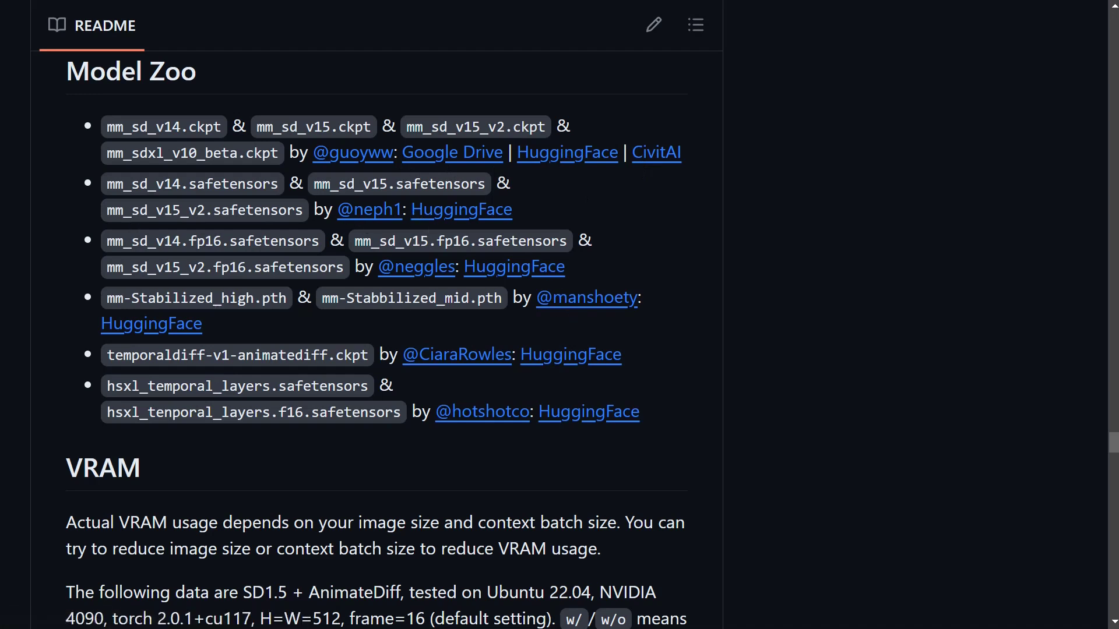
Open the HuggingFace repository linked for the mm_sd safetensors motion modules and look over its files
left_click(471, 216)
scroll(247, 439, "down", 1)
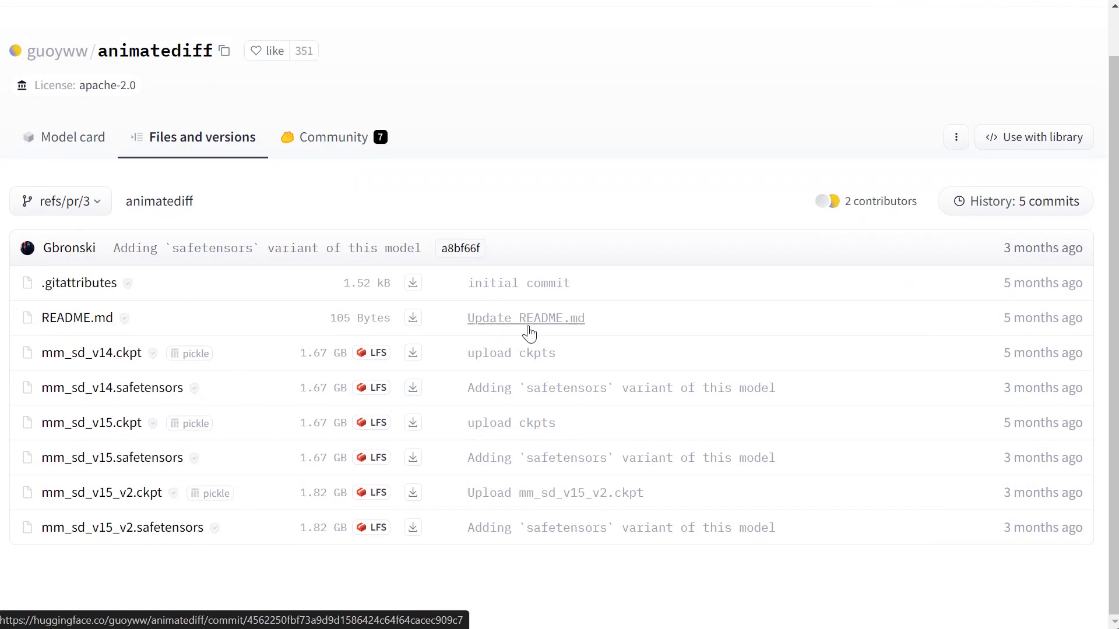
key("ctrl+a")
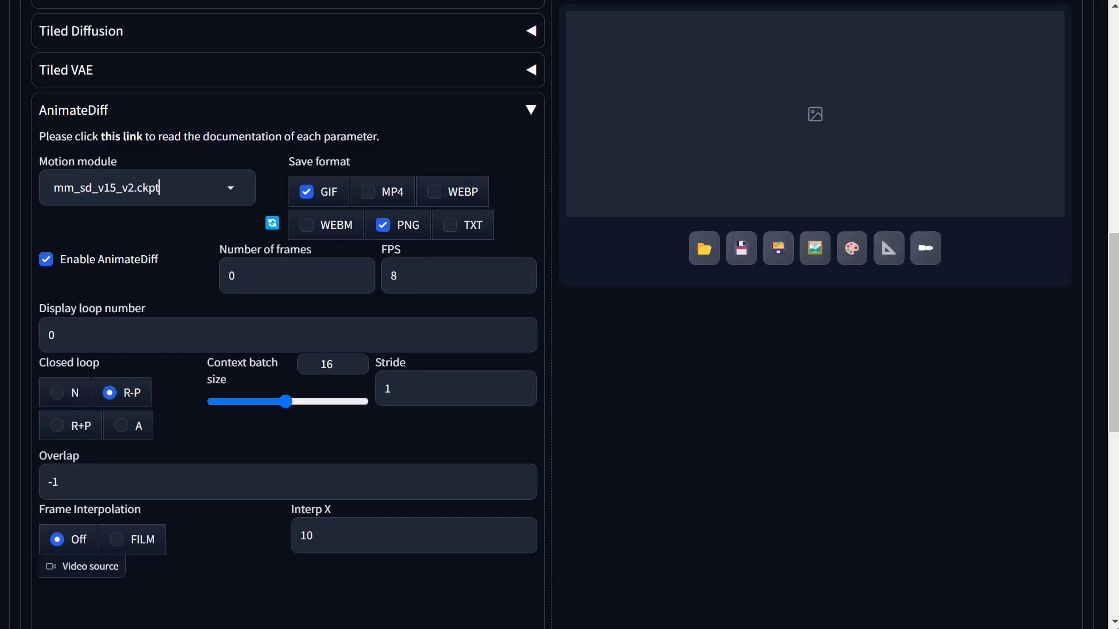
Compare the motion module choices in AnimateDiff with the files in the sd-webui-animatediff model folder
left_click(159, 187)
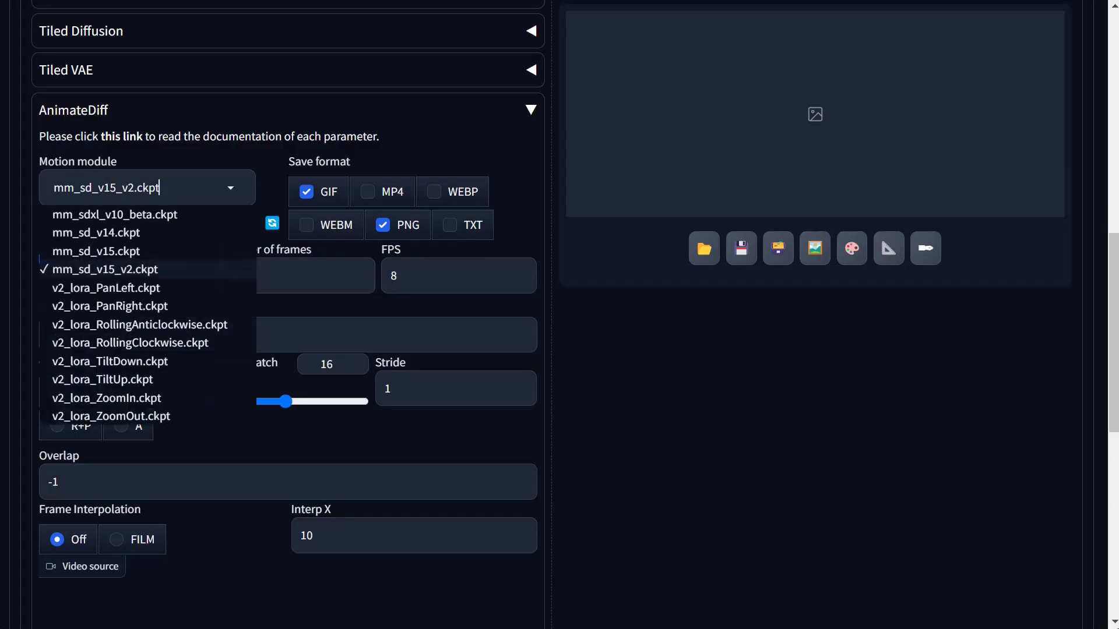
key("Escape")
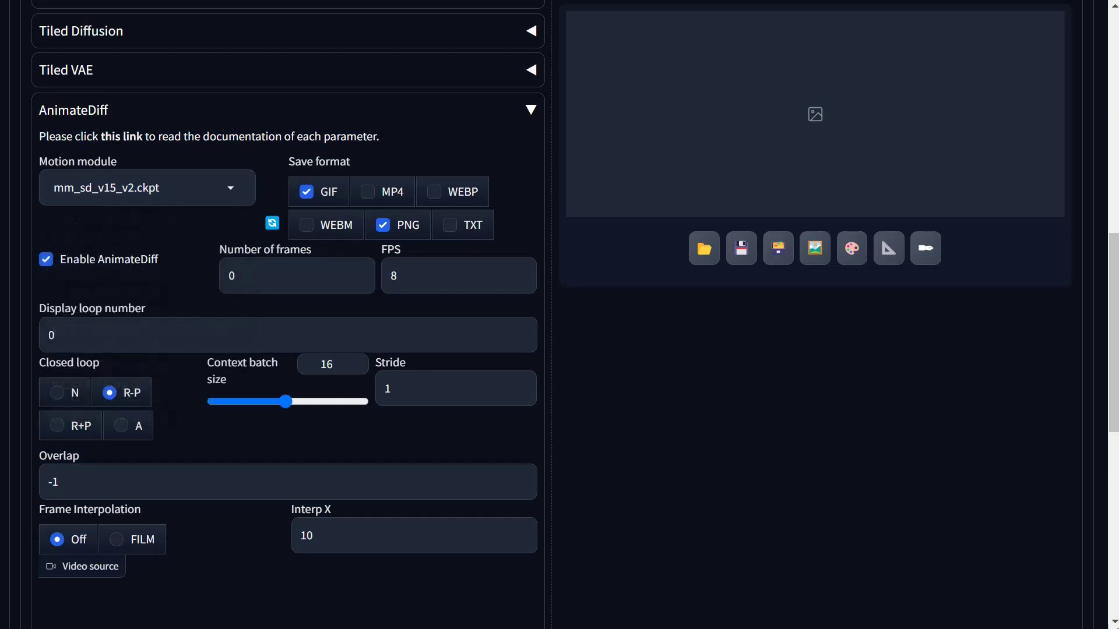
key("alt+Tab")
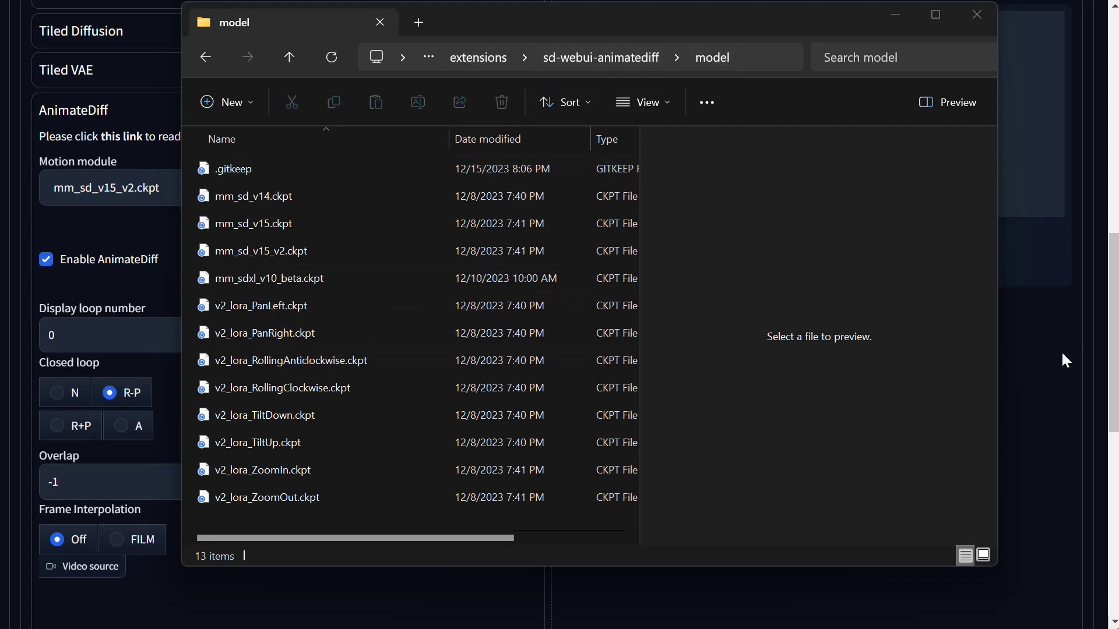
left_click(899, 24)
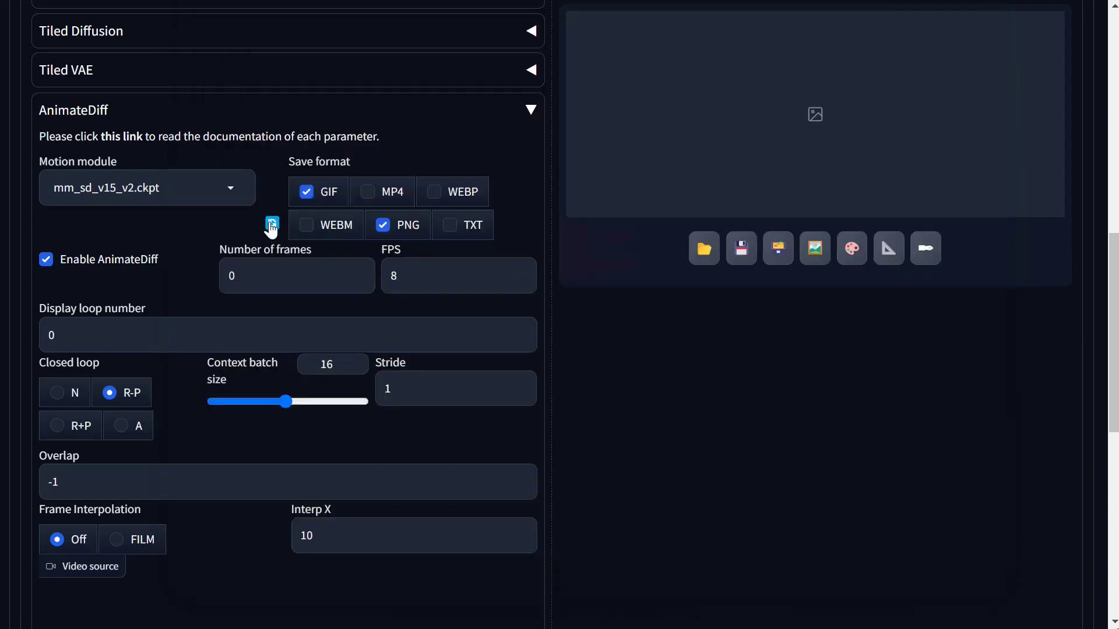
Choose mm_sd_v15_v2.ckpt as the AnimateDiff motion module and set the number of frames to 32
left_click(230, 188)
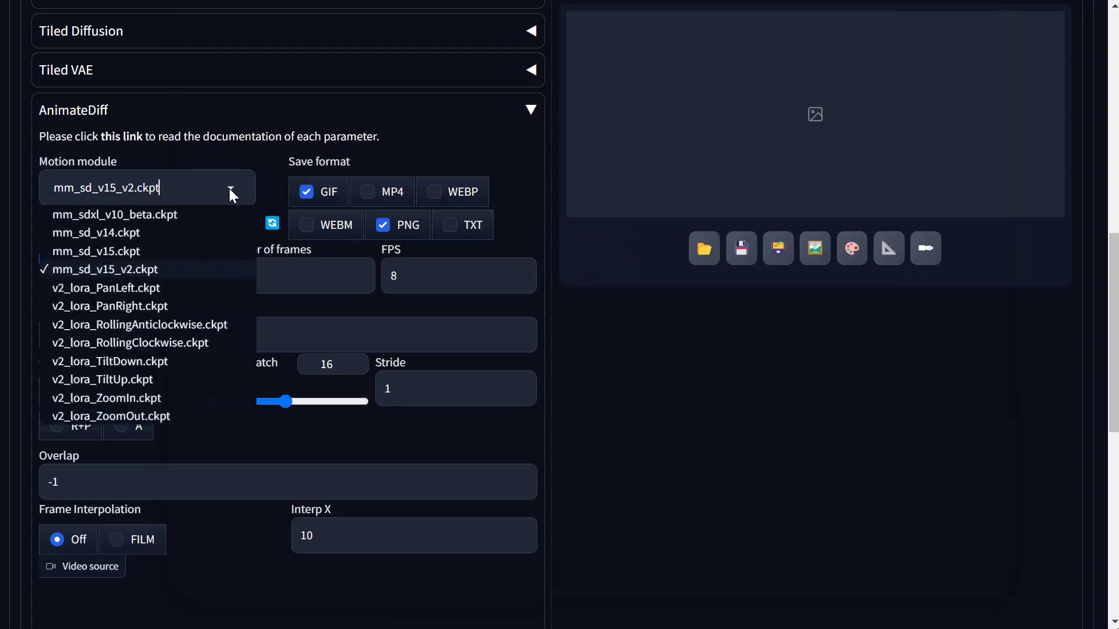
left_click(114, 271)
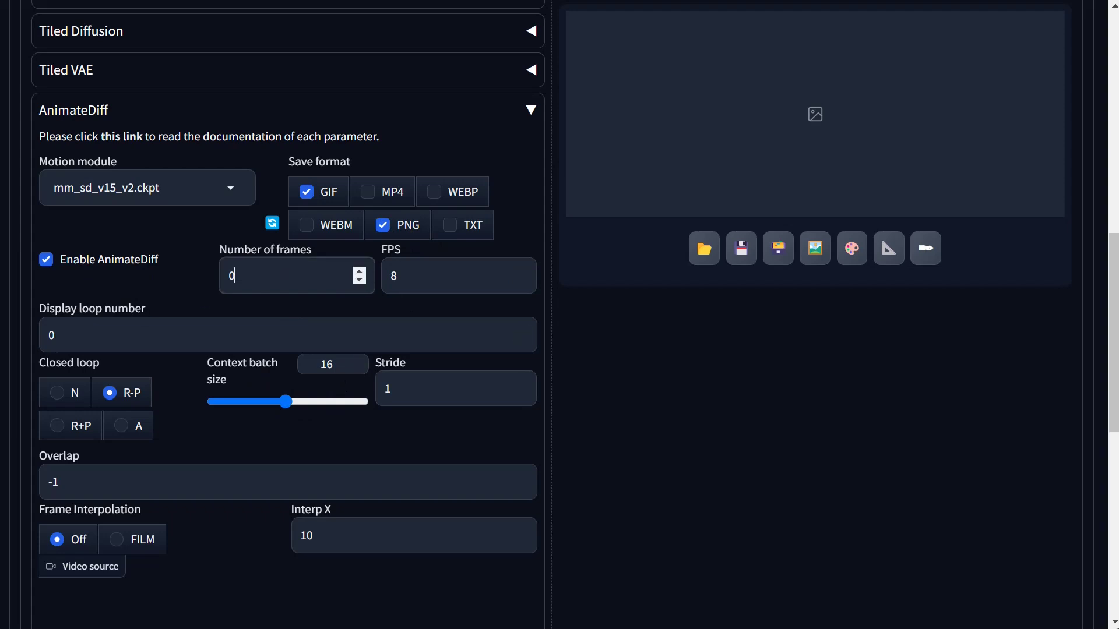
left_click(332, 364)
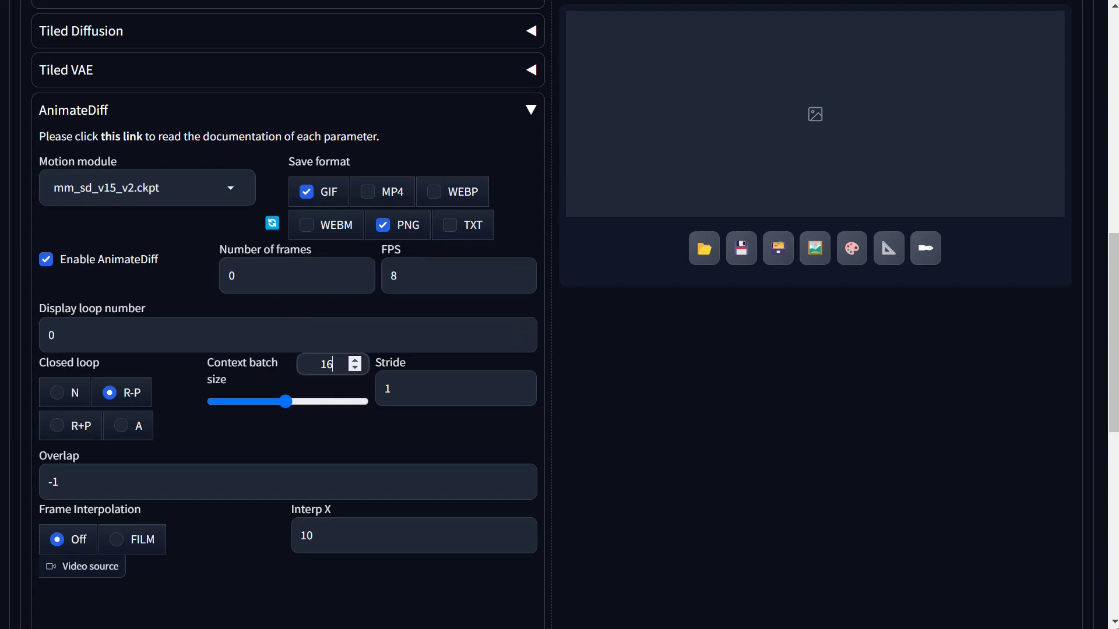
double_click(327, 364)
left_click(232, 275)
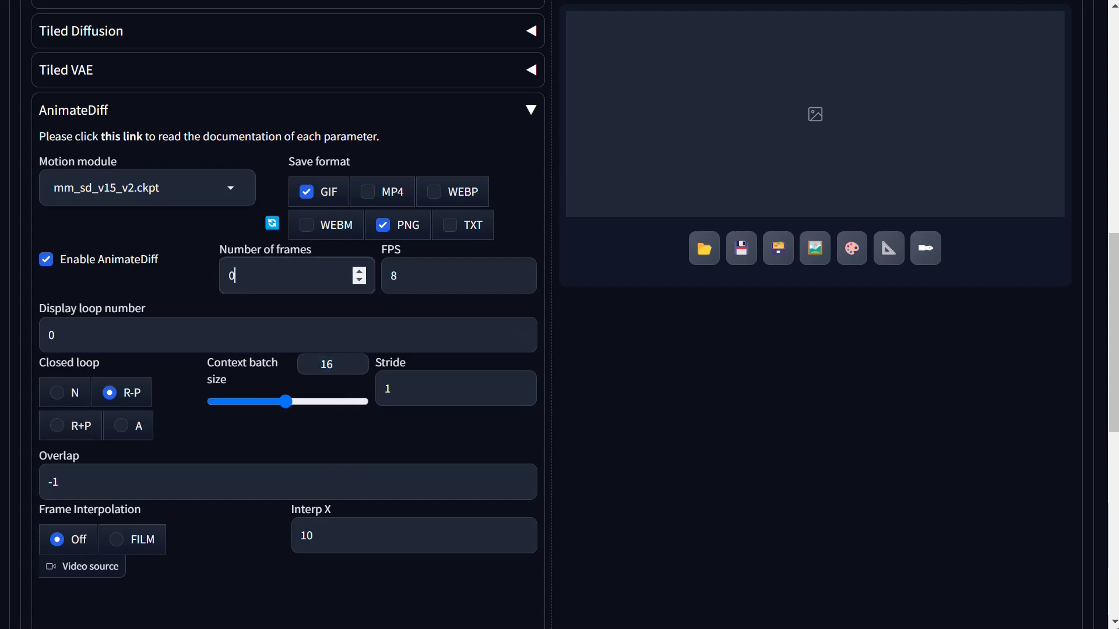
double_click(232, 275)
Set AnimateDiff frame interpolation to FILM with an Interp X value of 2
scroll(169, 530, "down", 2)
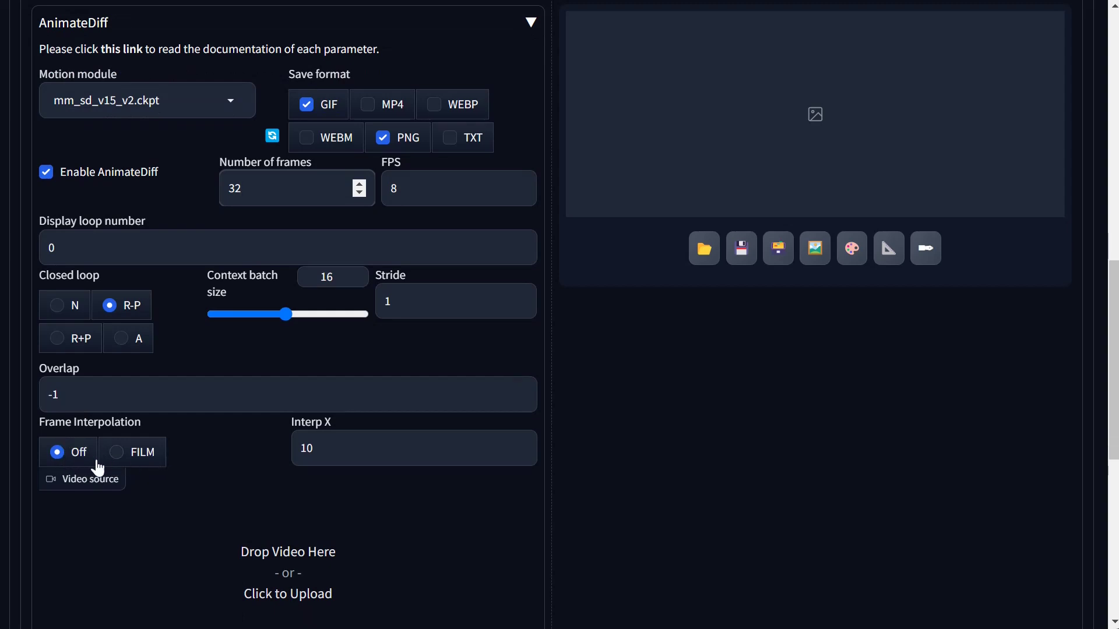
left_click(119, 452)
double_click(307, 448)
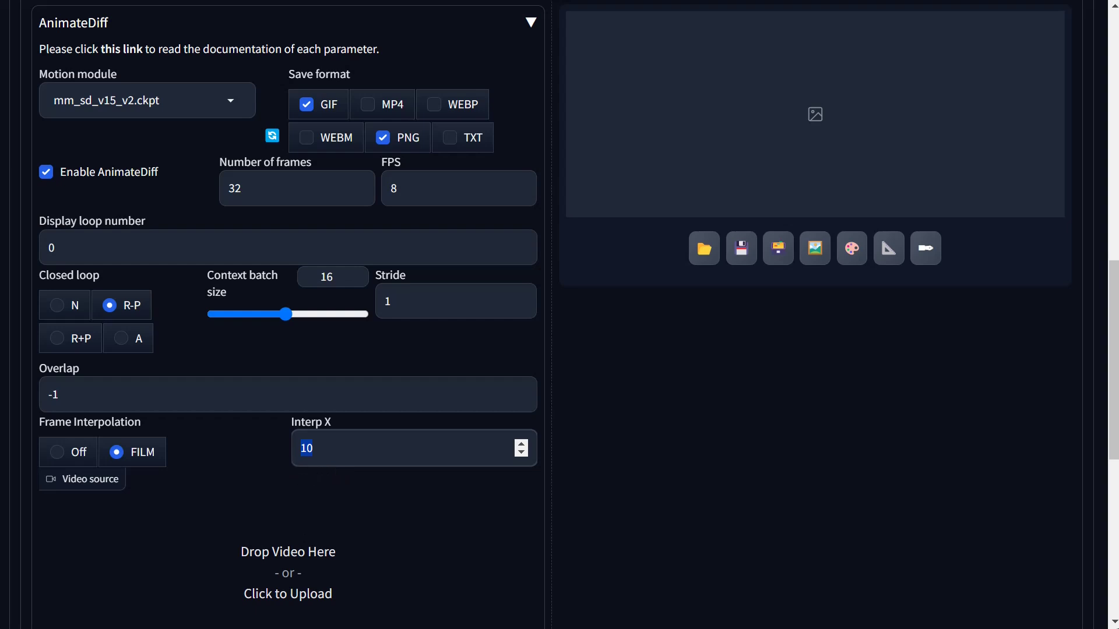
left_click(313, 448)
type("2")
left_click(670, 516)
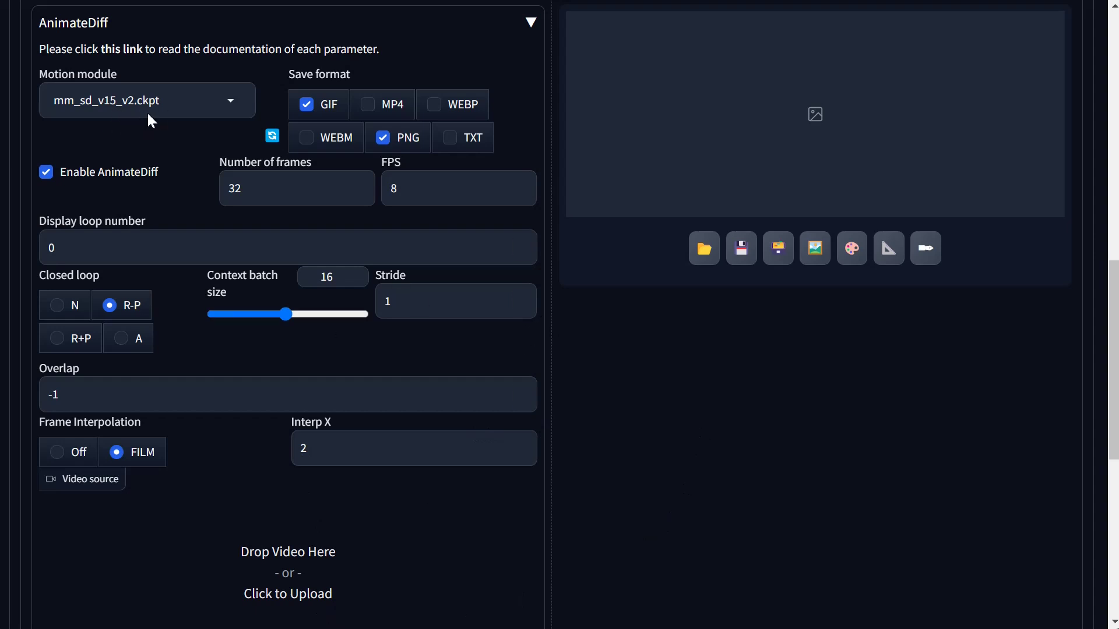
Apply the 5:4 aspect ratio and swap width and height for a portrait size of 816 by 1024
scroll(642, 436, "up", 15)
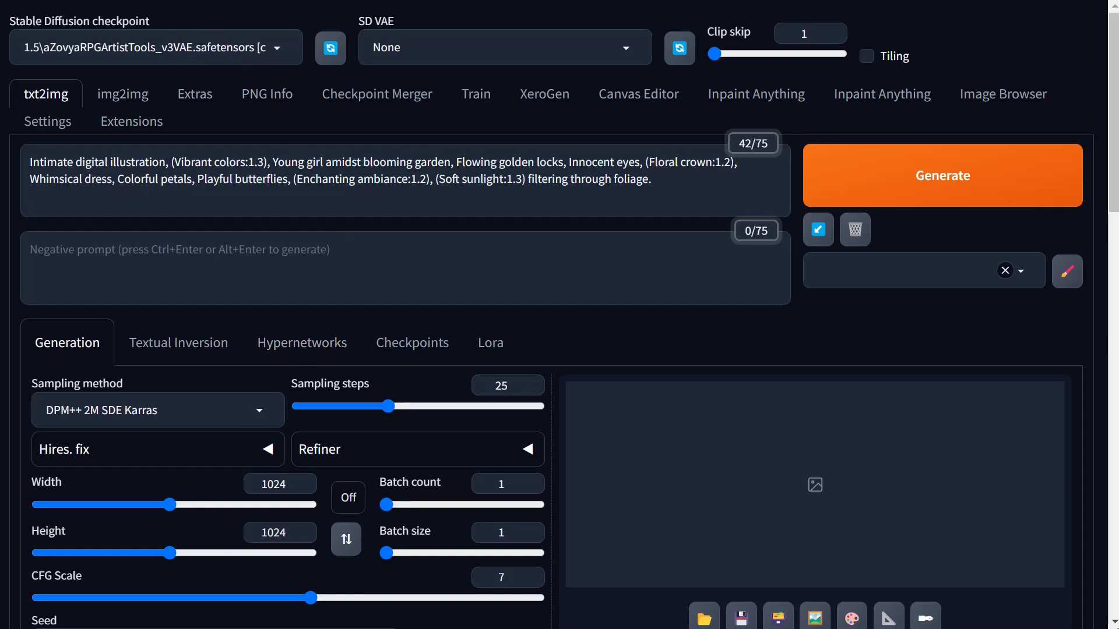
left_click(357, 509)
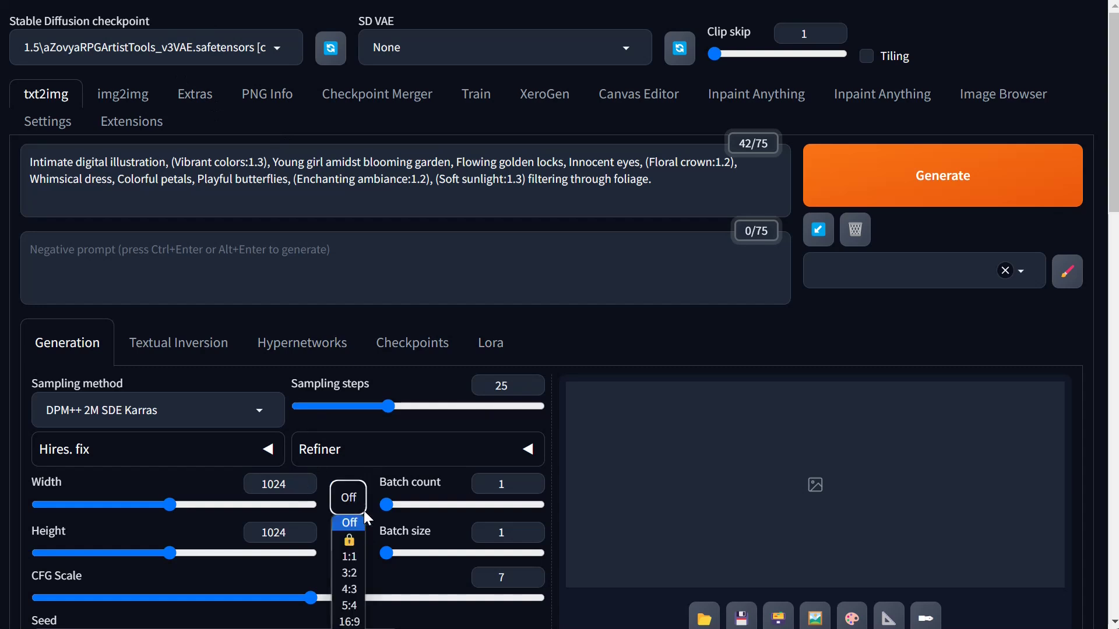
left_click(356, 606)
left_click(349, 545)
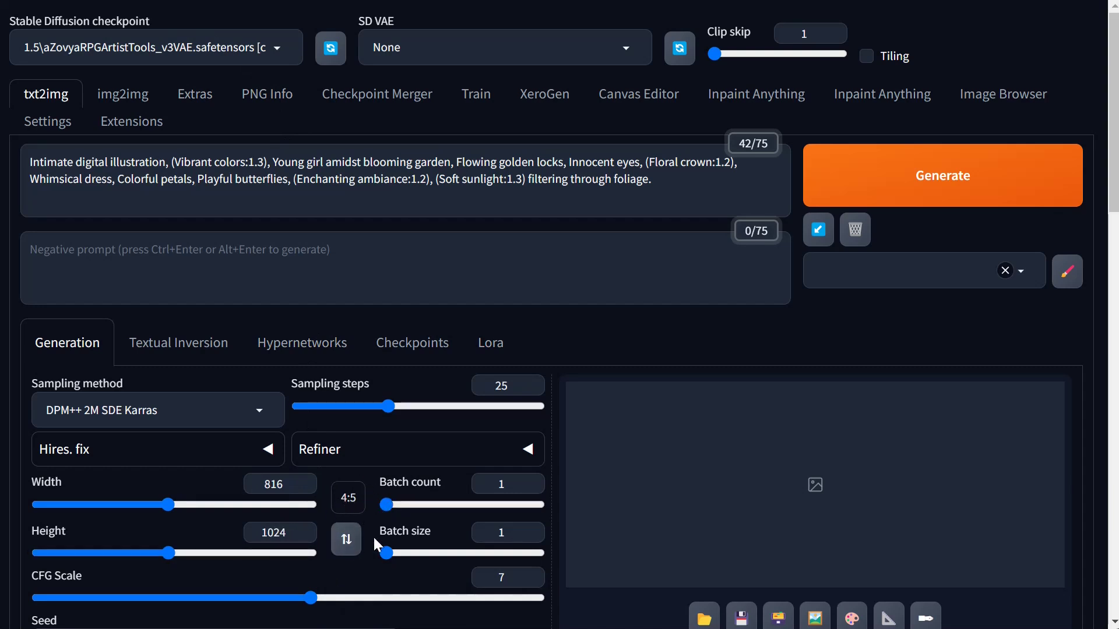
Look through the installed extensions for the aspect ratio helper and return to txt2img
scroll(353, 514, "down", 3)
scroll(352, 512, "up", 2)
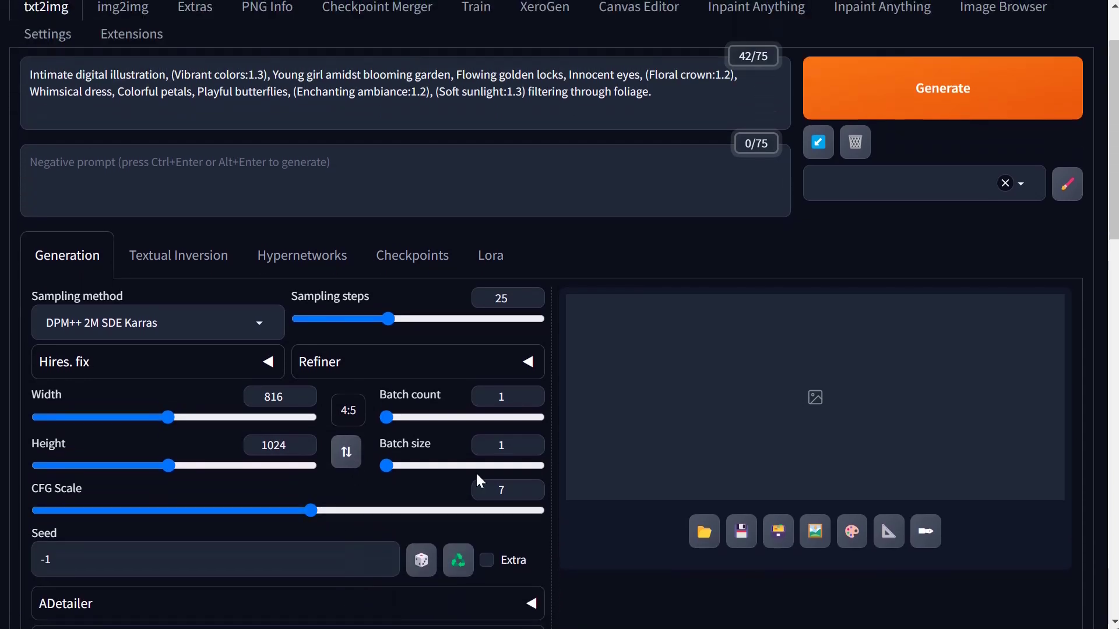
left_click(146, 48)
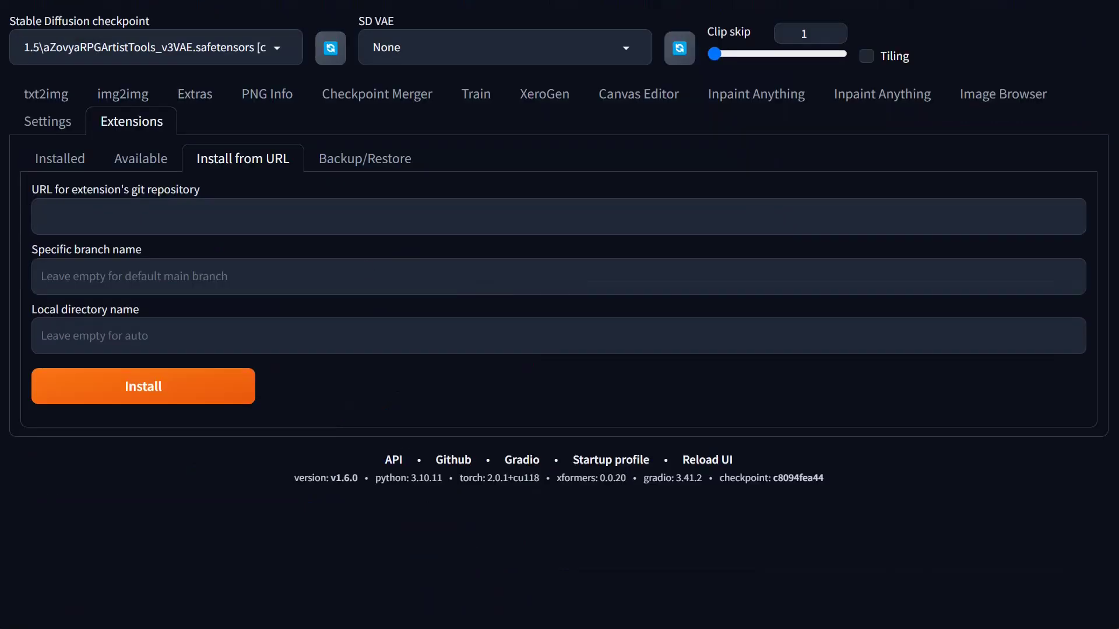
left_click(133, 168)
left_click(55, 164)
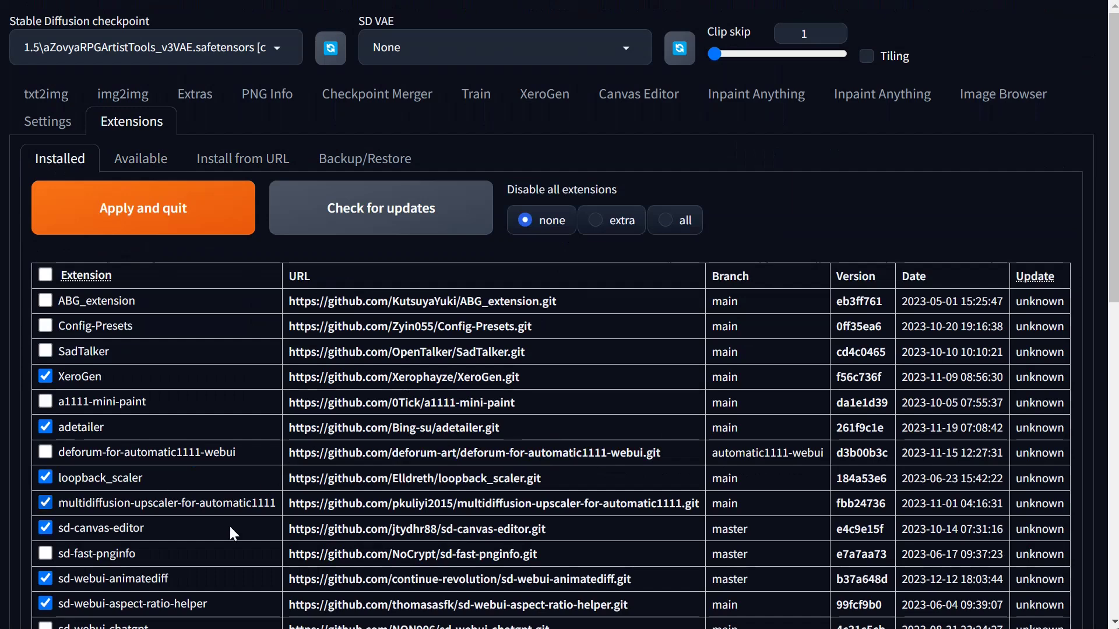
scroll(255, 530, "down", 2)
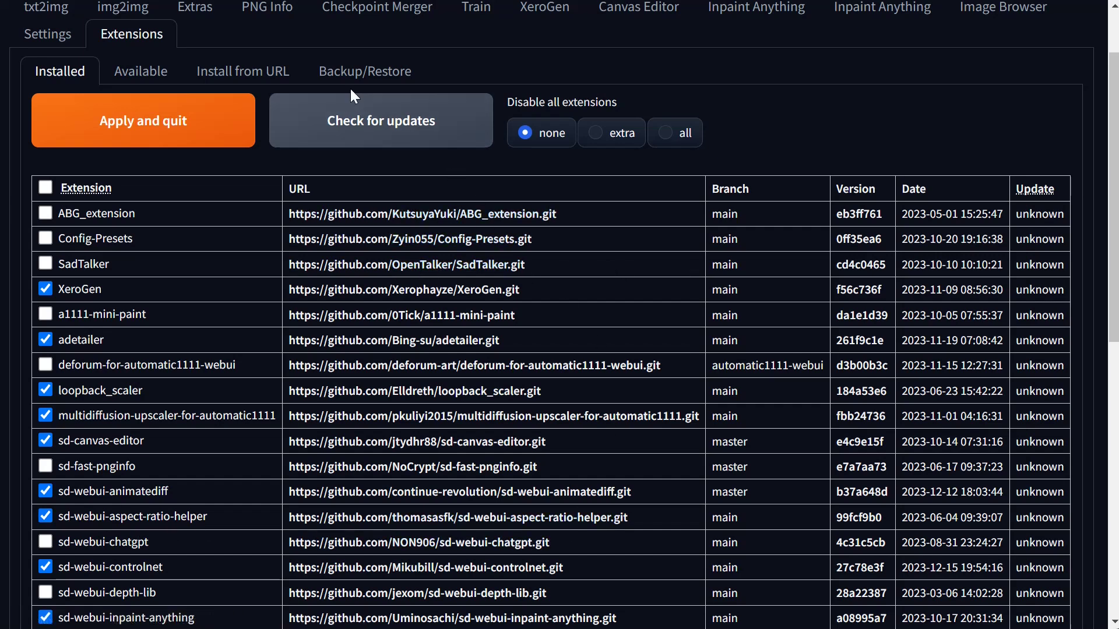
left_click(45, 10)
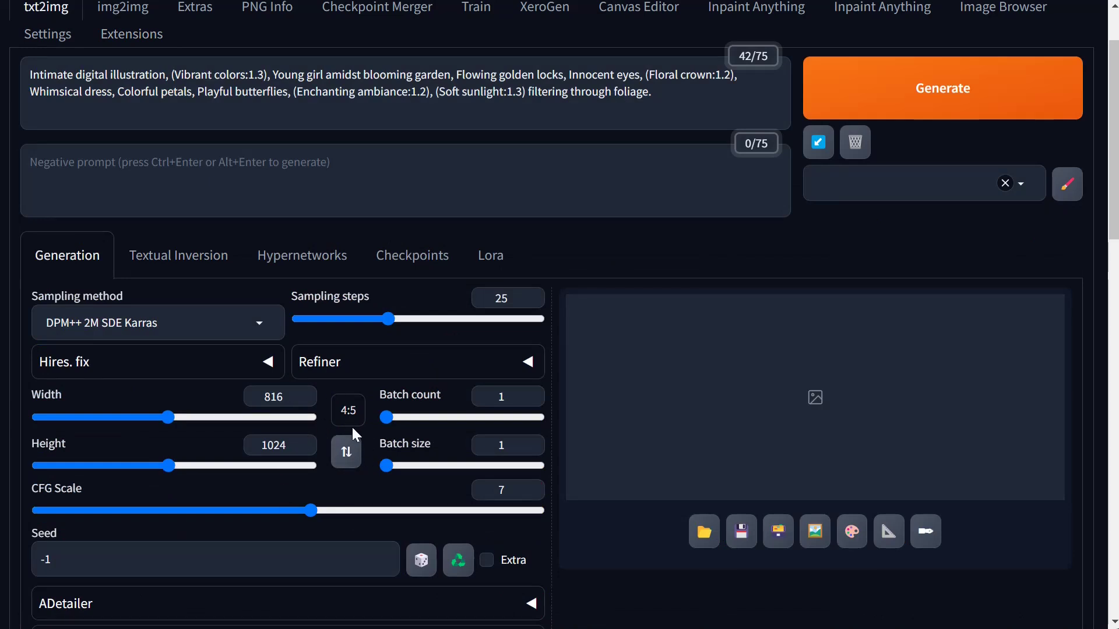
Examine the aspect ratio control options in the settings, and return to txt2img to view the aspect ratio choices
left_click(59, 46)
scroll(99, 560, "down", 5)
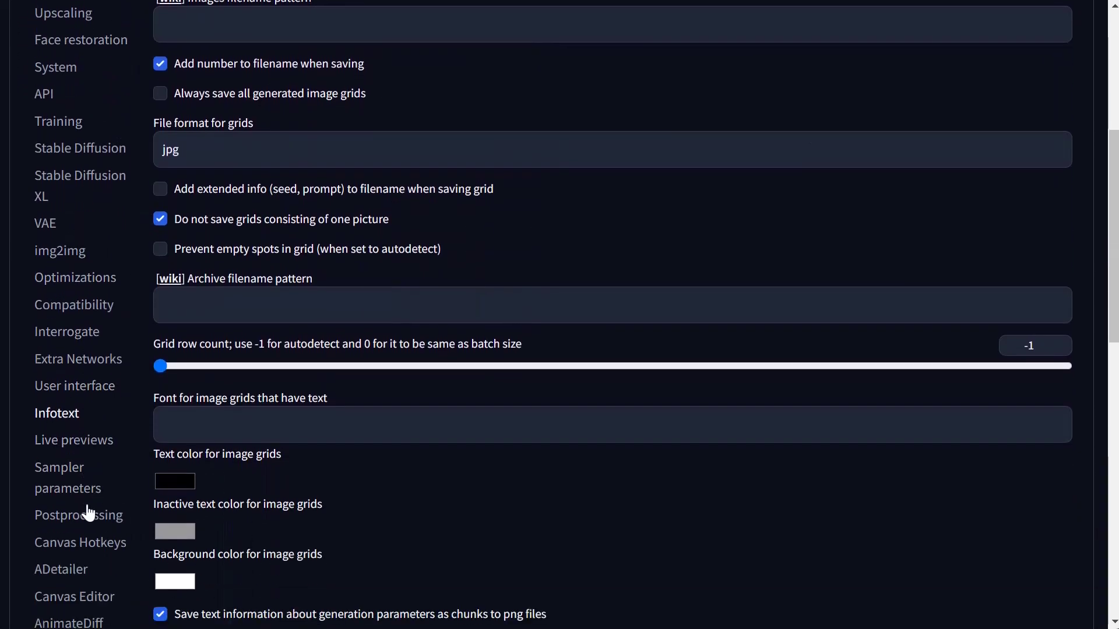
scroll(89, 513, "down", 2)
scroll(90, 548, "down", 2)
left_click(87, 532)
scroll(405, 452, "up", 1)
scroll(406, 452, "up", 5)
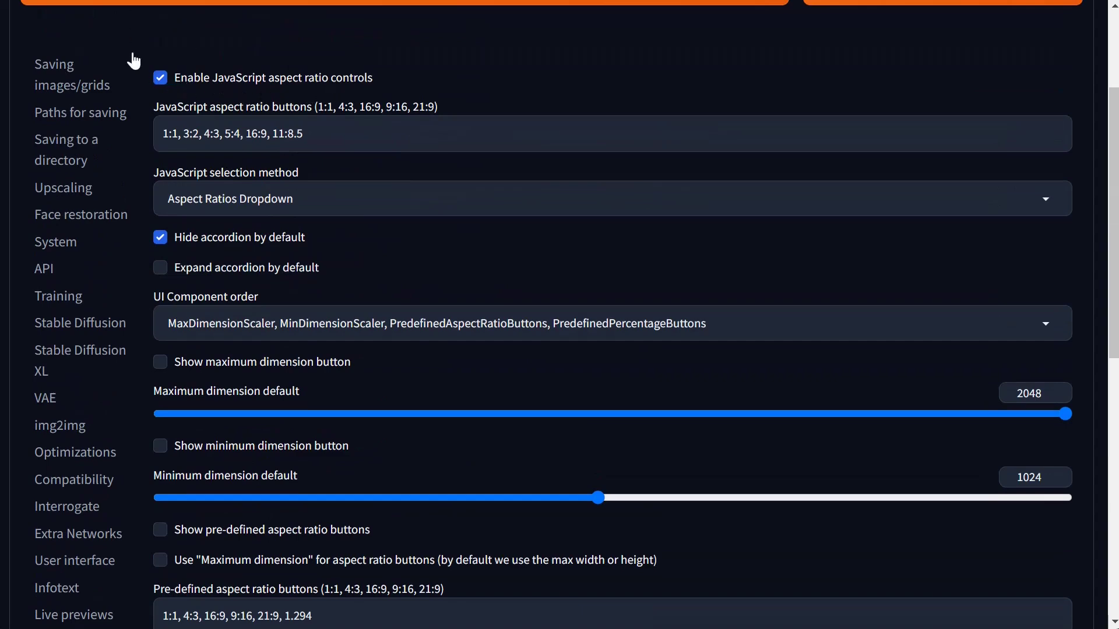
scroll(233, 174, "up", 3)
left_click(44, 94)
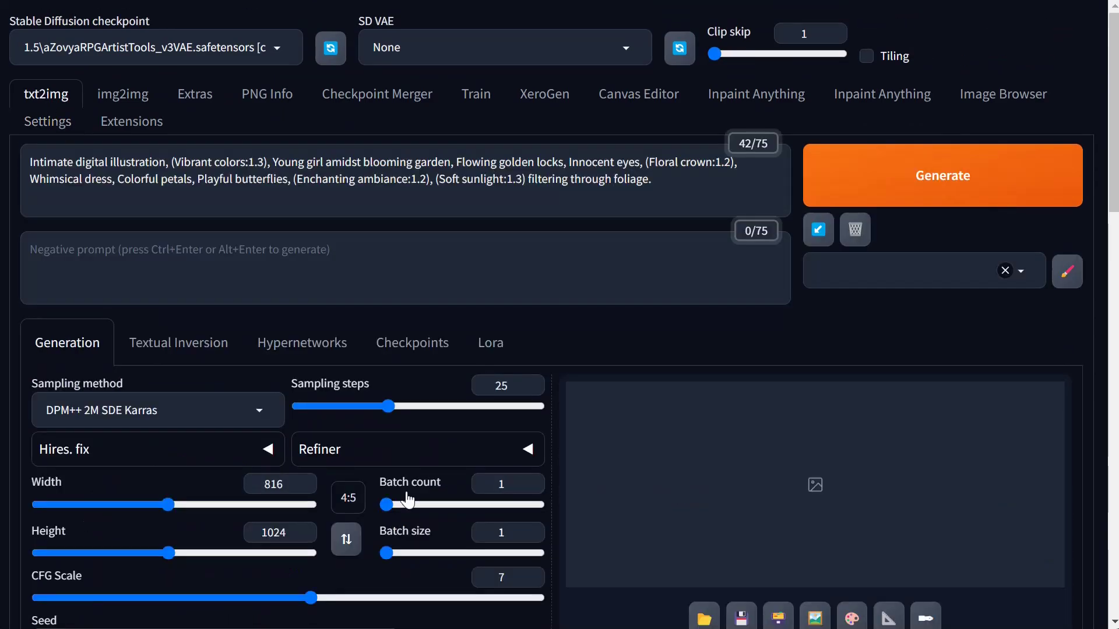
left_click(349, 498)
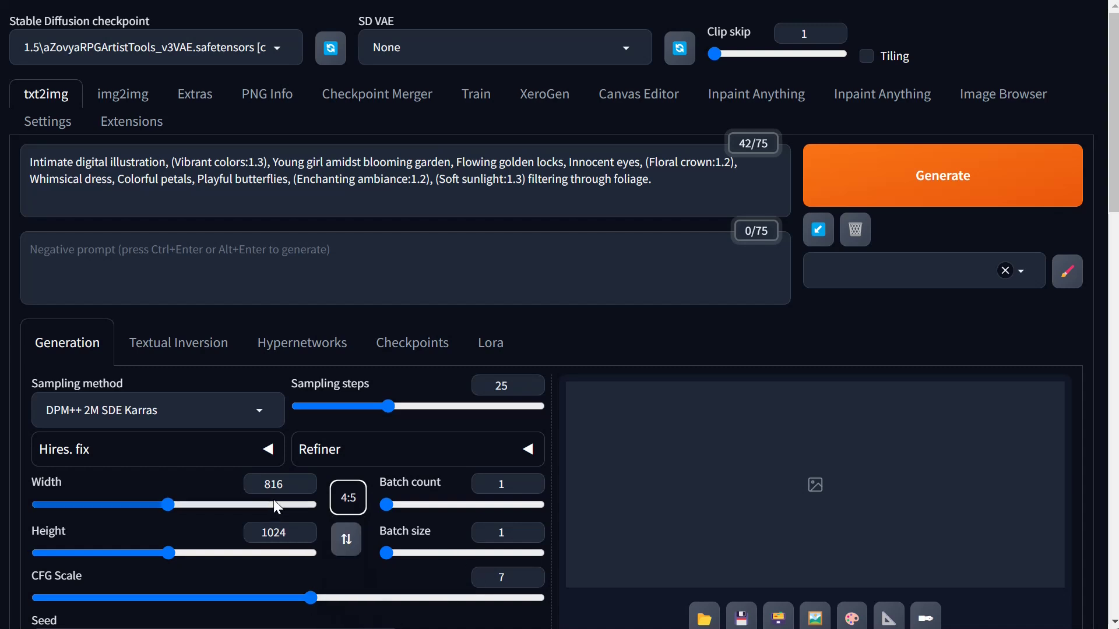
Reduce the portrait image size to 616 by 768 and choose Euler a as the sampling method
left_click_drag(167, 555, 132, 553)
left_click(134, 504)
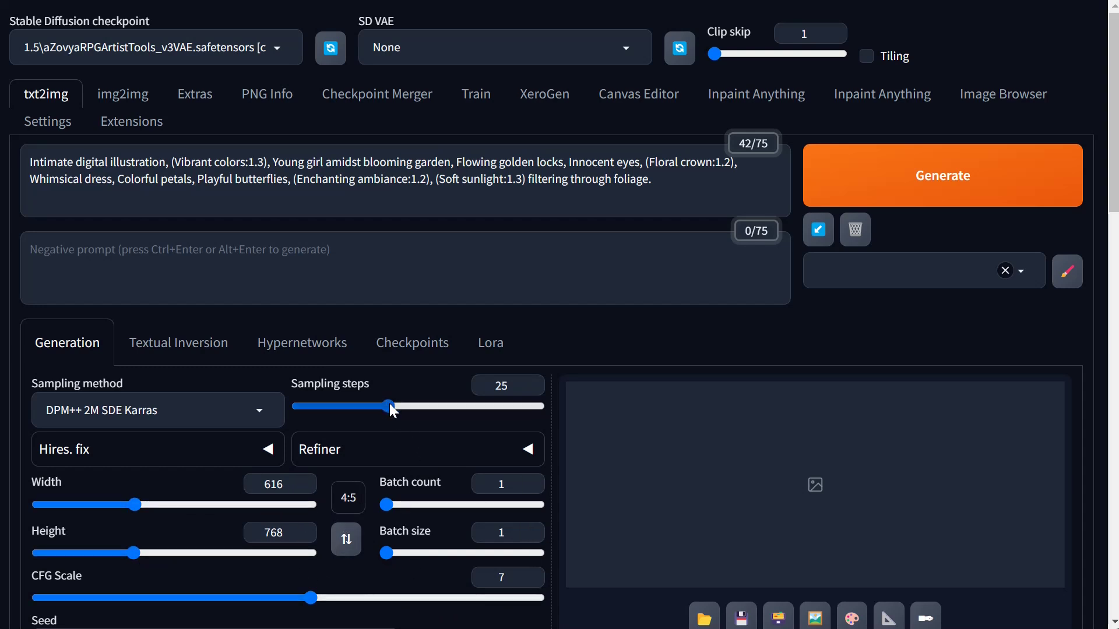
left_click(260, 411)
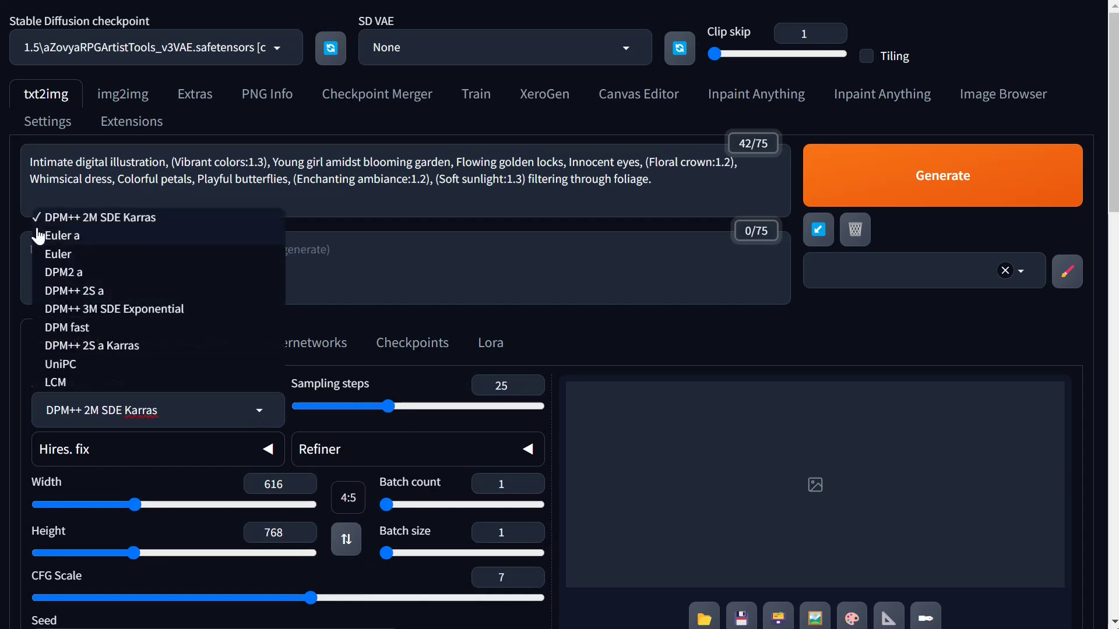
left_click(73, 242)
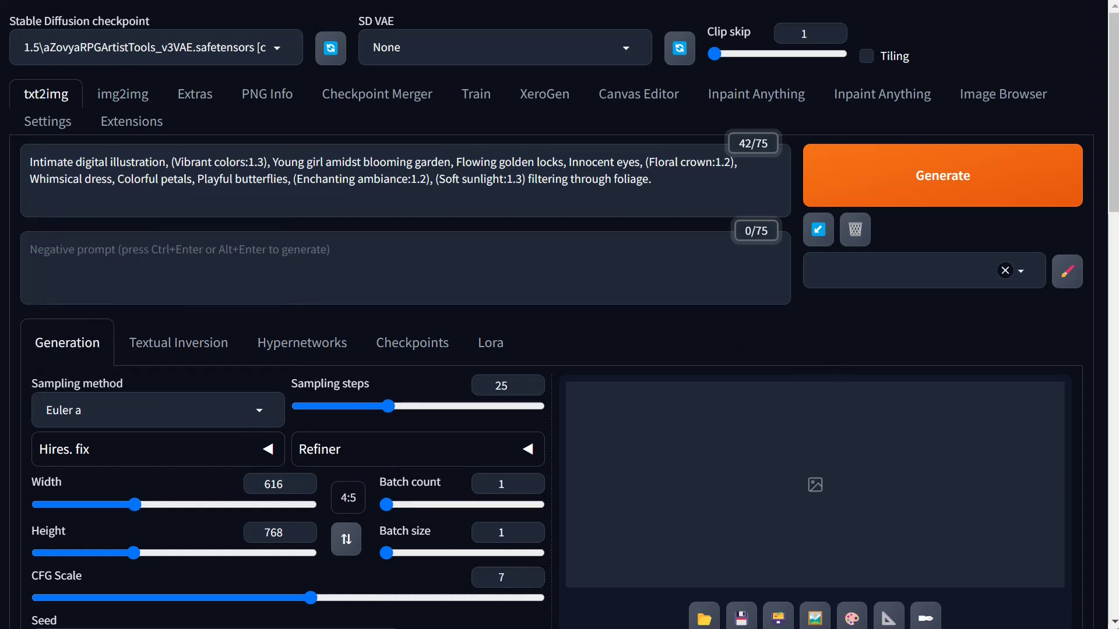
Add the "0 – N: SD 1.5-2.1 Negative" style, review the AnimateDiff settings and generate the animation
left_click(914, 272)
left_click(938, 299)
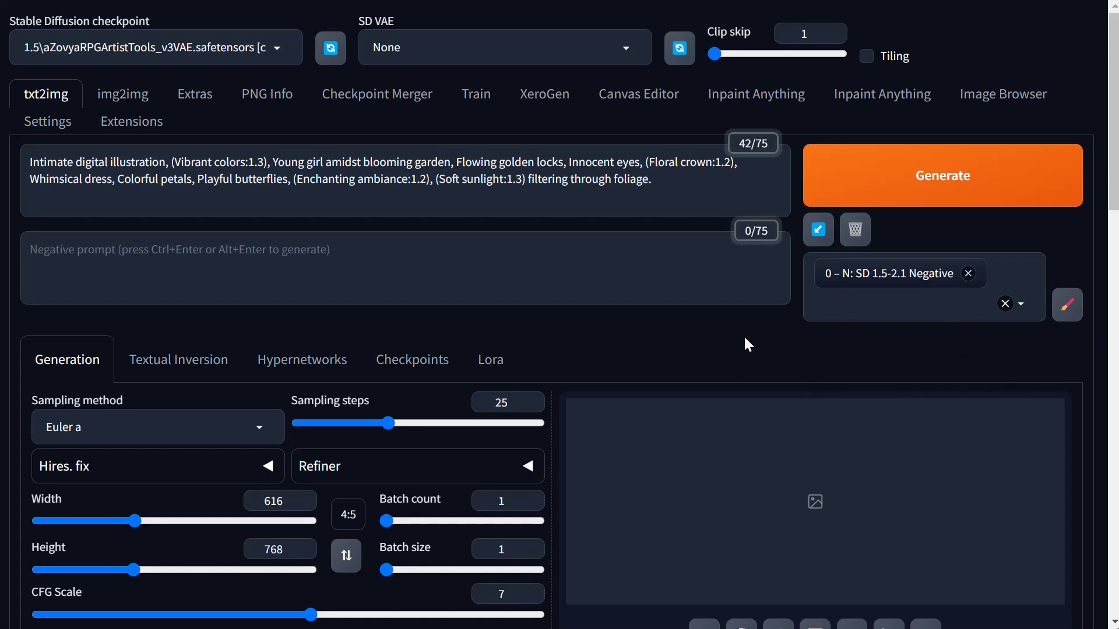
scroll(742, 331, "down", 9)
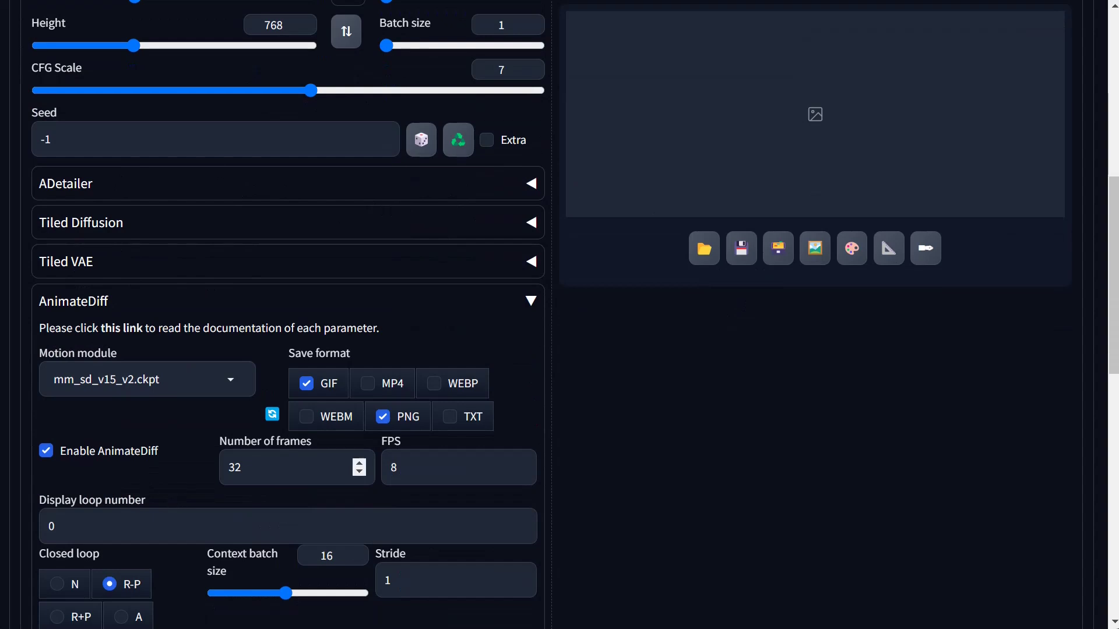
scroll(697, 415, "down", 3)
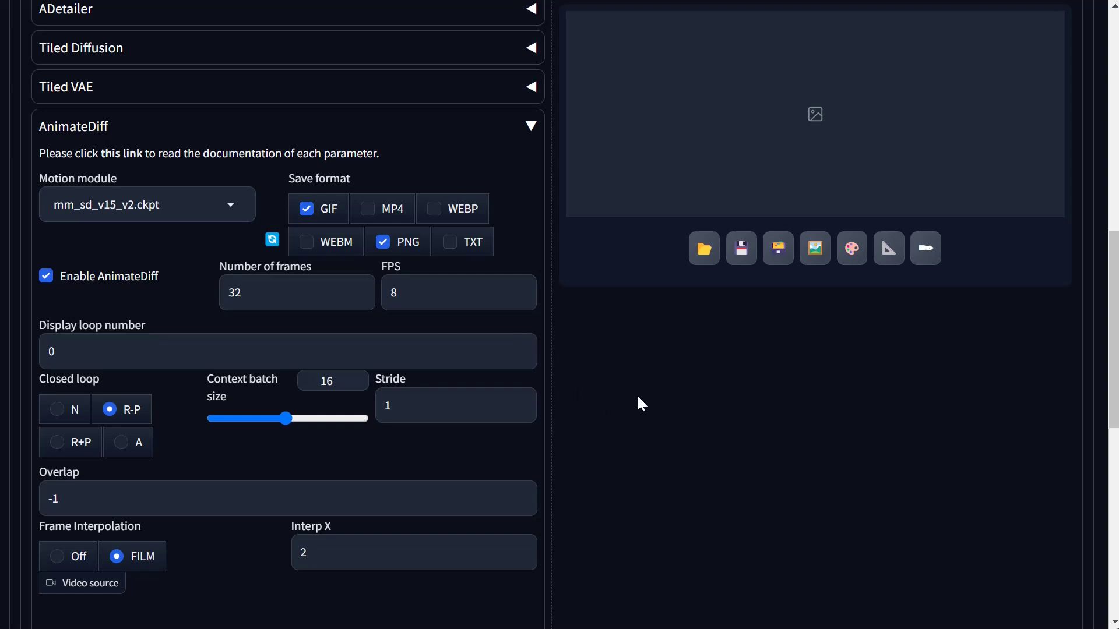
scroll(637, 396, "down", 10)
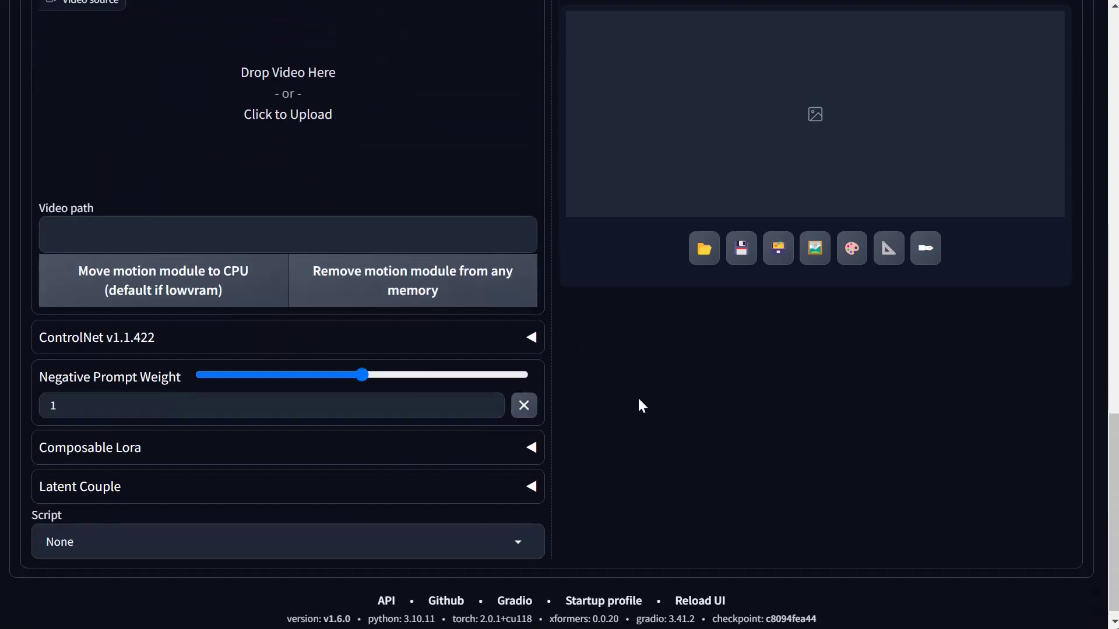
scroll(637, 397, "up", 12)
scroll(641, 402, "up", 10)
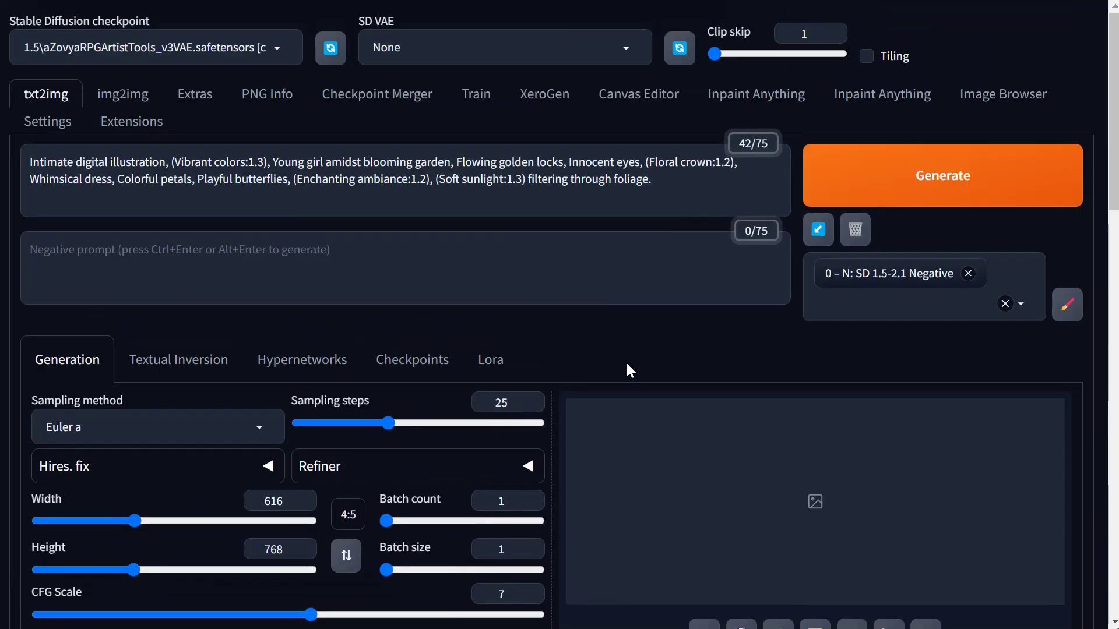
left_click(948, 179)
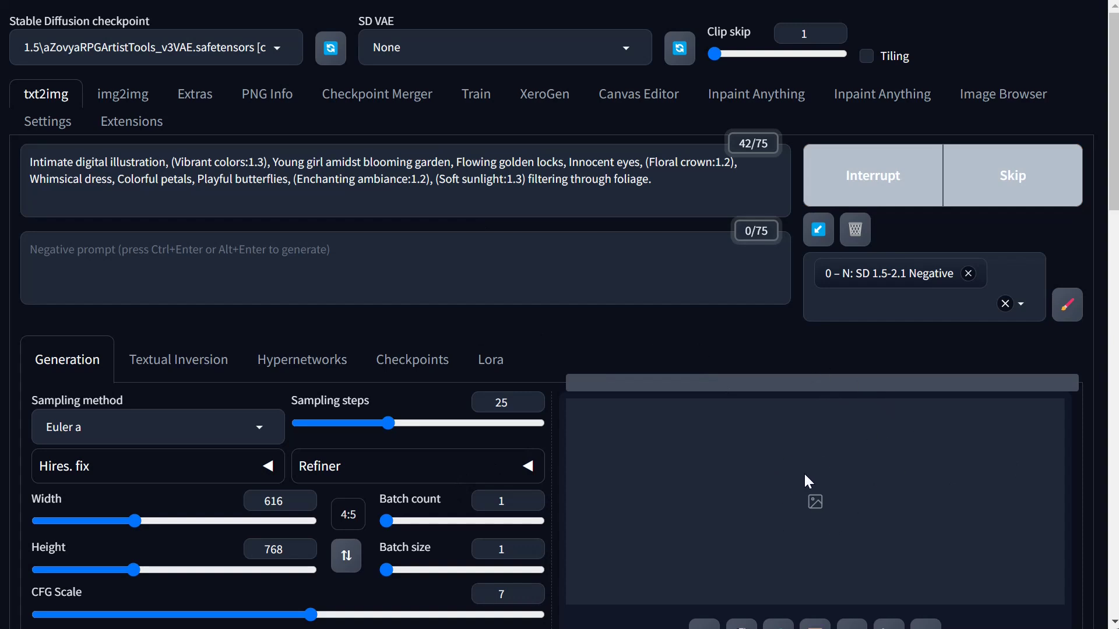
Examine the generated animation of the girl in the output preview and in the enlarged view
scroll(816, 471, "down", 2)
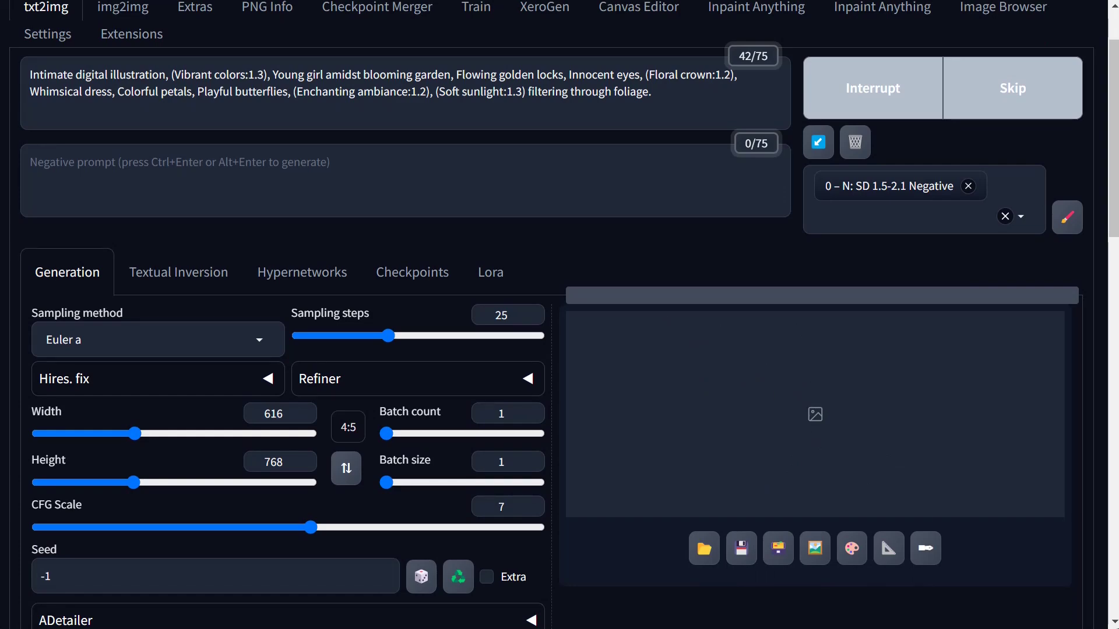
scroll(559, 315, "down", 2)
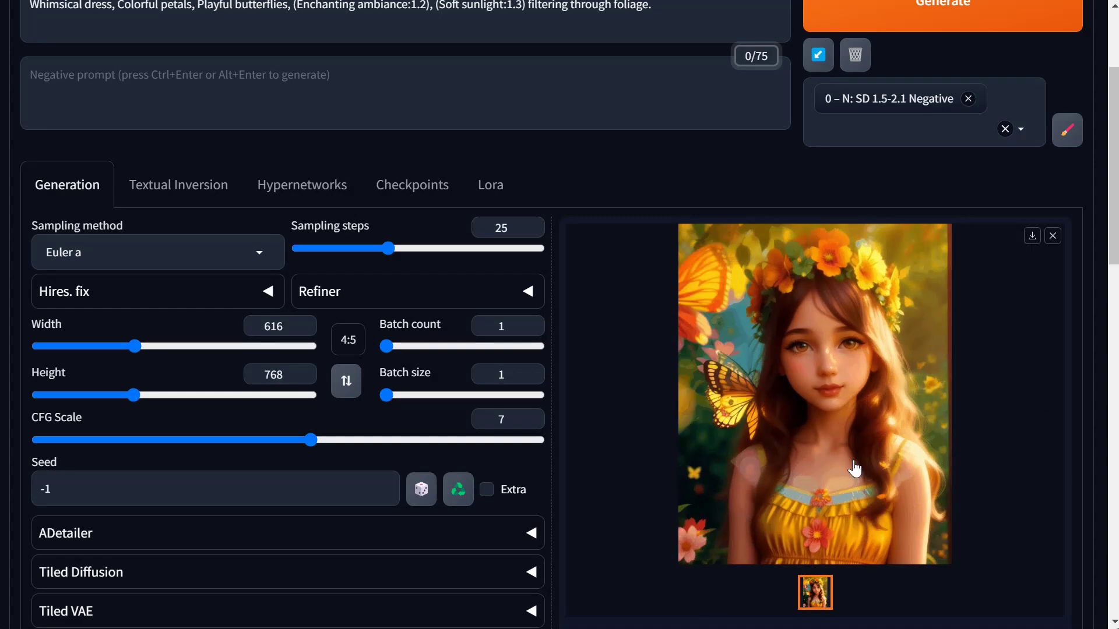
scroll(495, 139, "up", 2)
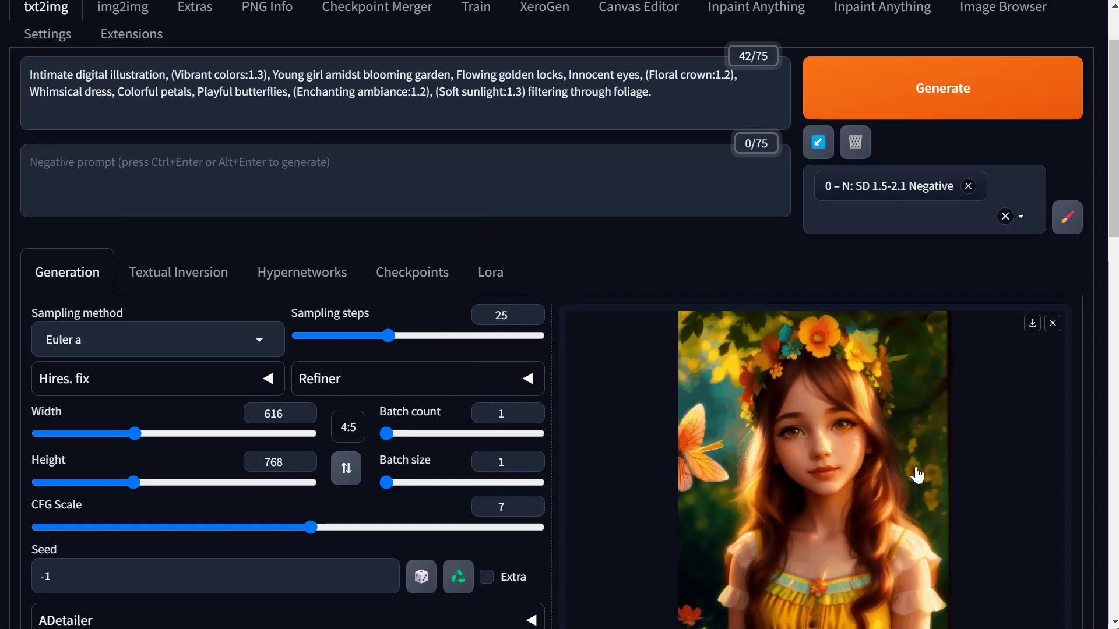
scroll(871, 490, "down", 2)
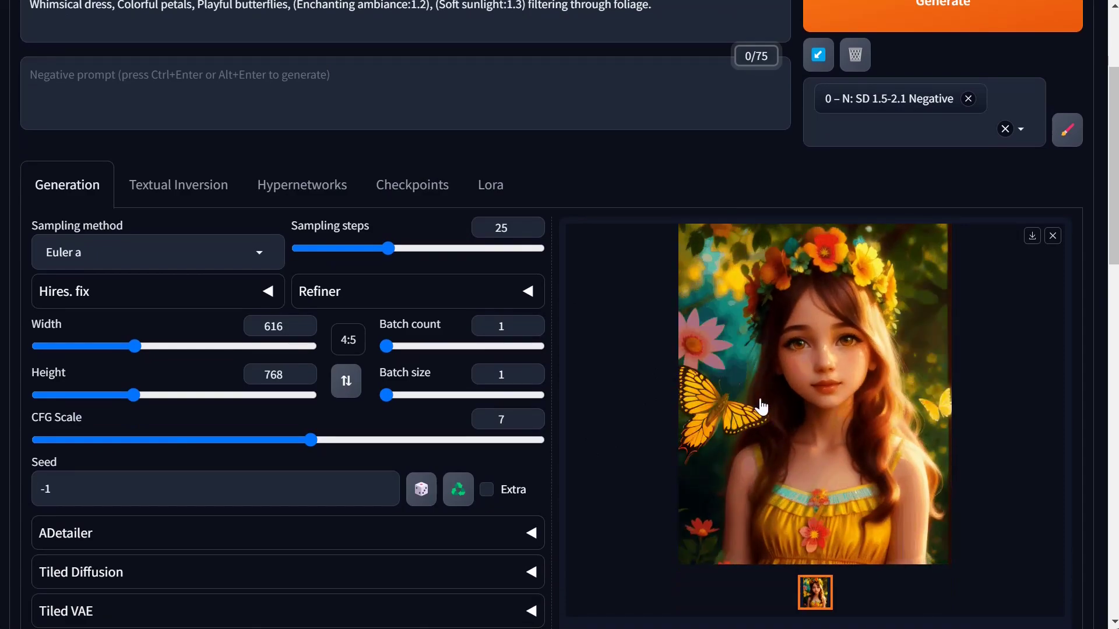
left_click(867, 398)
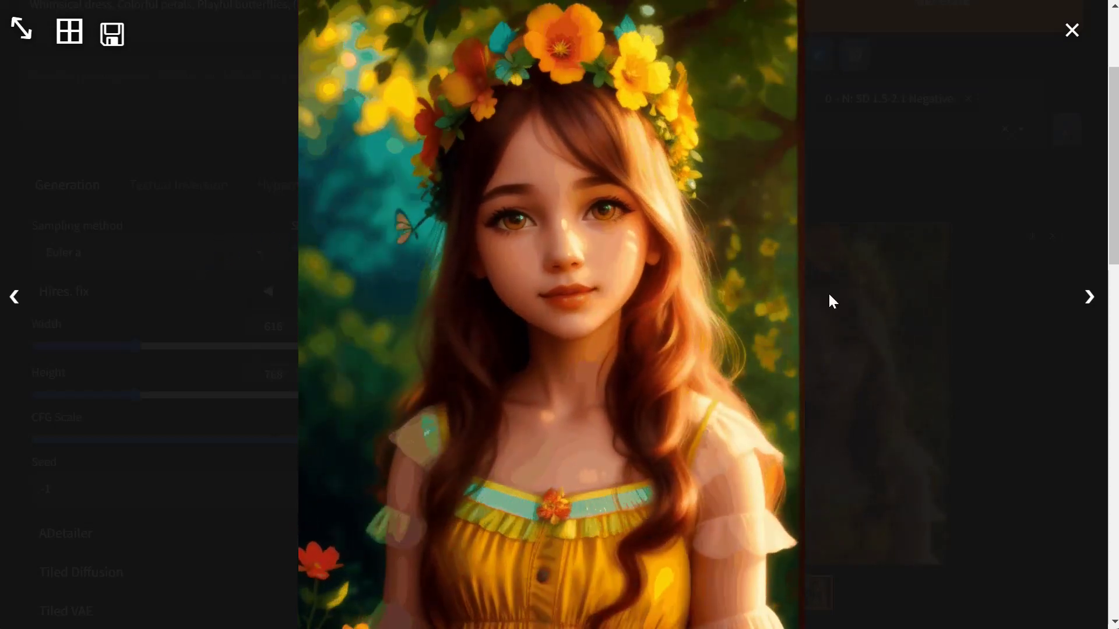
left_click(881, 303)
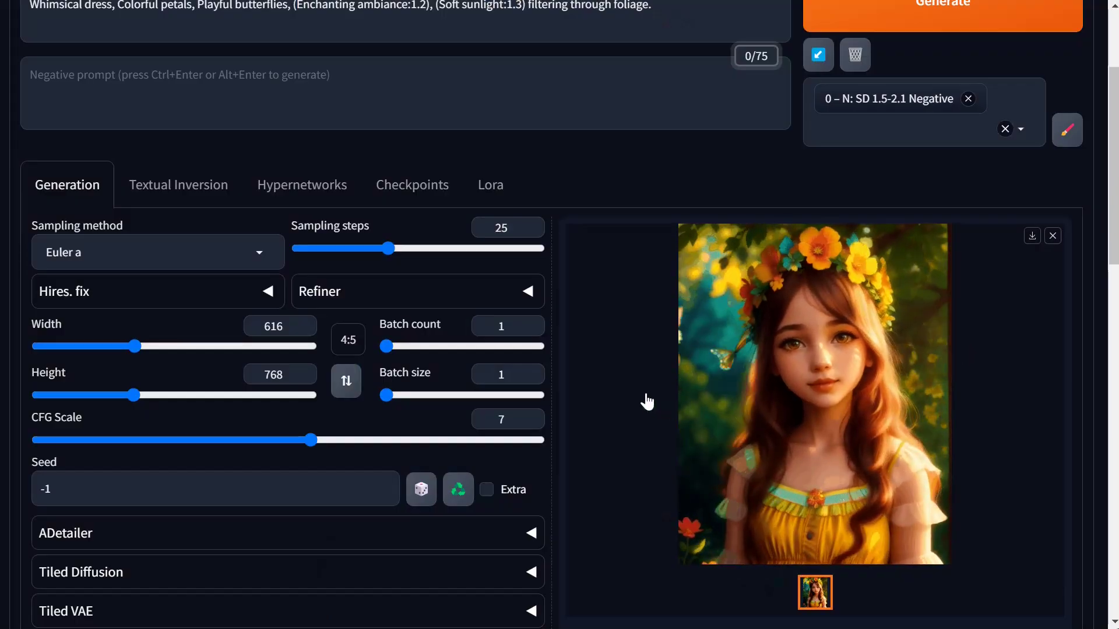
Remove "filtering through foliage." and "Playful butterflies" from the prompt
scroll(648, 383, "up", 3)
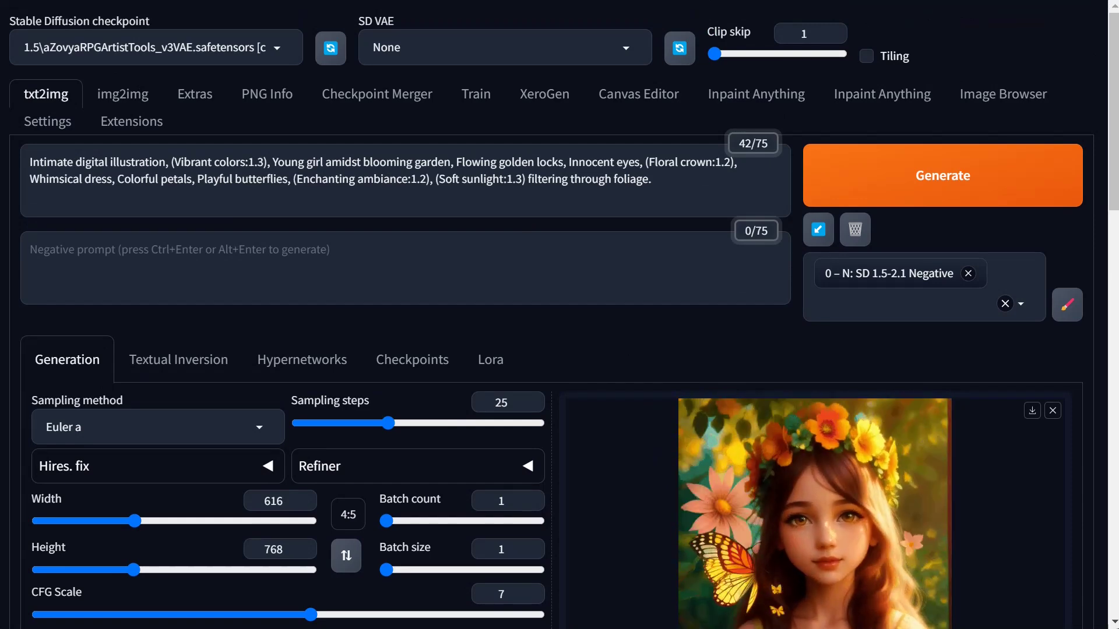
left_click(652, 179)
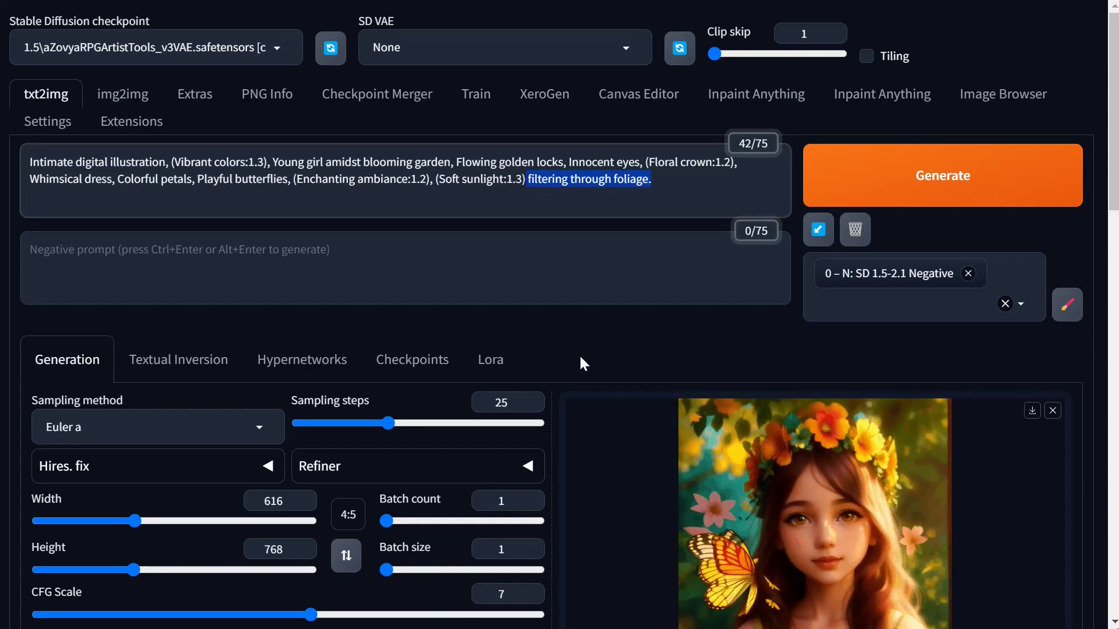
key("BackSpace")
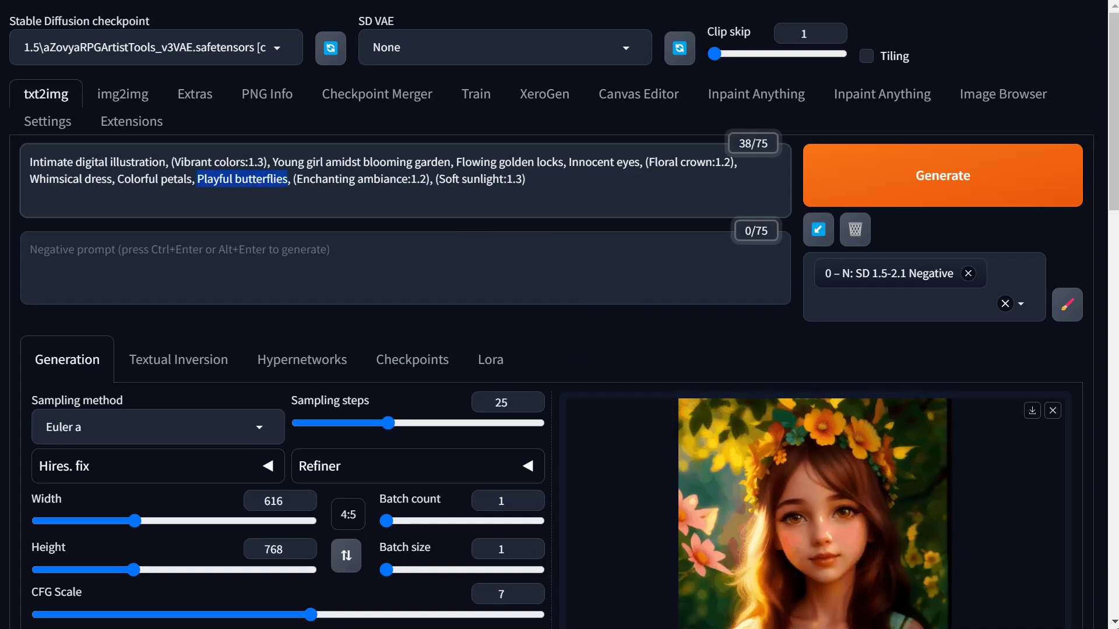
key("BackSpace")
key("BackSpace")
key("BackSpace")
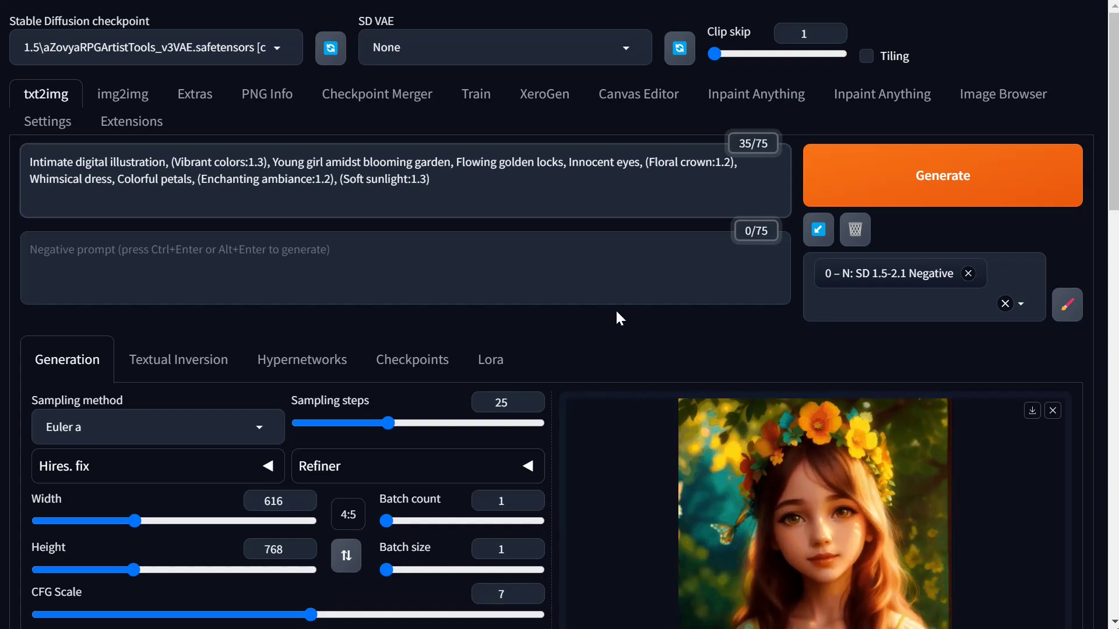
Check the AnimateDiff settings and generate the animation again with the shortened prompt
scroll(615, 321, "down", 7)
scroll(616, 331, "down", 3)
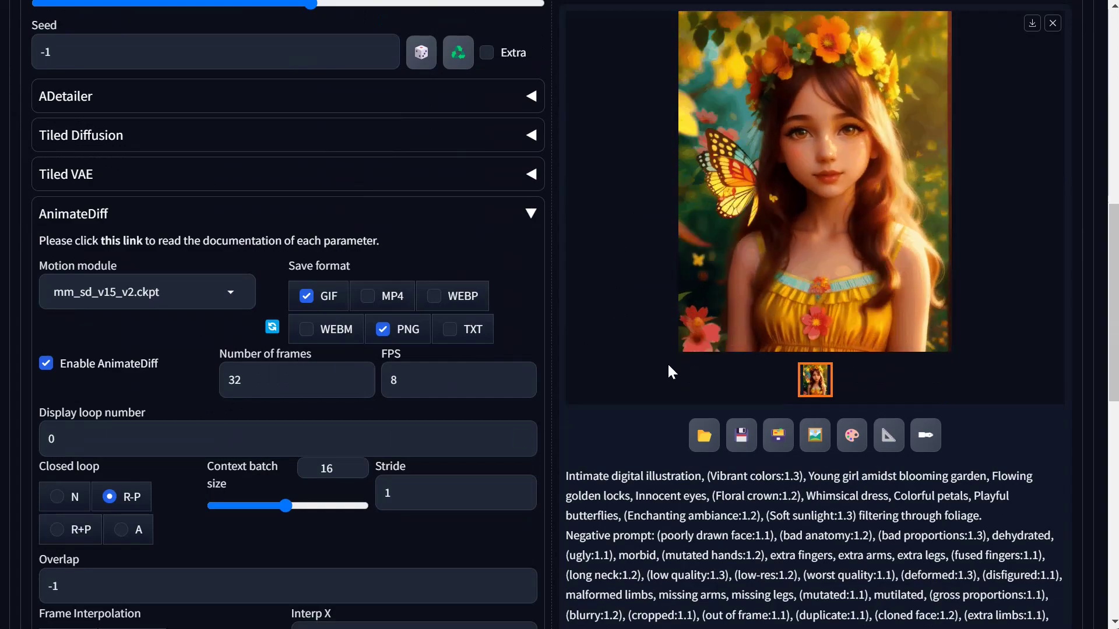
scroll(669, 367, "up", 10)
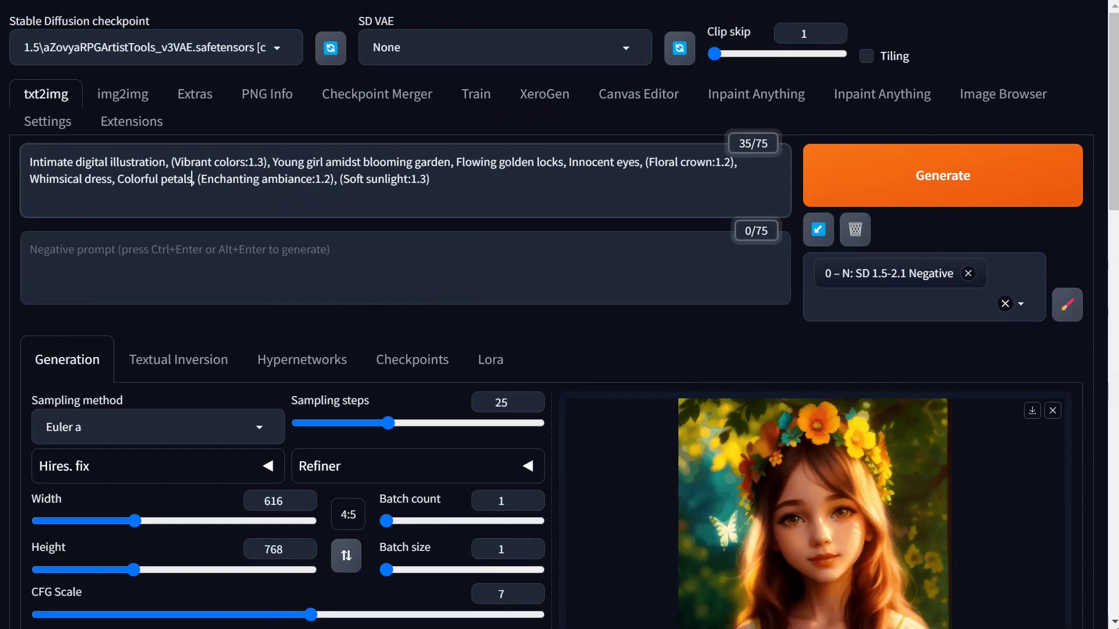
left_click(973, 187)
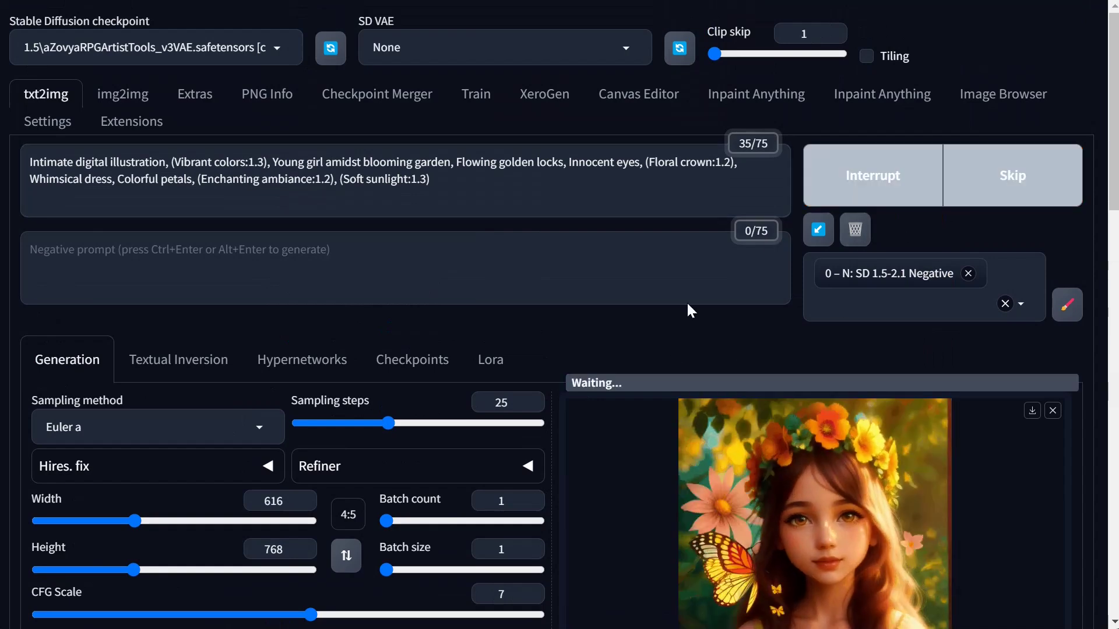
Examine the regenerated animation of the smiling girl, its prompt and its generation details, including the enlarged view
scroll(612, 318, "down", 3)
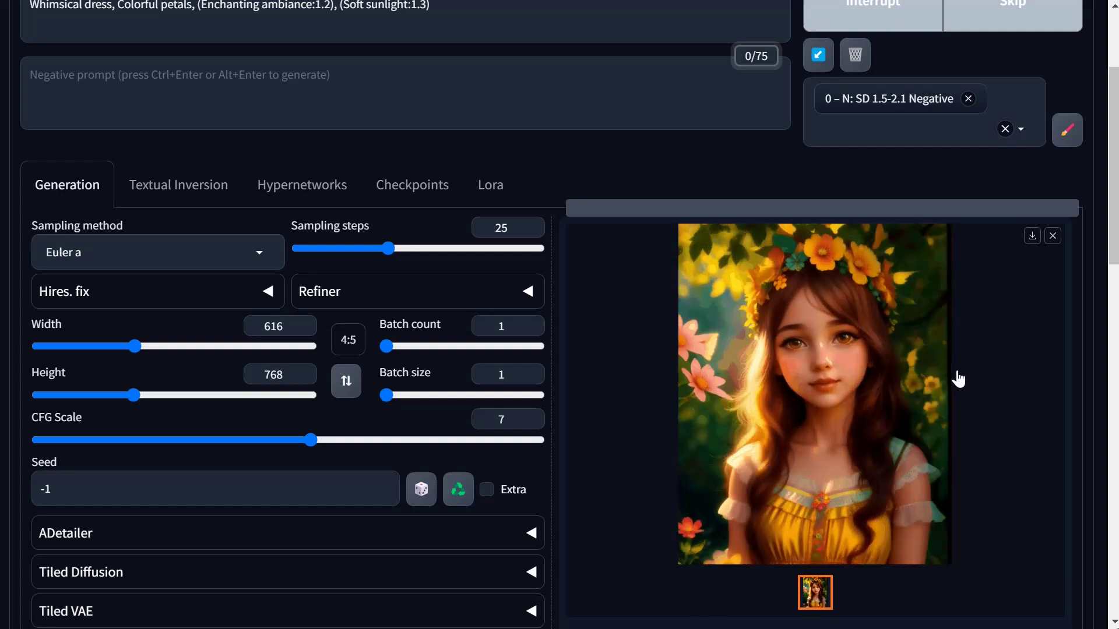
scroll(504, 208, "up", 2)
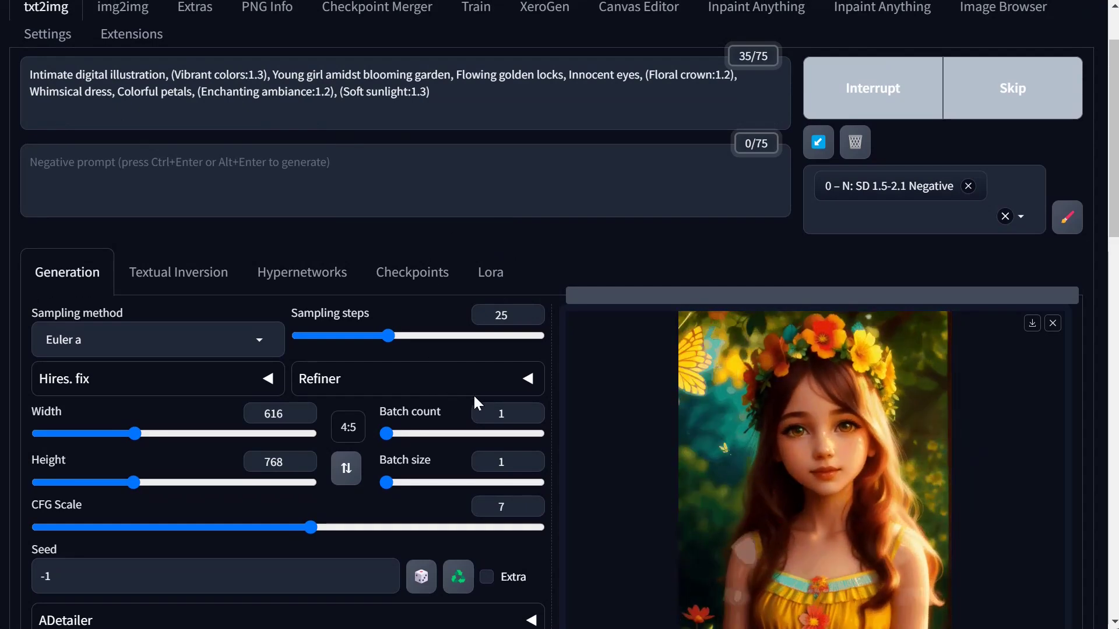
scroll(473, 394, "down", 2)
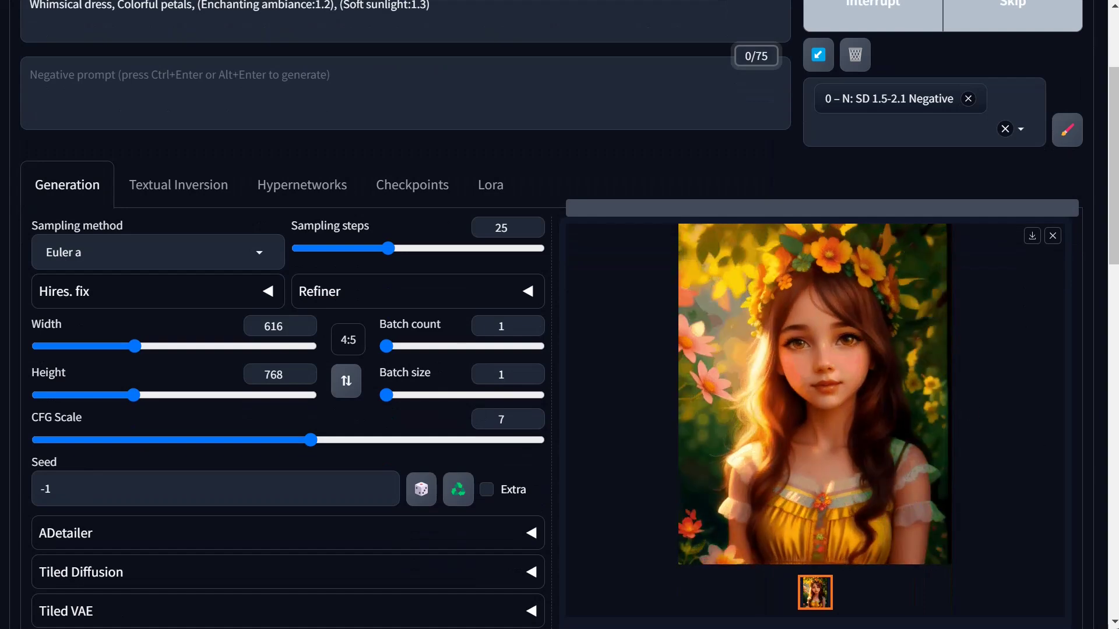
scroll(1056, 245, "down", 2)
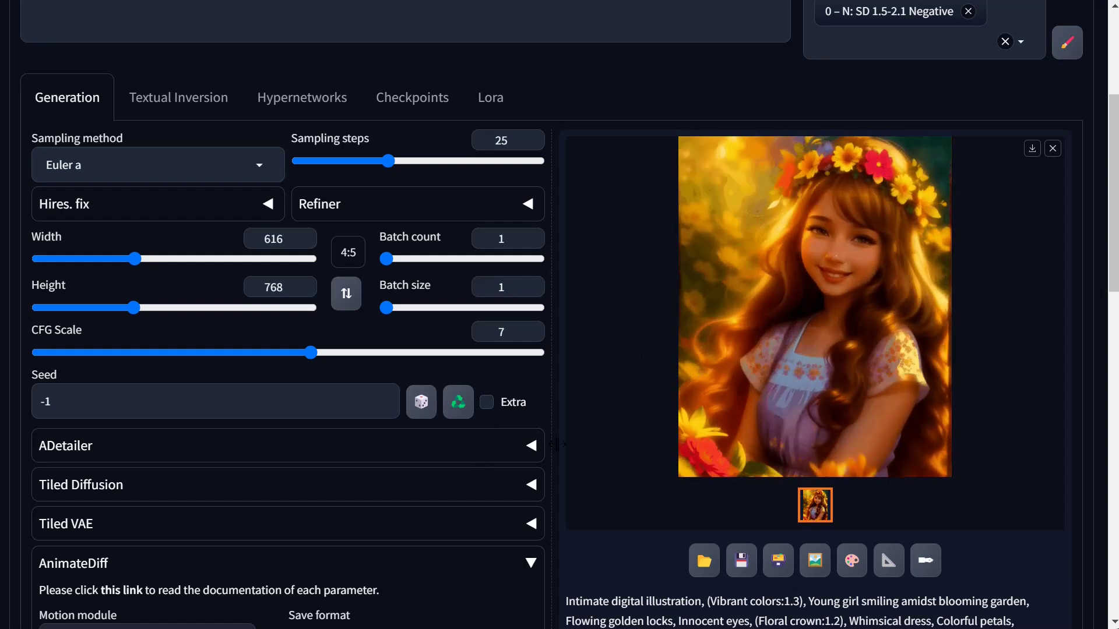
scroll(480, 373, "up", 5)
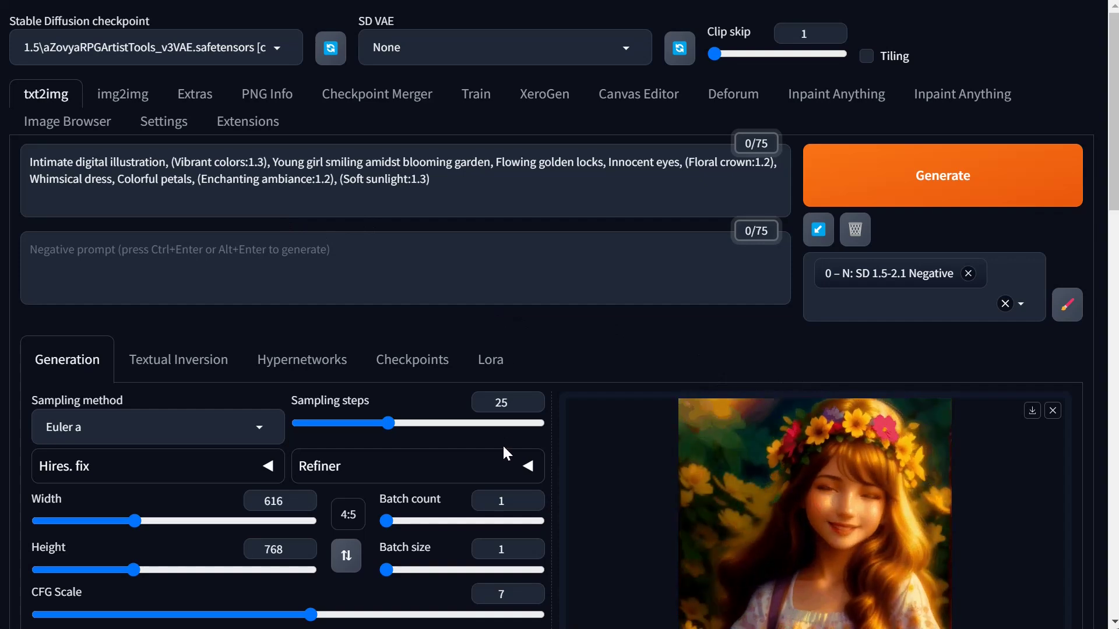
scroll(504, 451, "down", 1)
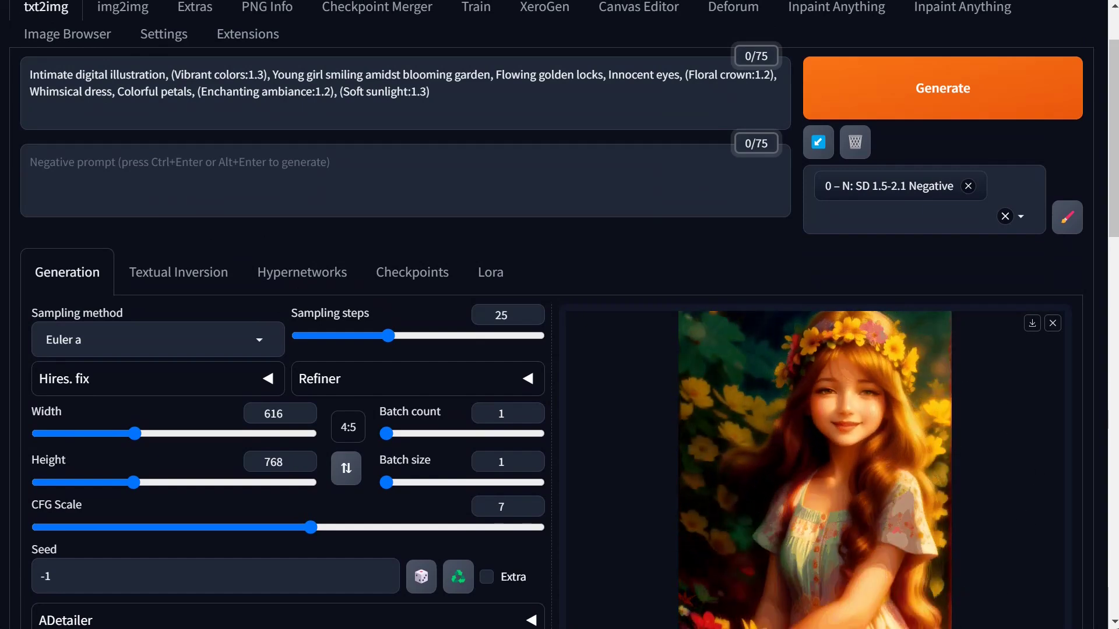
scroll(911, 582, "down", 2)
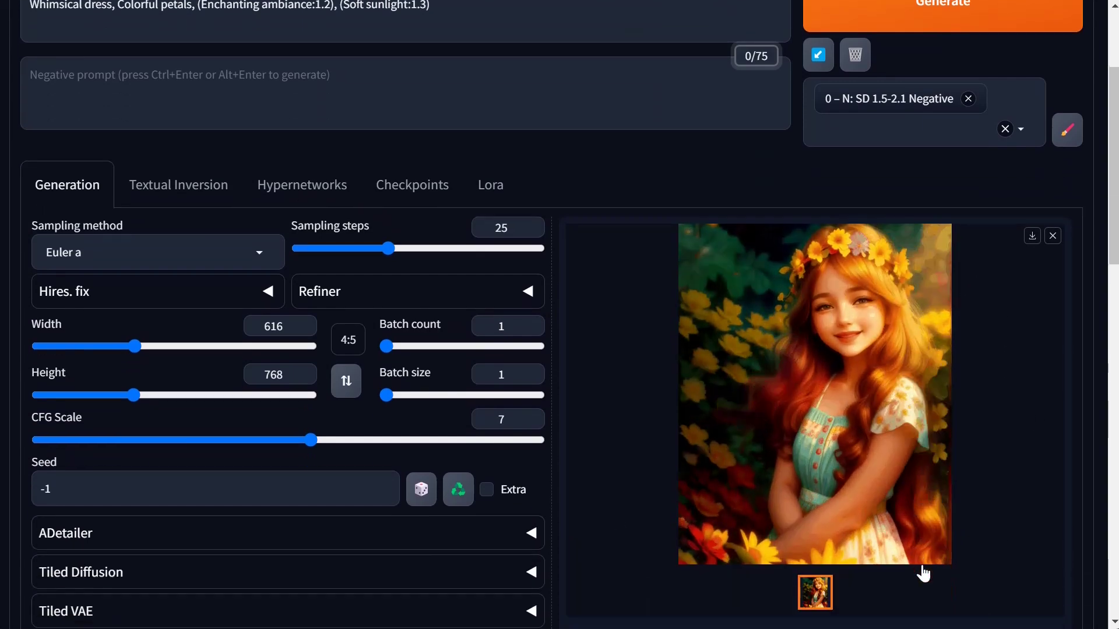
left_click(910, 455)
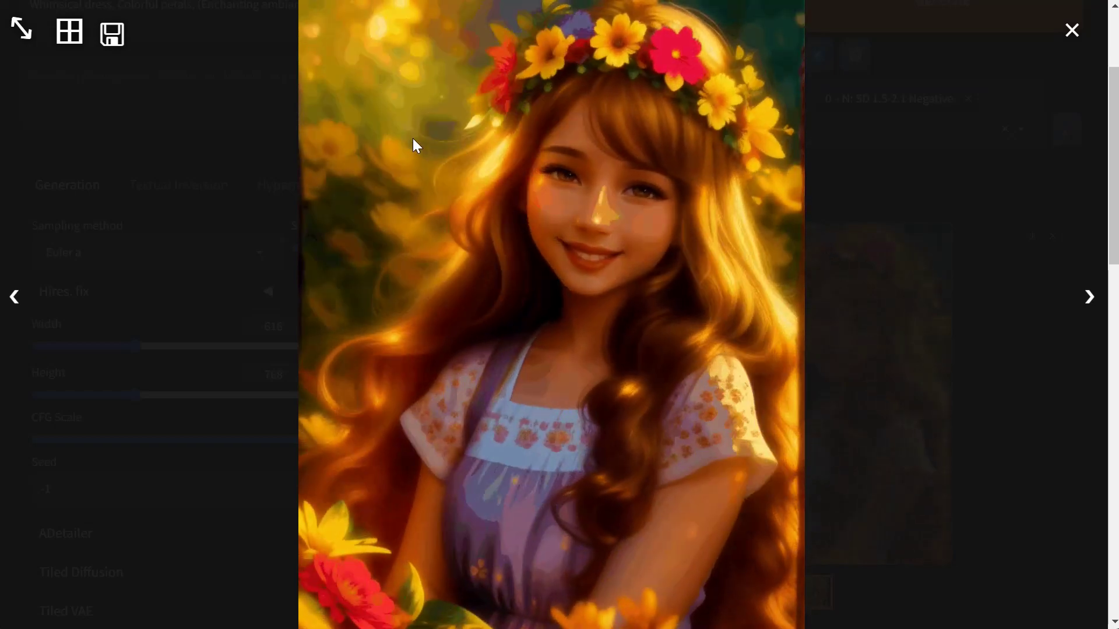
left_click(906, 364)
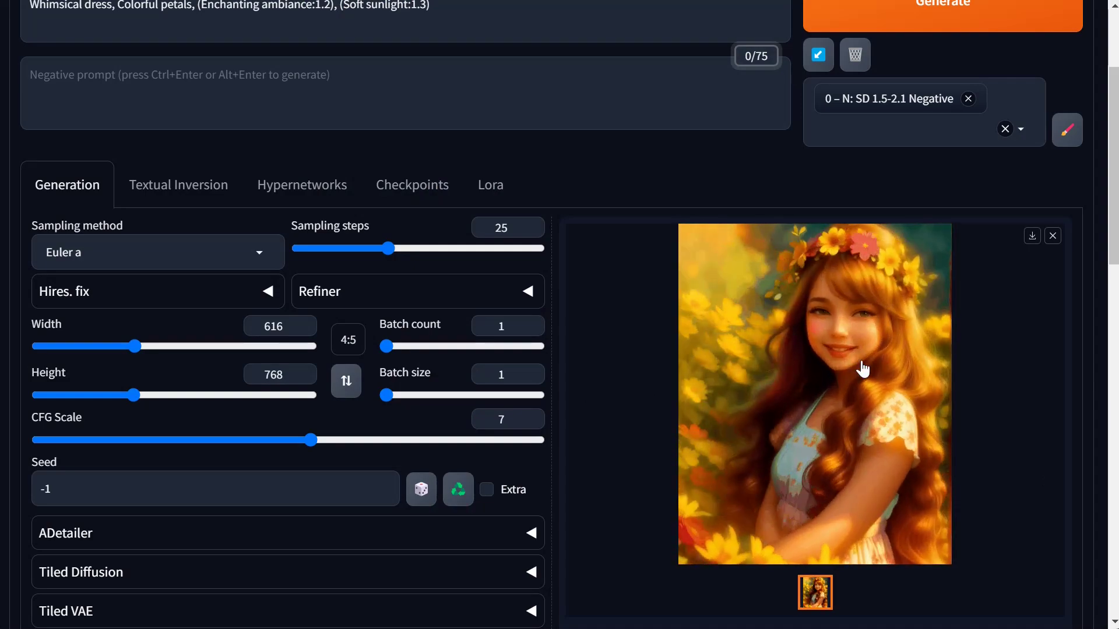
scroll(400, 394, "down", 7)
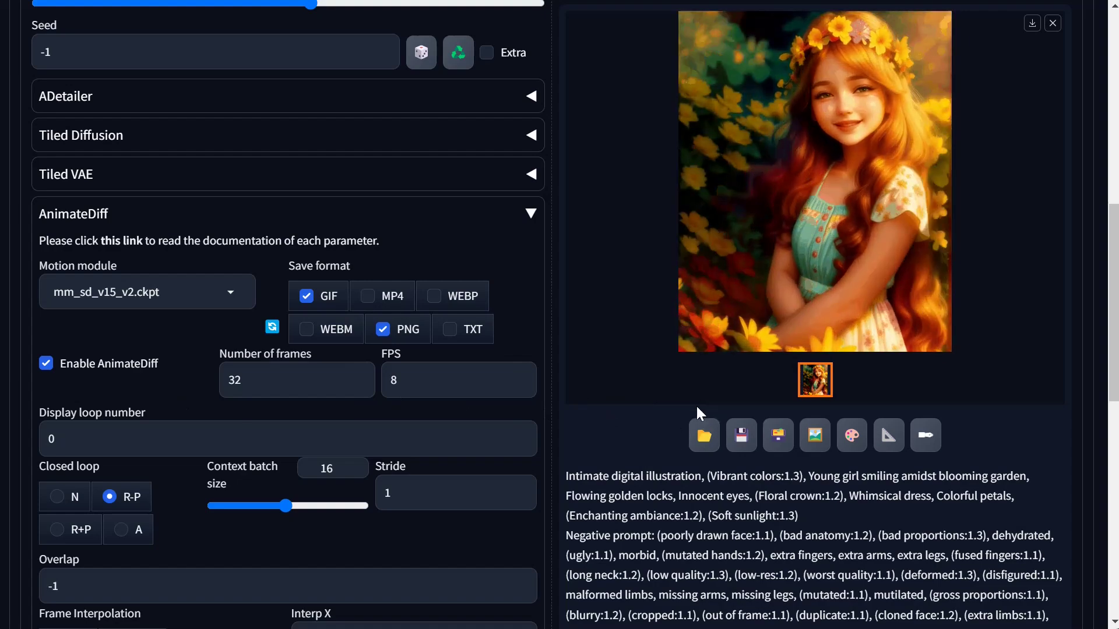
scroll(695, 404, "up", 7)
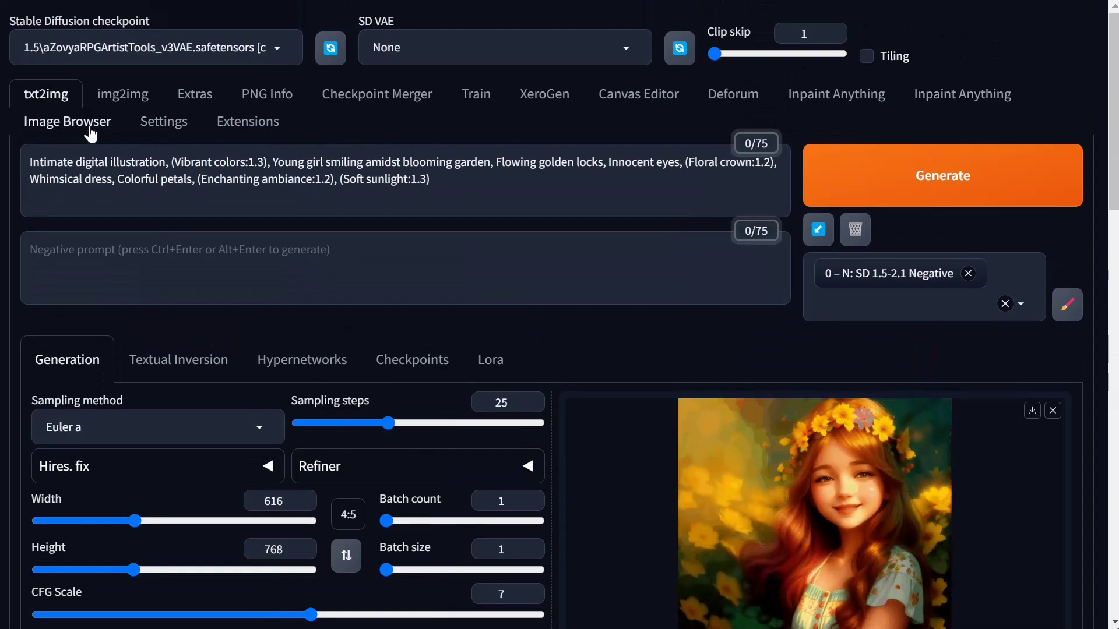
Review the list of installed extensions, including ControlNet and Deforum, and return to the txt2img generation page
left_click(248, 121)
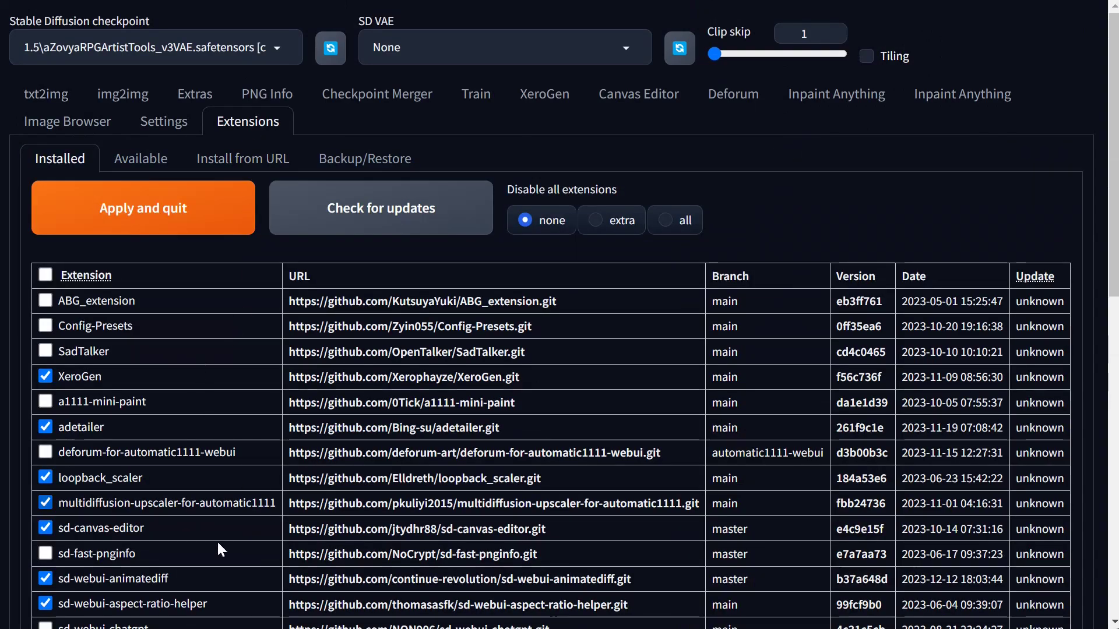
scroll(194, 578, "down", 3)
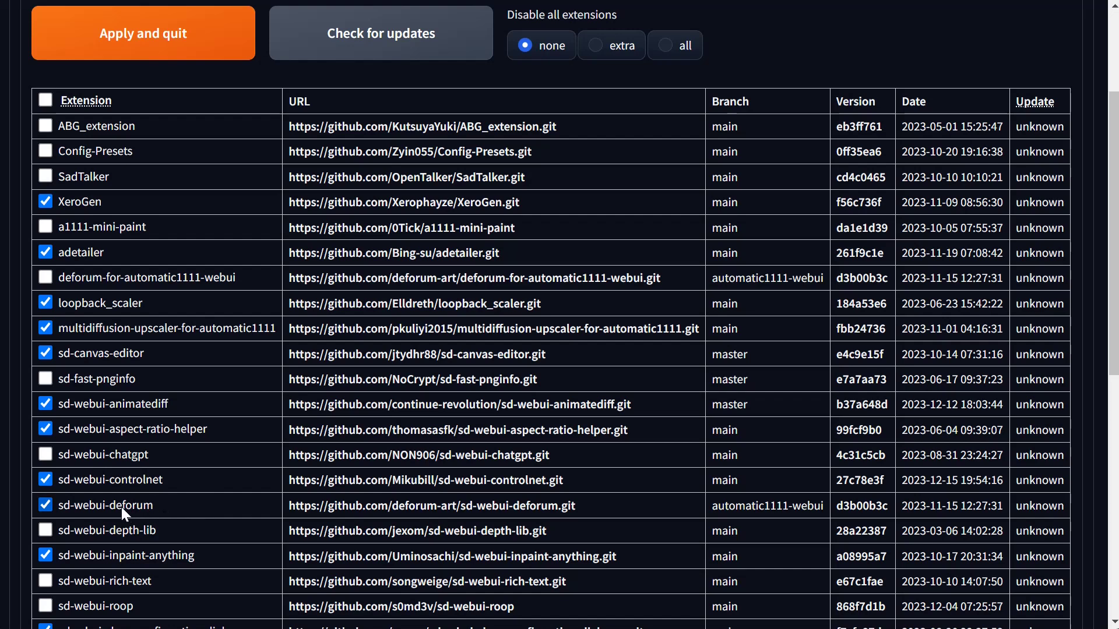
left_click(539, 517)
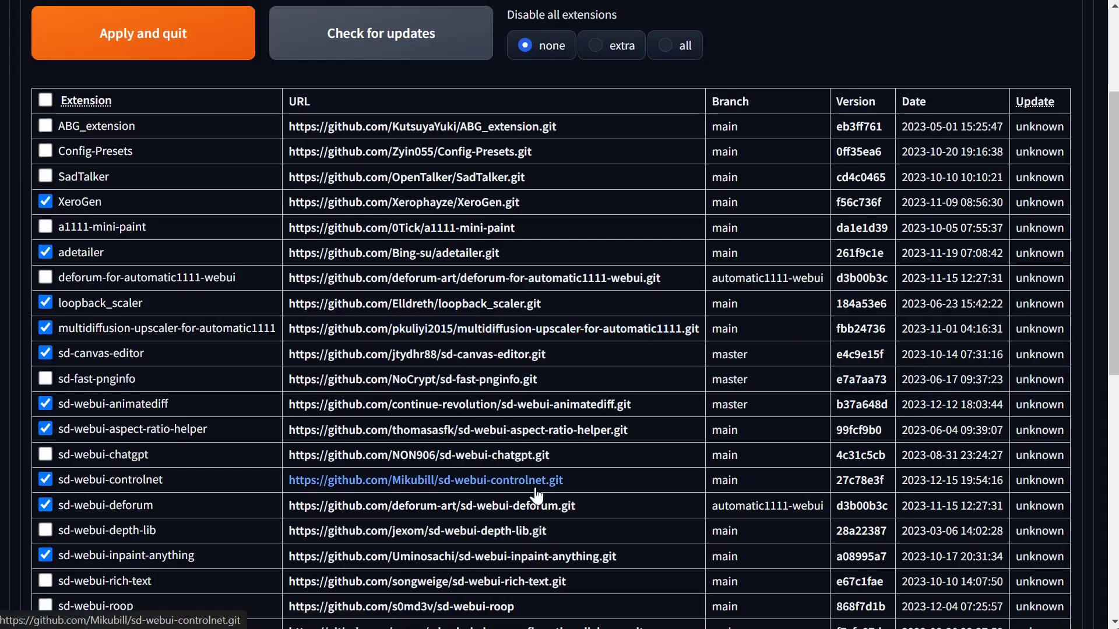
scroll(495, 503, "up", 3)
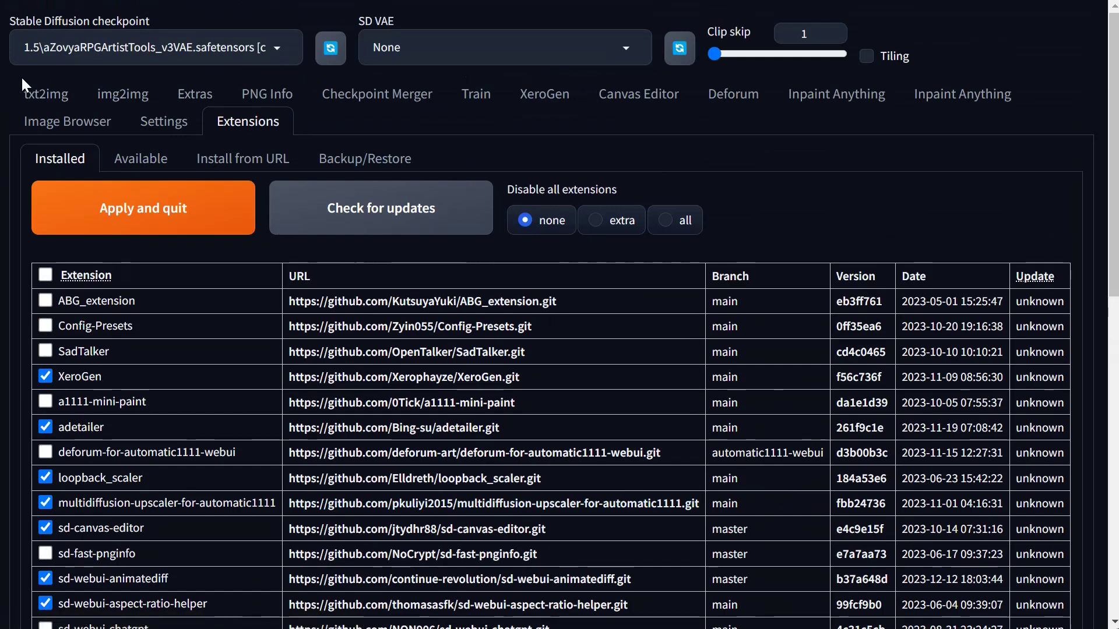
left_click(49, 109)
scroll(885, 510, "down", 3)
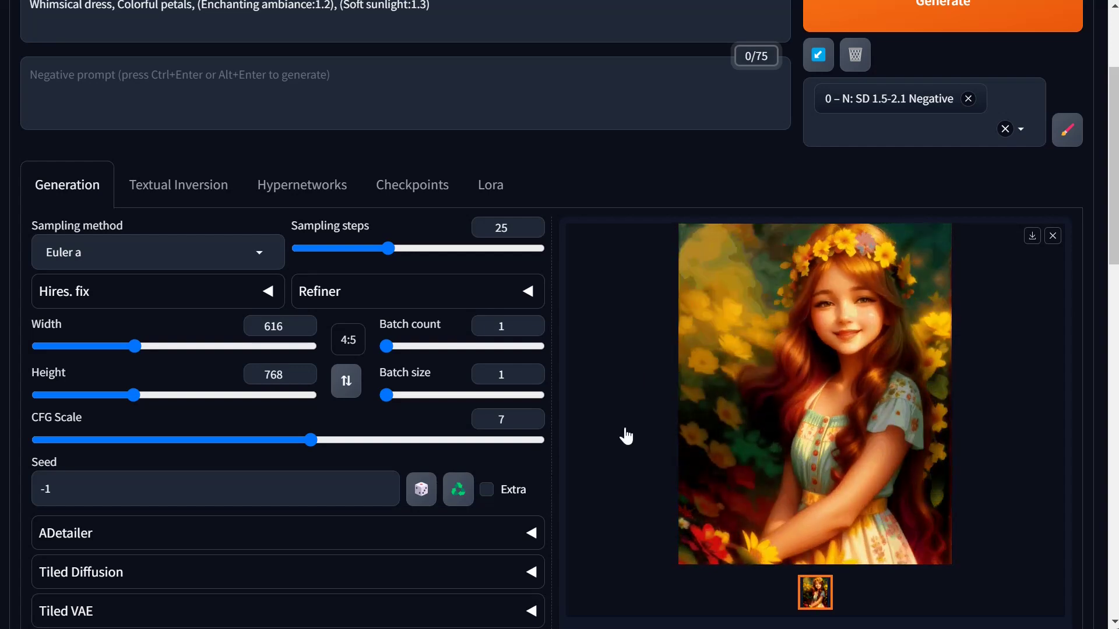
scroll(582, 280, "up", 3)
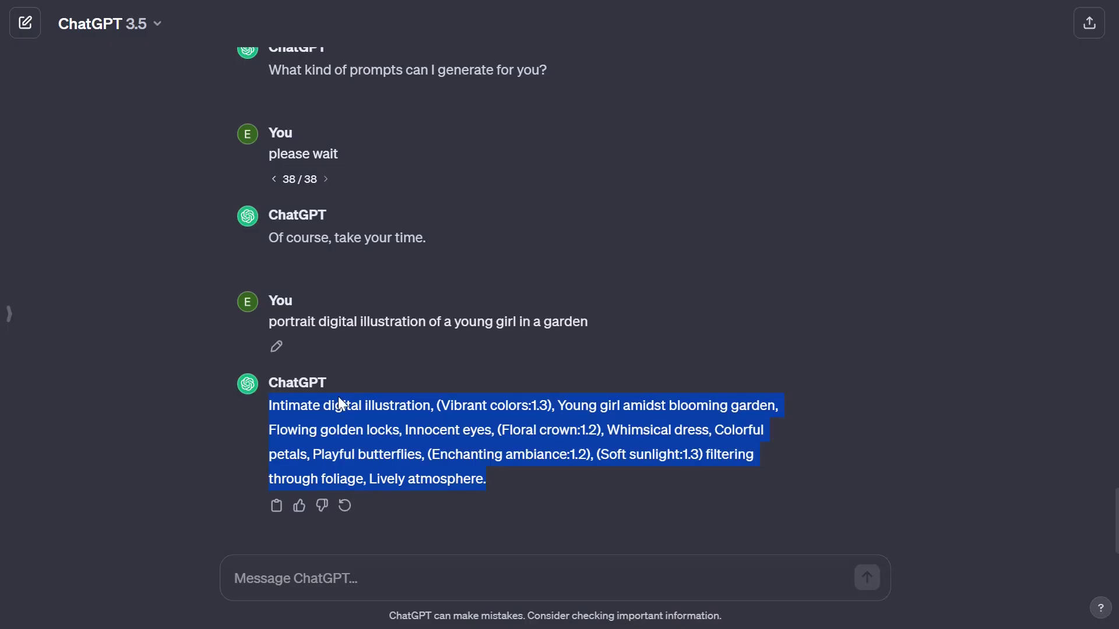
In ChatGPT, replace the young girl request with "wide angle digital illustration of a Warhammer 40k", correcting the spelling of Warhammer
left_click(276, 346)
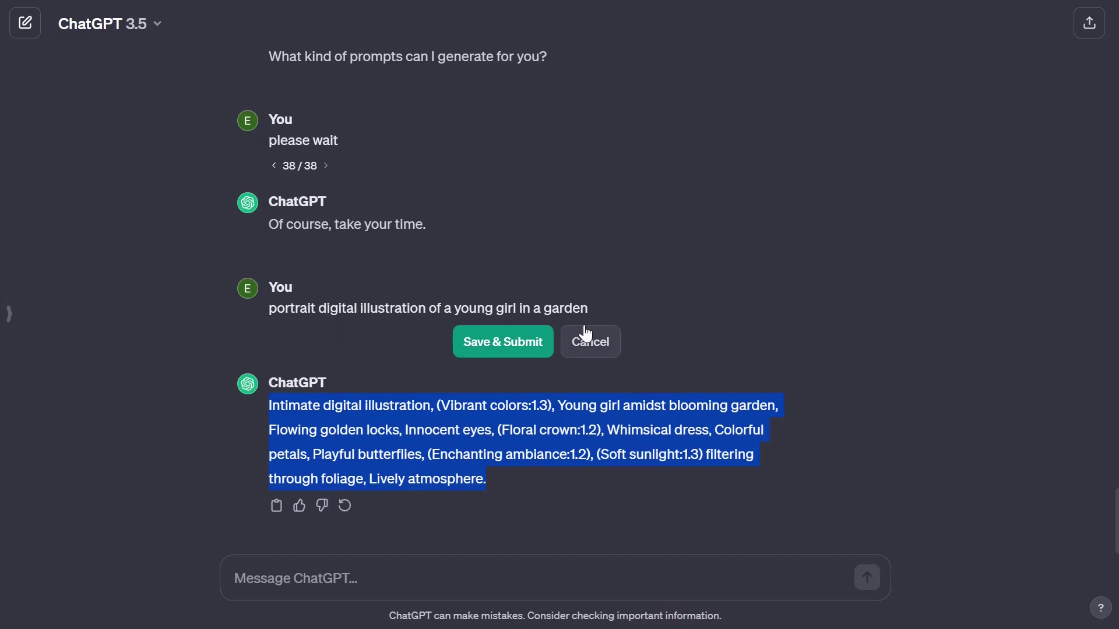
key("ctrl+a")
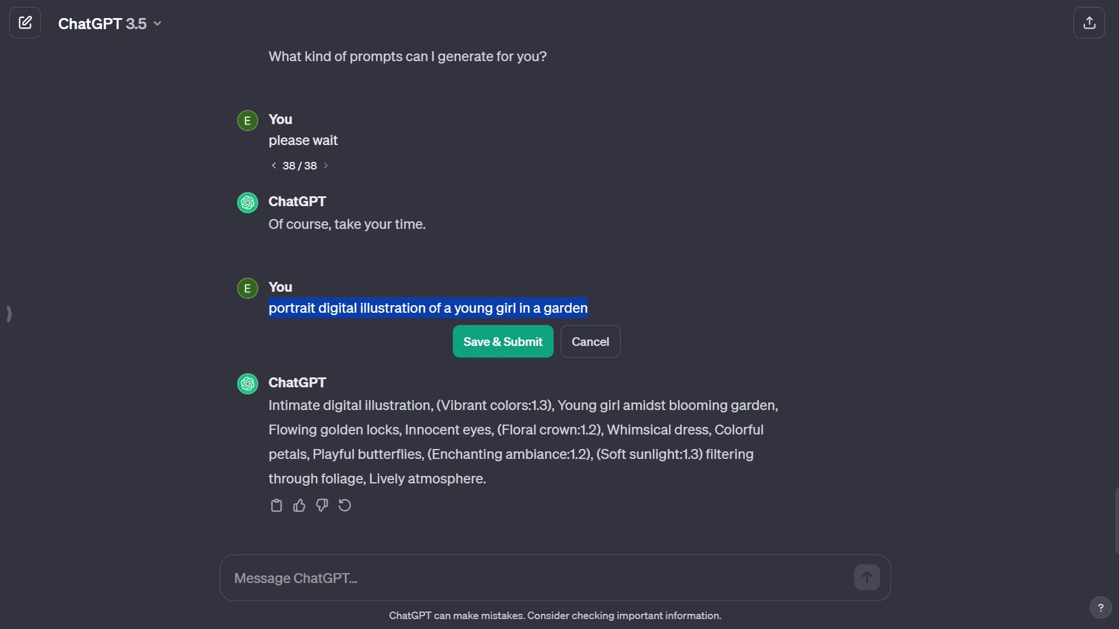
type("wi")
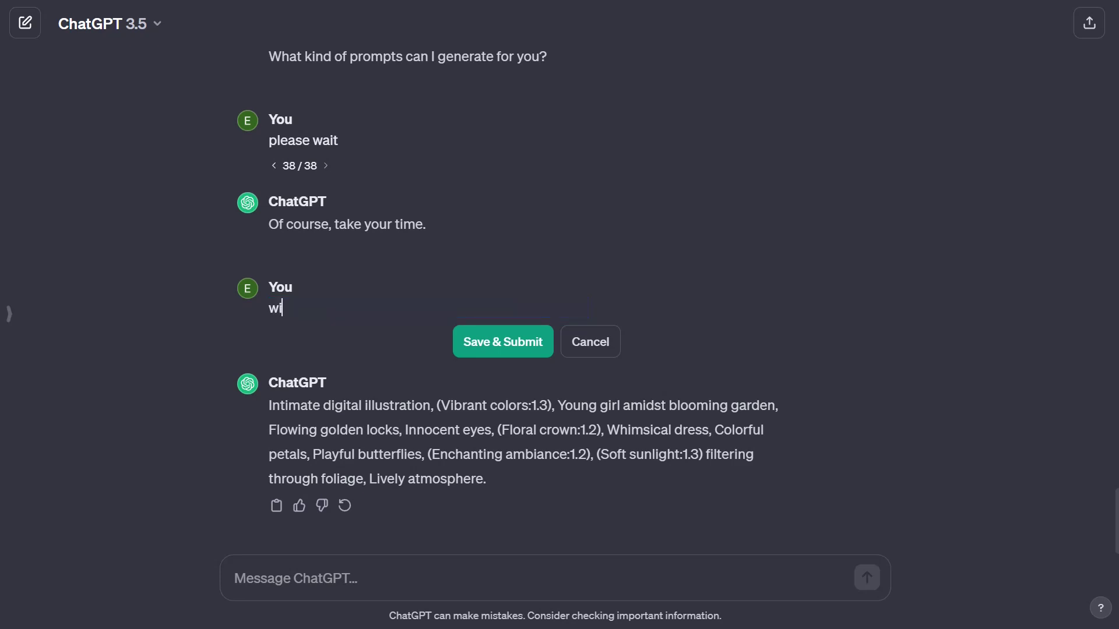
type("de angle digital illustration of ")
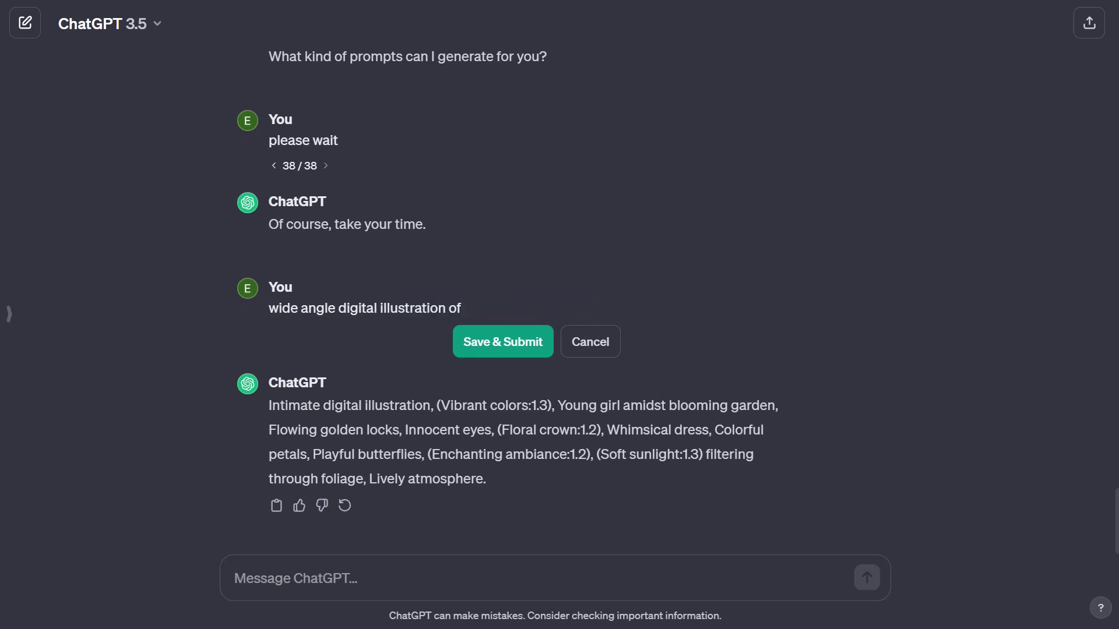
type("a warehammer")
key("BackSpace")
key("BackSpace")
key("BackSpace")
key("BackSpace")
key("BackSpace")
key("BackSpace")
key("BackSpace")
key("BackSpace")
type("rhammer 4")
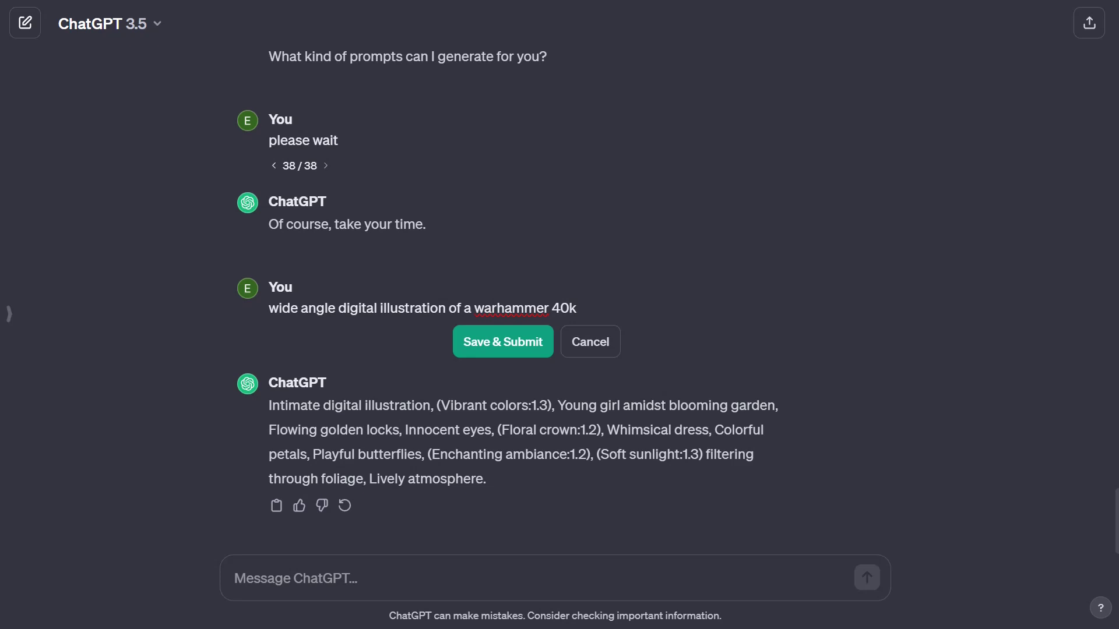
right_click(498, 300)
left_click(581, 324)
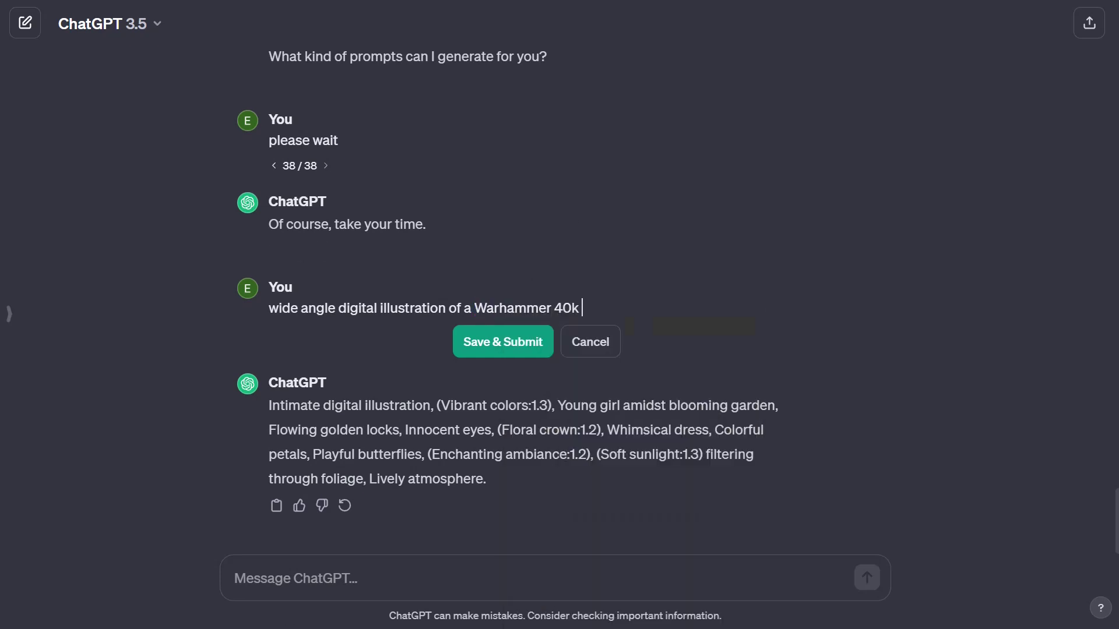
Complete the edited request with "soldier in royal armor on a battlefield" and submit it
type("soldier in royal armor")
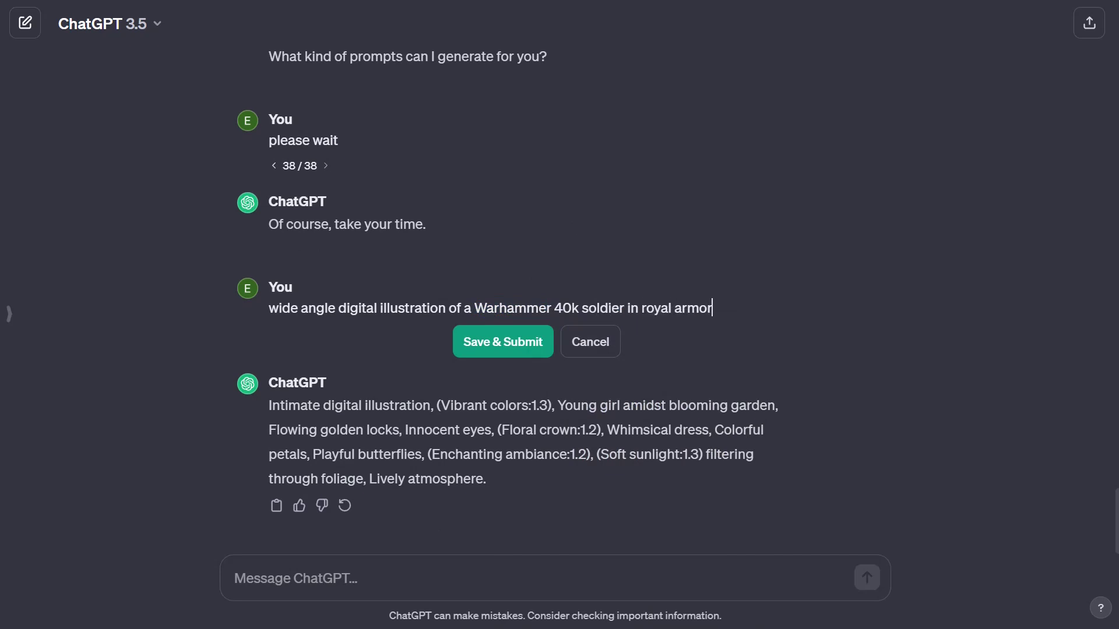
type(" on a bayty")
key("BackSpace")
key("BackSpace")
type("tlefield.")
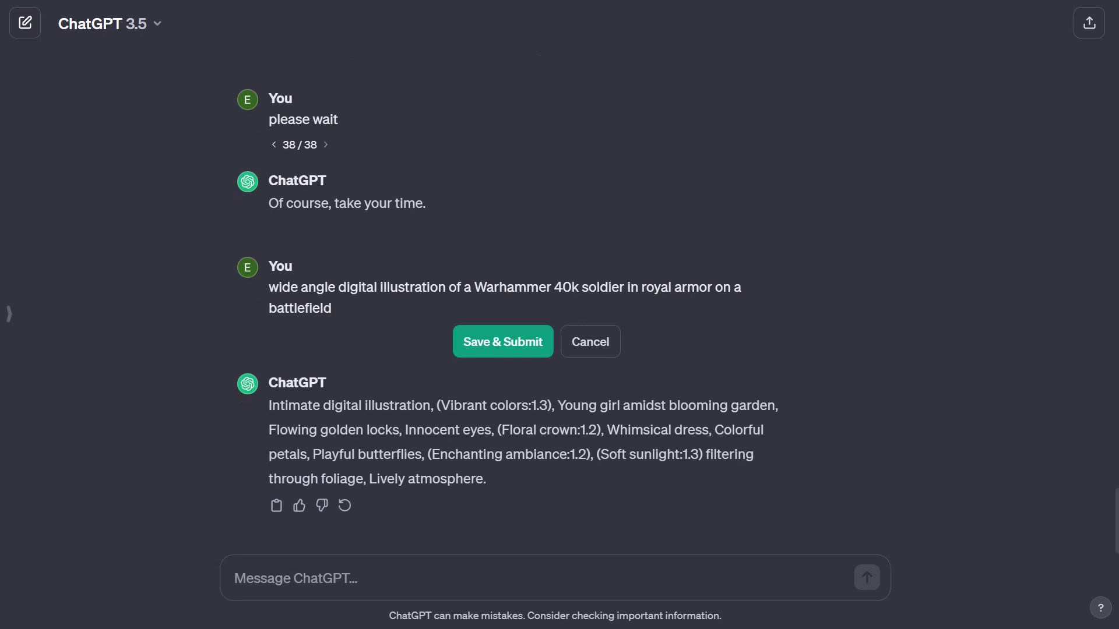
left_click(503, 342)
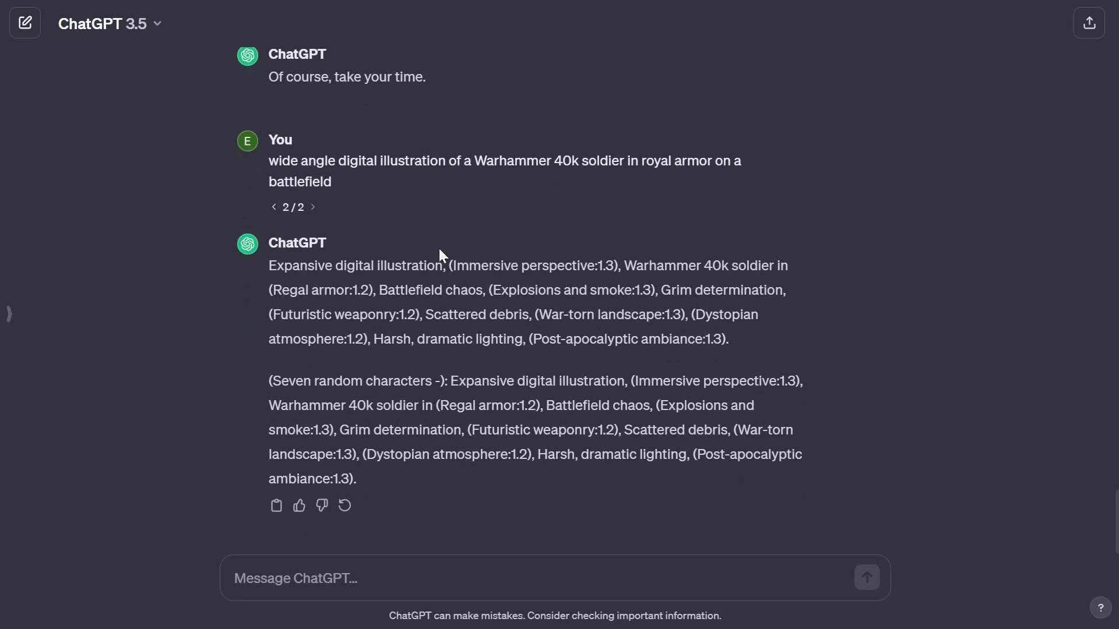
Edit the Warhammer request to begin with "4 prompts," and resubmit it
left_click(333, 208)
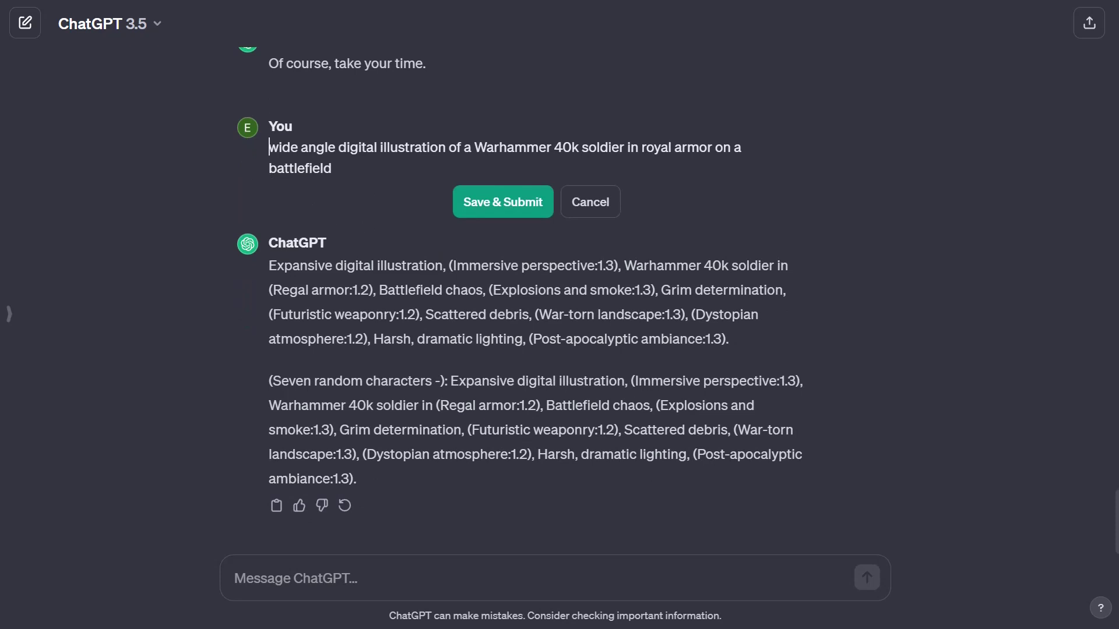
type("4 PROMPT:")
key("BackSpace")
key("BackSpace")
key("BackSpace")
key("BackSpace")
key("BackSpace")
key("BackSpace")
key("BackSpace")
type("promtps, ")
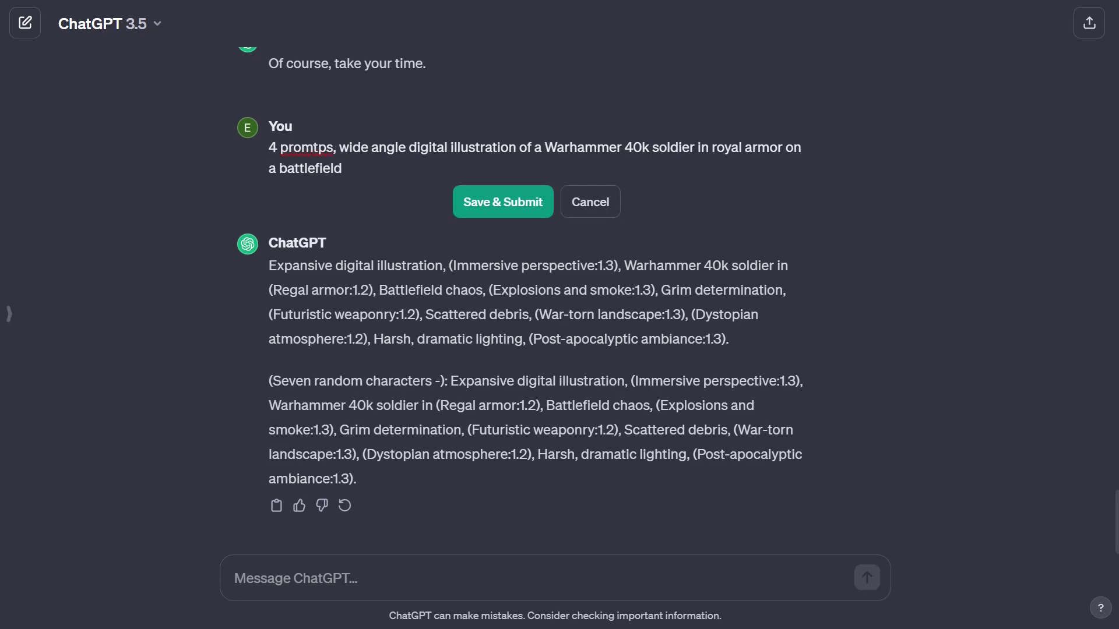
type("pt")
left_click(487, 209)
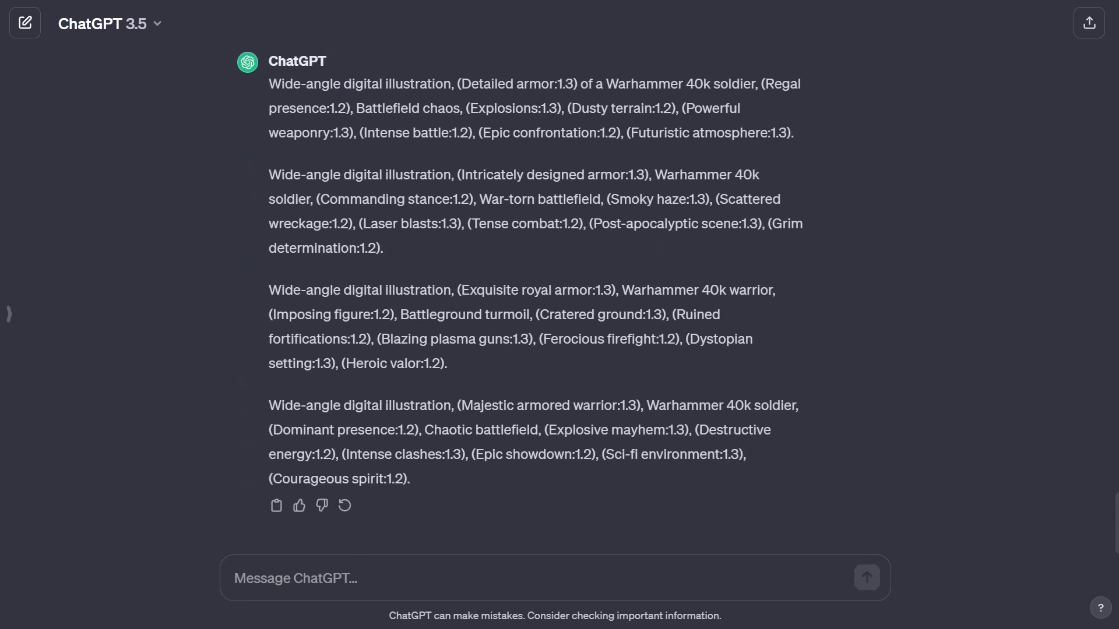
Copy the first generated prompt and replace the txt2img prompt in Stable Diffusion WebUI with it
left_click_drag(770, 133, 269, 88)
key("ctrl+c")
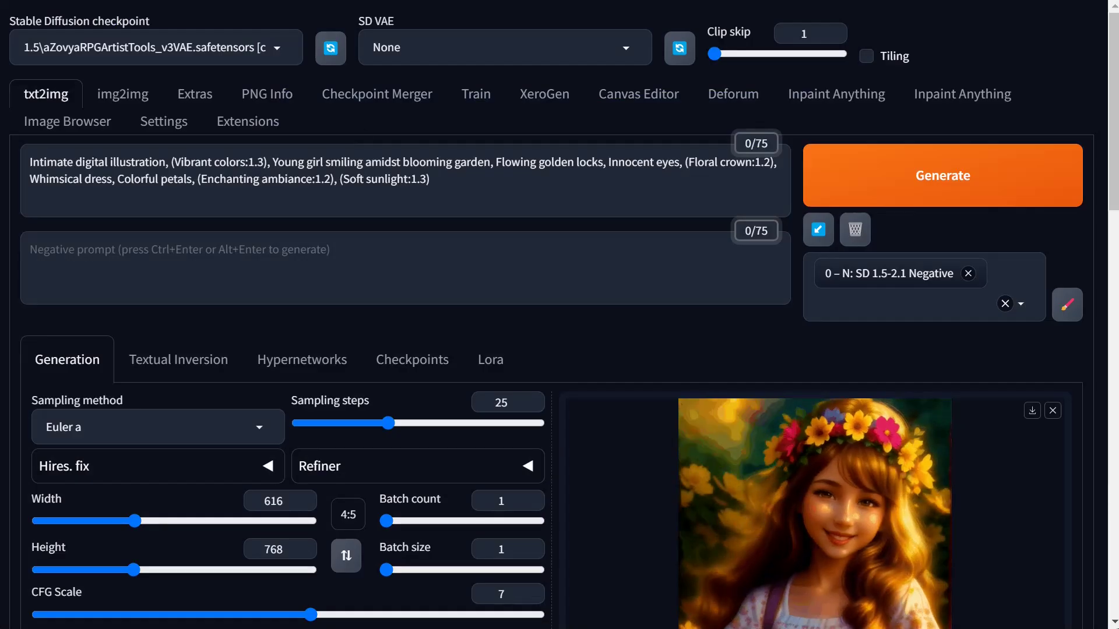
key("ctrl+a")
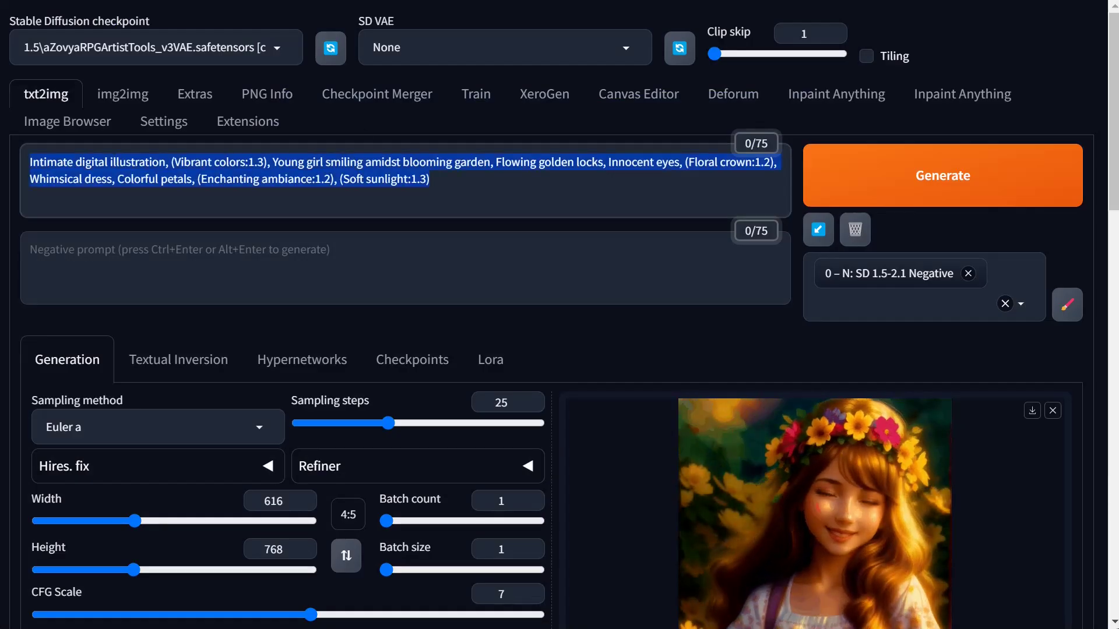
key("ctrl+v")
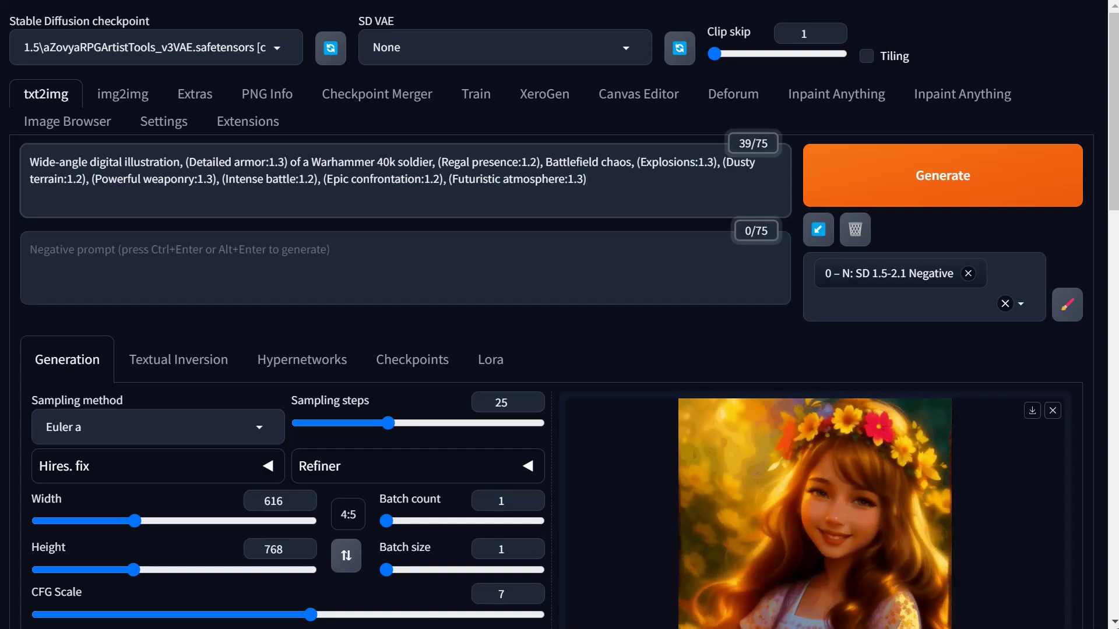
Remove "(Explosions:1.3)", "(Intense battle:1.2)" and "(Epic confrontation:1.2)" from the prompt
left_click_drag(716, 162, 641, 162)
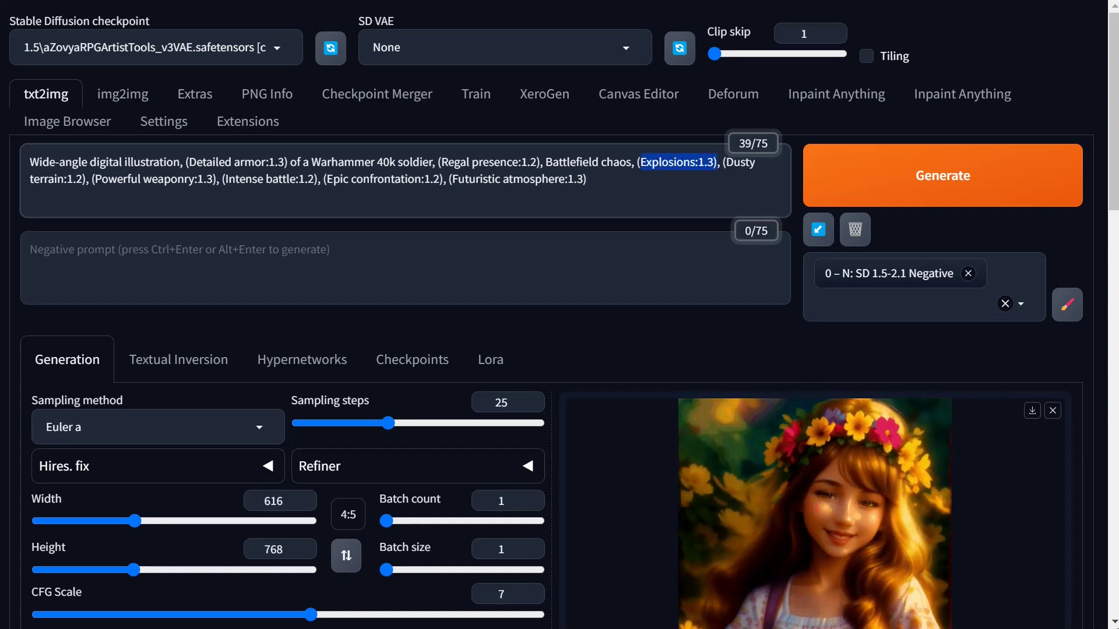
key("BackSpace")
key("BackSpace")
key("Delete")
key("BackSpace")
key("BackSpace")
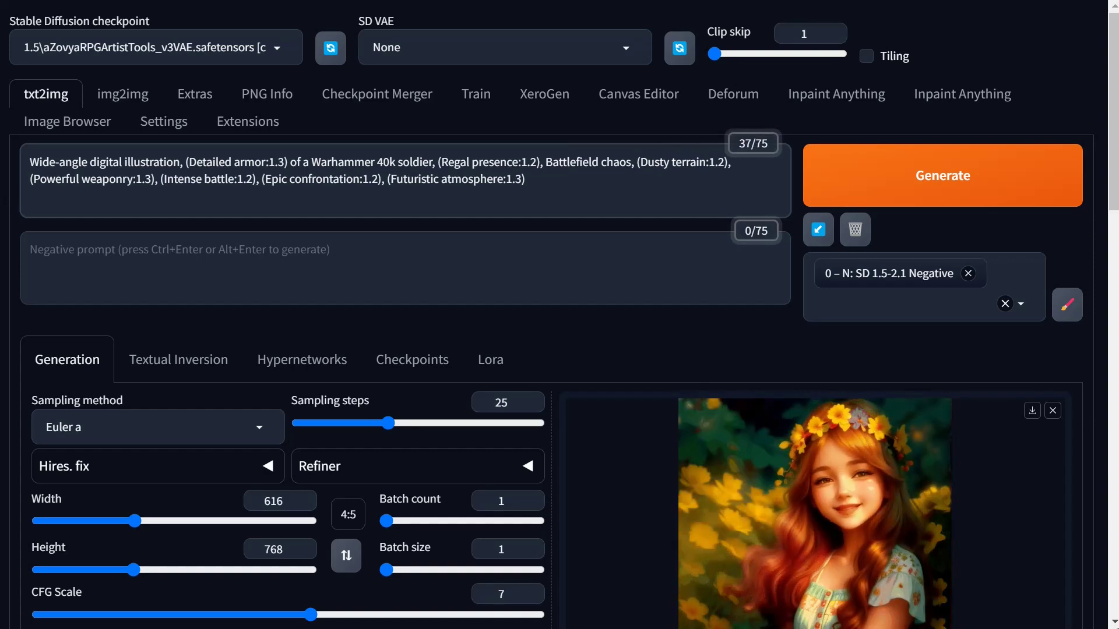
left_click_drag(384, 179, 161, 179)
key("BackSpace")
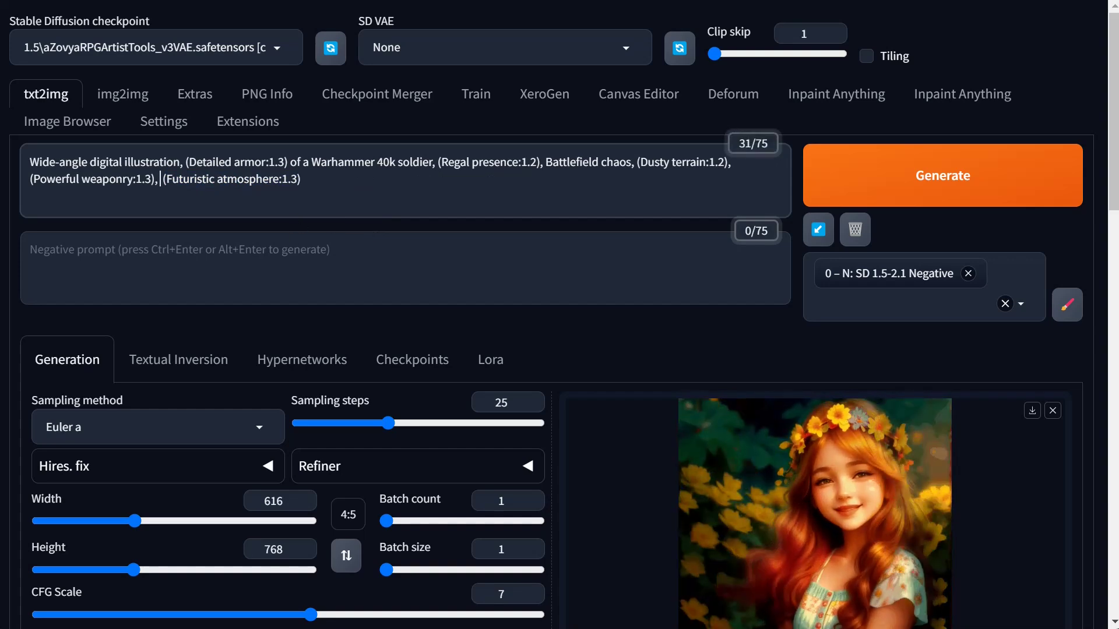
Switch the image to landscape with a 16:9 aspect ratio and set its size to 640 x 360
scroll(434, 475, "down", 1)
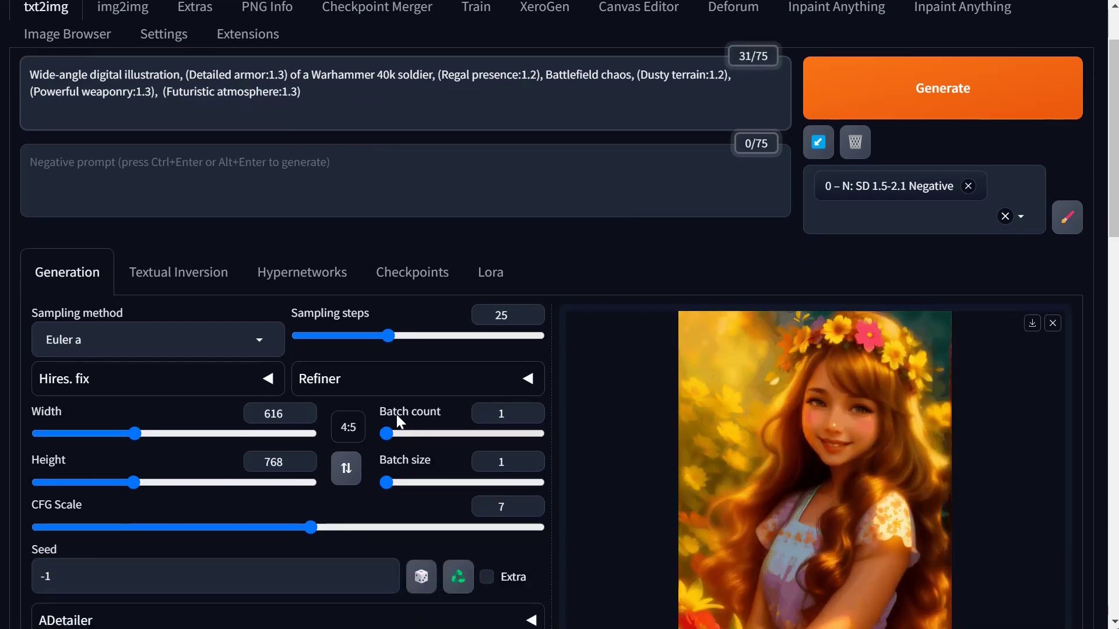
left_click(349, 473)
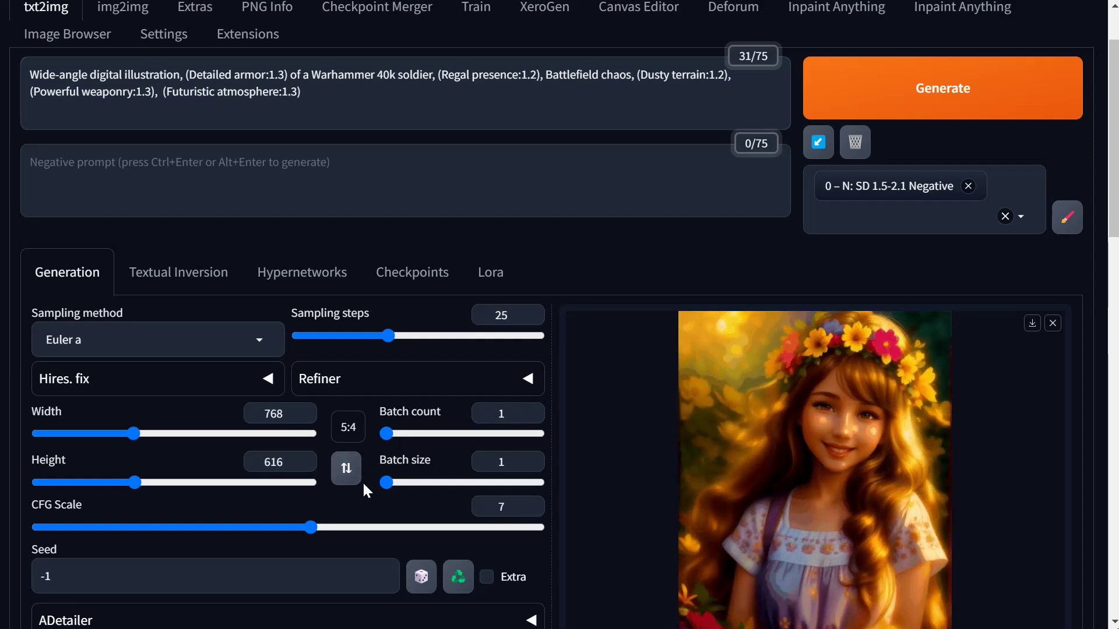
left_click(349, 428)
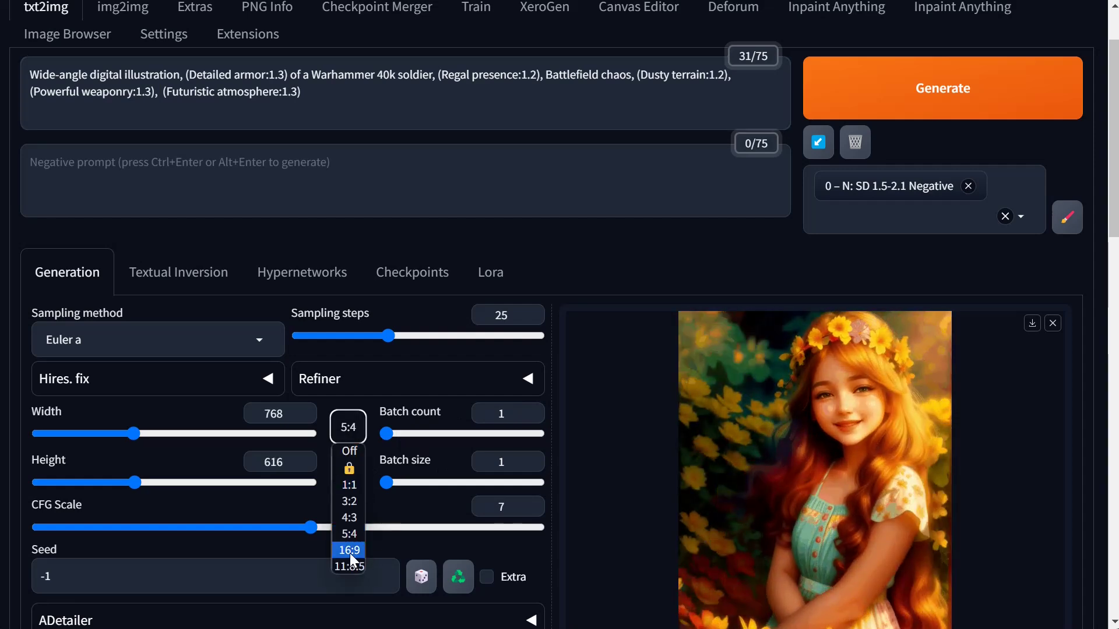
left_click(349, 549)
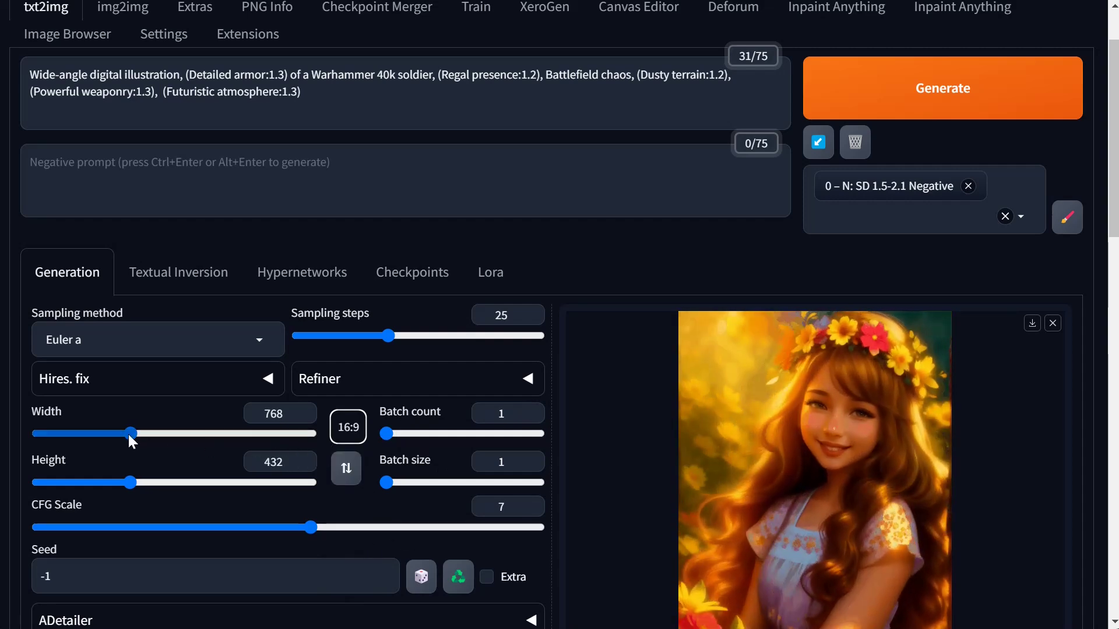
left_click_drag(129, 433, 113, 434)
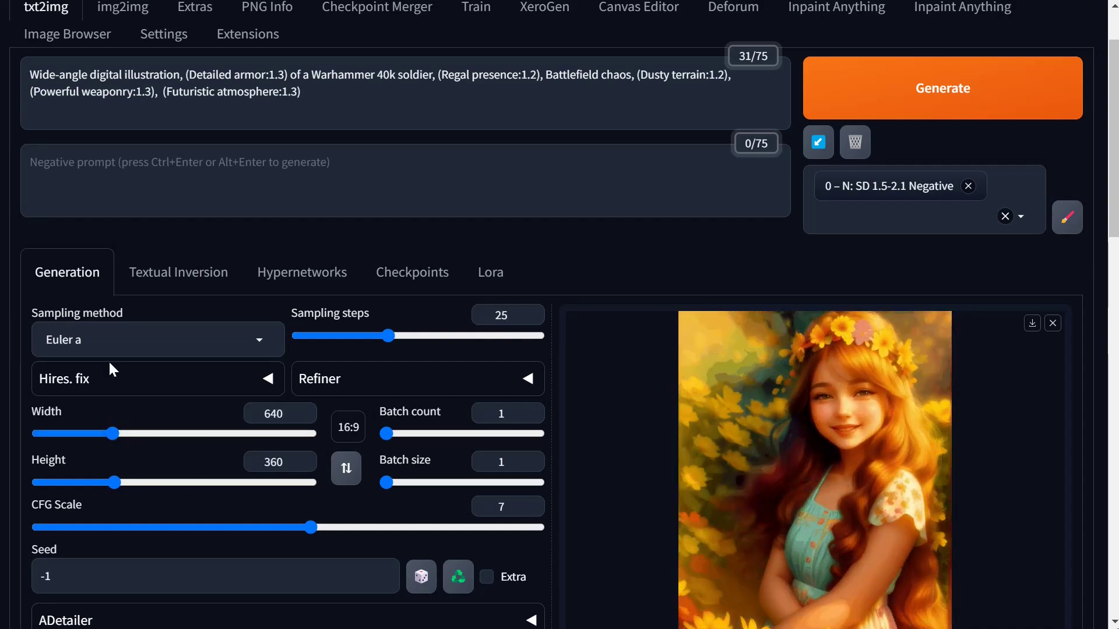
Set the sampling steps to 20 and generate a still test image of the Warhammer soldier
left_click_drag(390, 337, 368, 337)
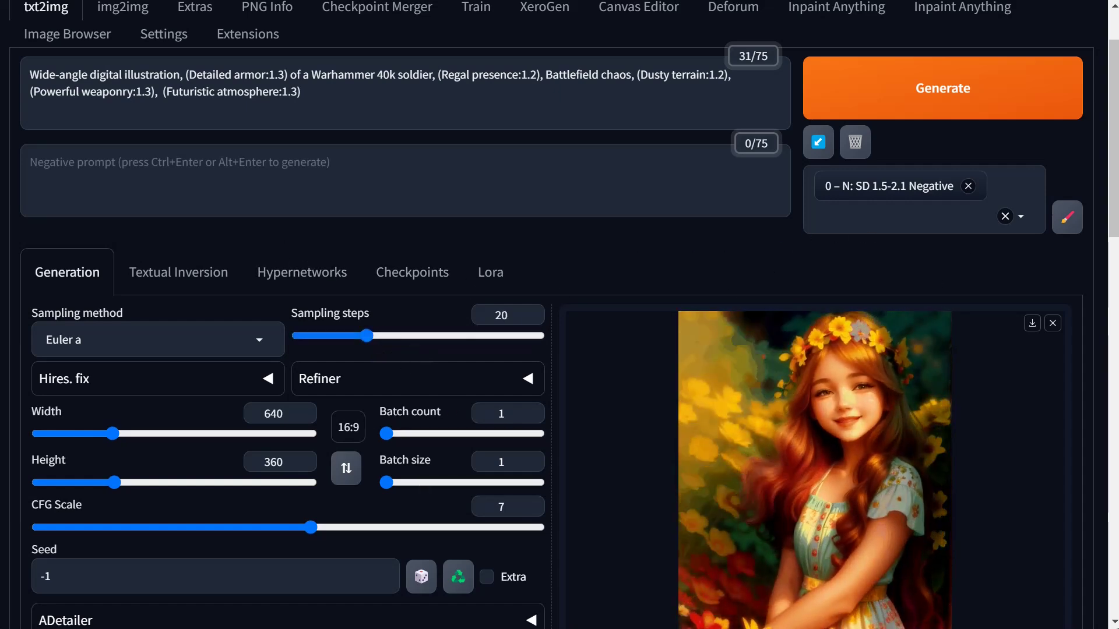
scroll(289, 492, "up", 2)
scroll(326, 478, "down", 6)
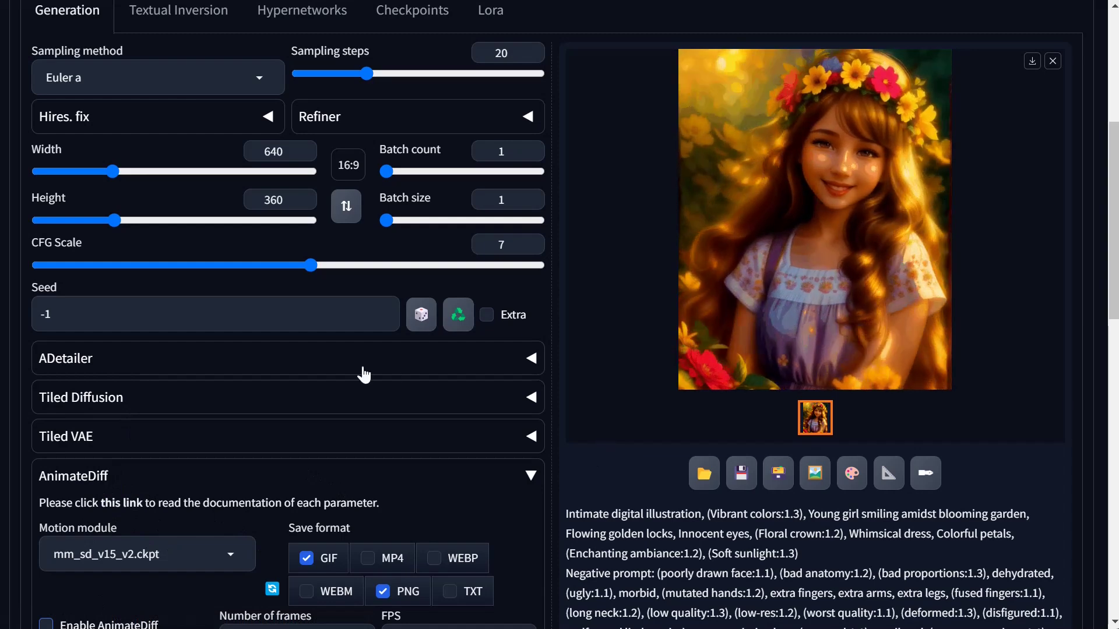
scroll(902, 251, "up", 6)
left_click(939, 189)
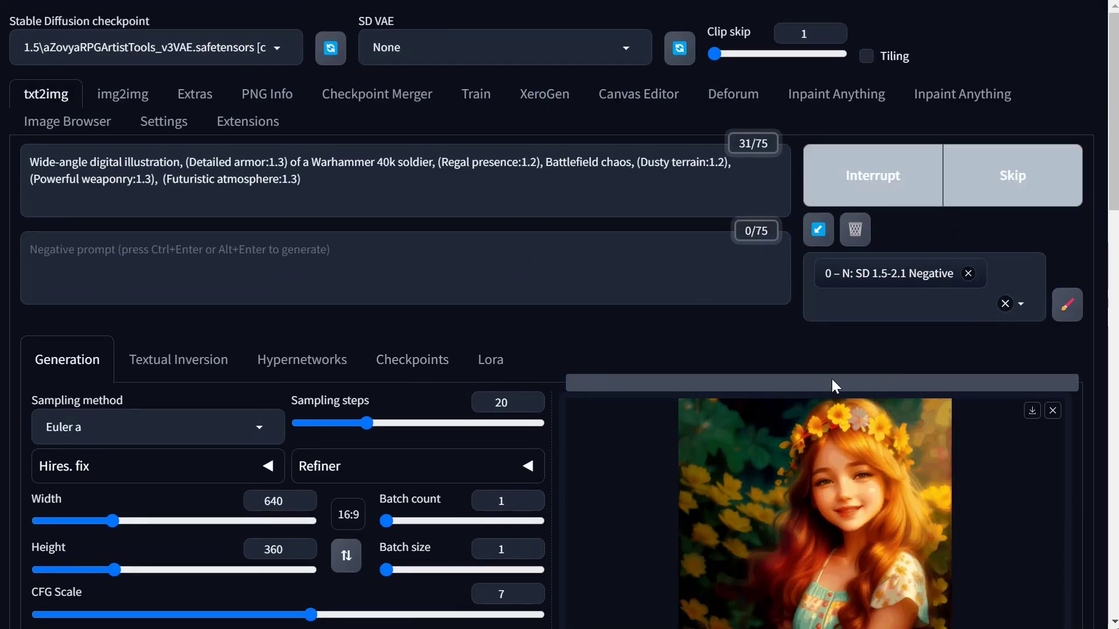
Check the generated soldier image, set the batch count to 4 and generate again
scroll(832, 380, "down", 1)
scroll(831, 379, "down", 3)
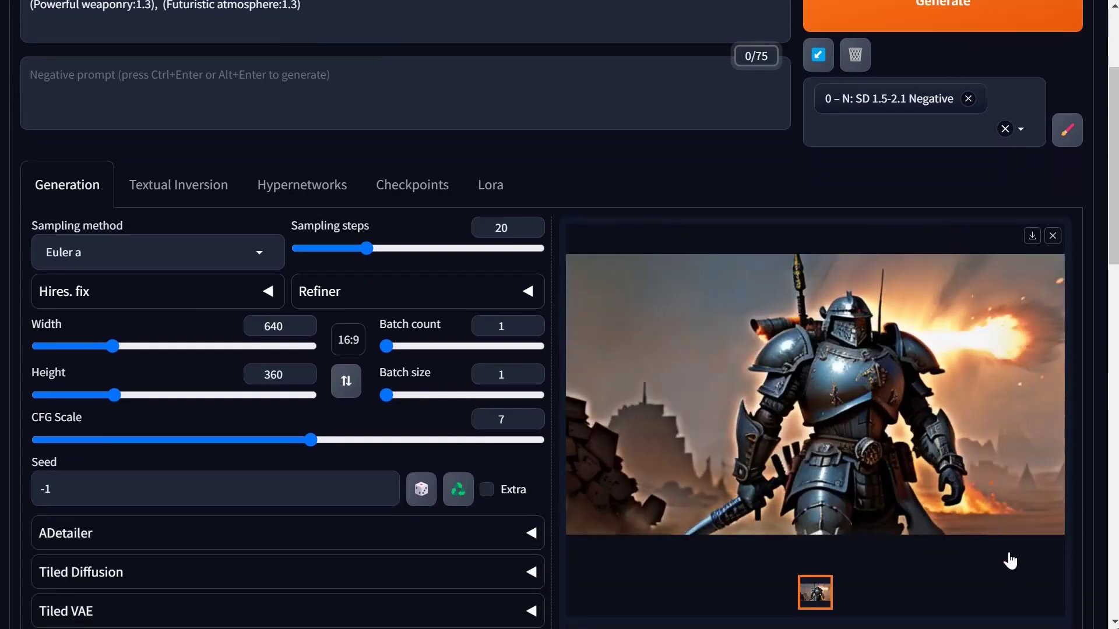
left_click_drag(408, 347, 396, 348)
left_click(916, 23)
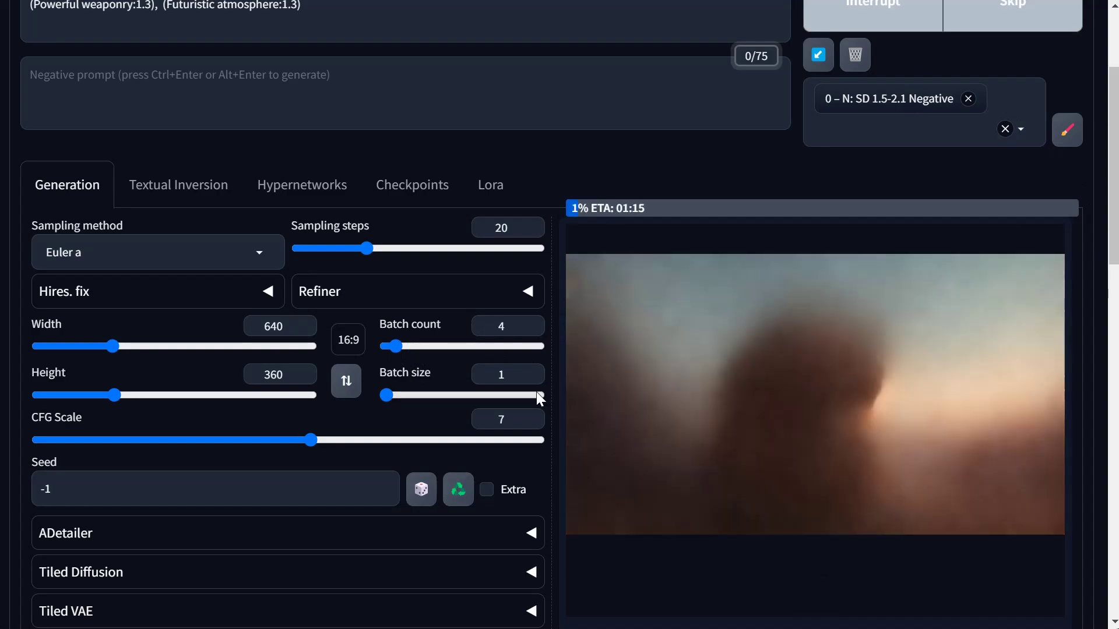
scroll(536, 392, "up", 3)
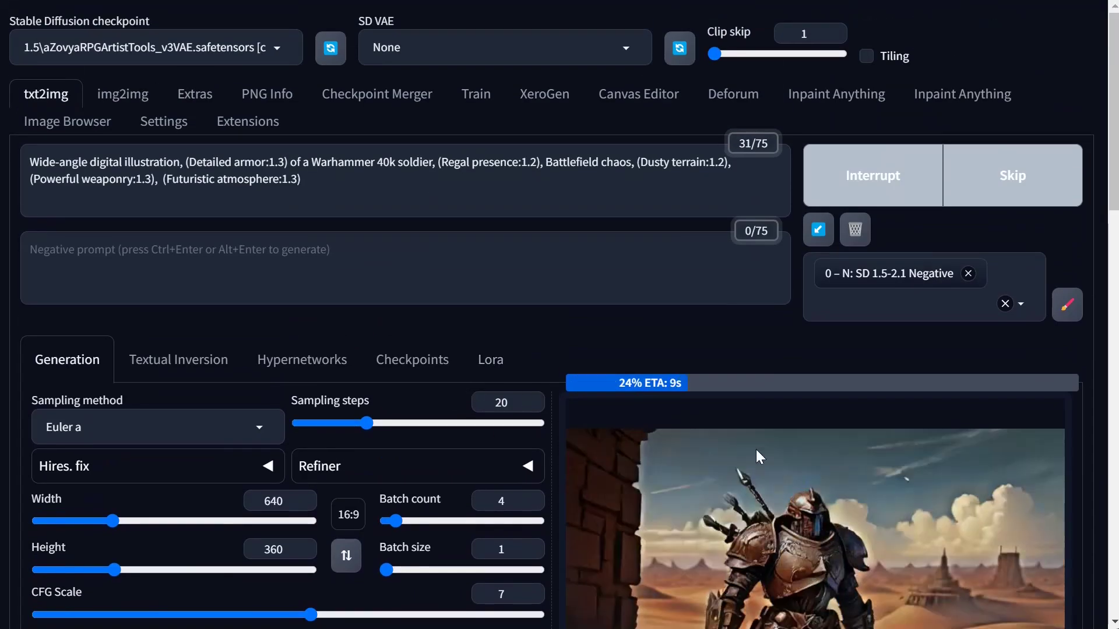
Examine the four generated soldier images and select the fourth one, with the golden armor and burning battlefield
scroll(757, 449, "down", 3)
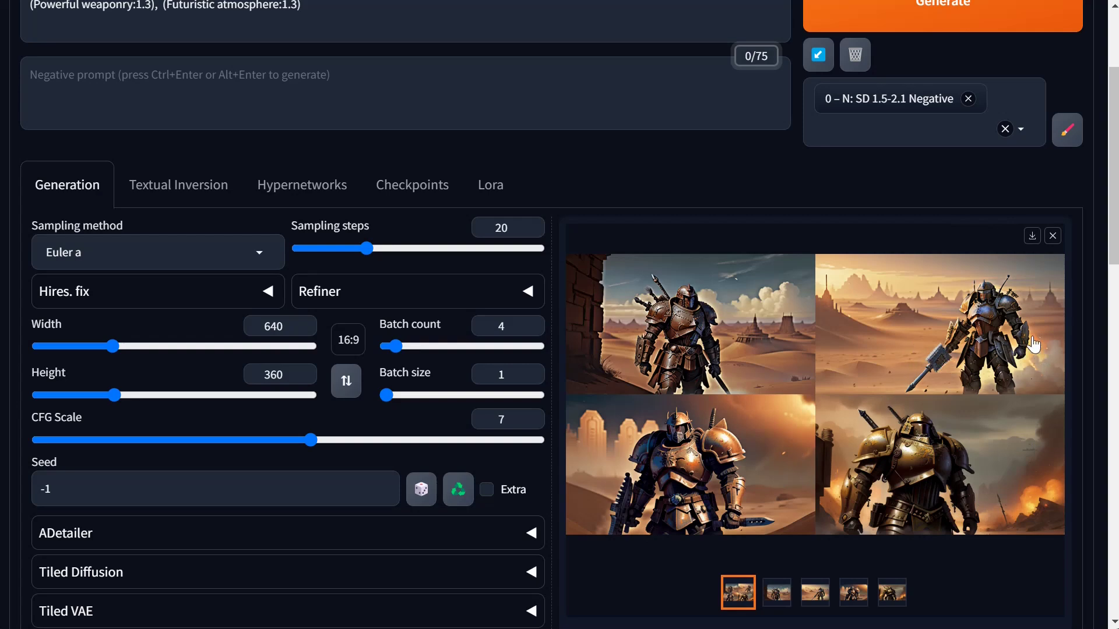
left_click(944, 487)
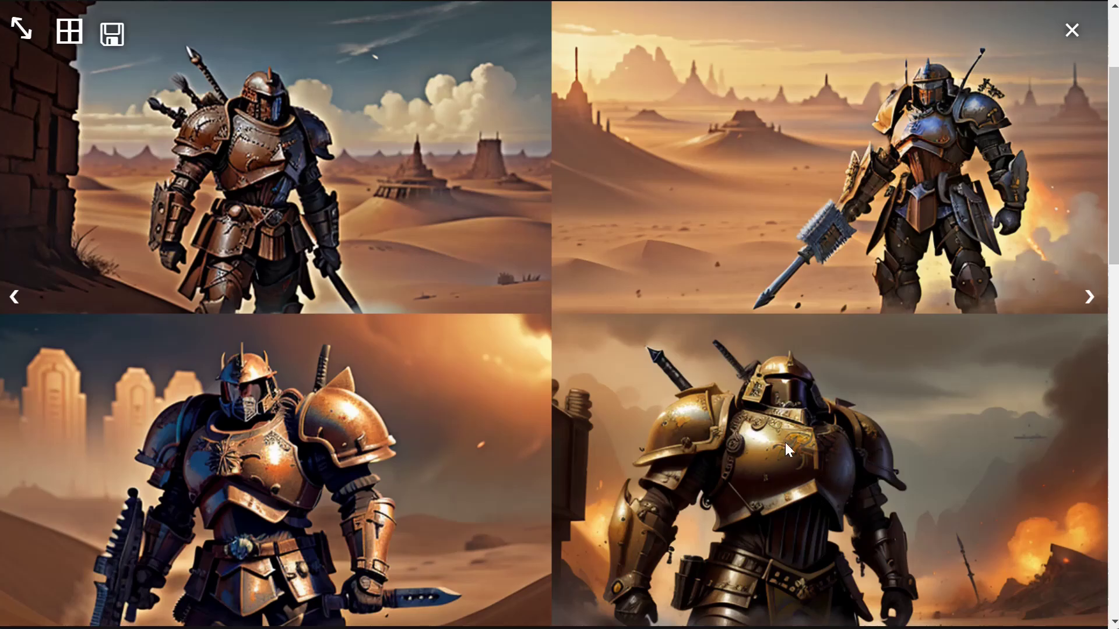
left_click(856, 443)
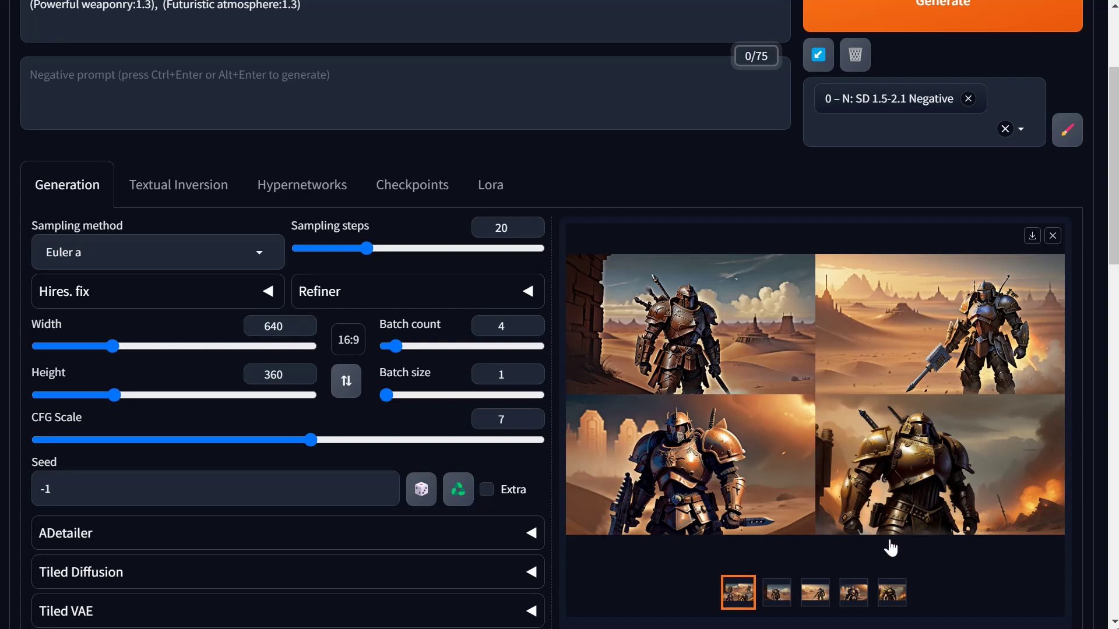
left_click(892, 593)
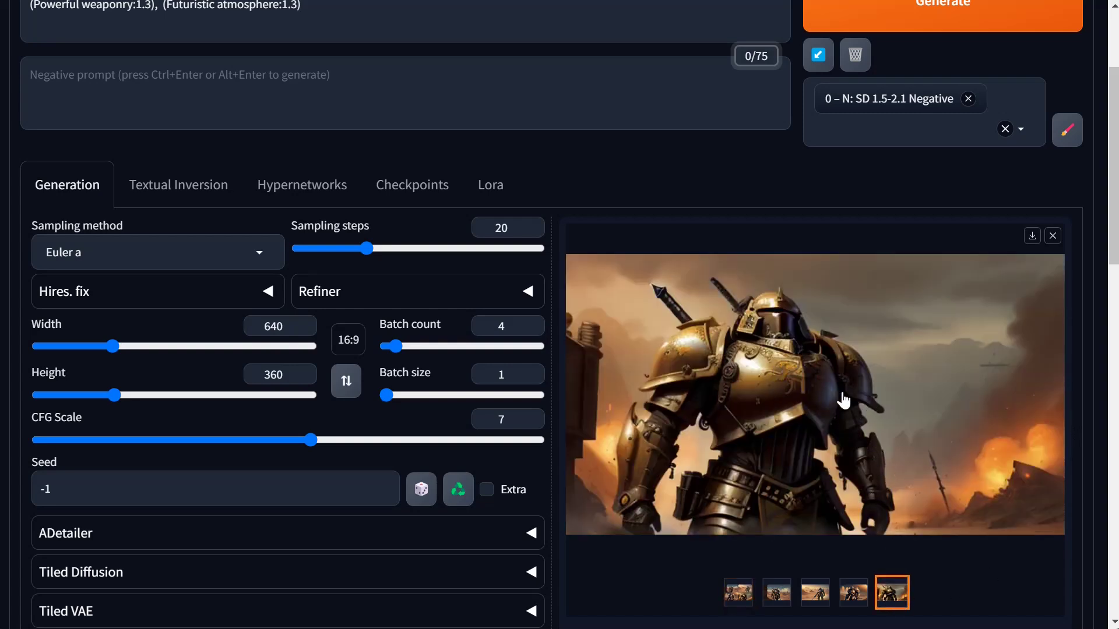
Collapse the AnimateDiff settings and load the selected soldier image into ControlNet Unit 0
scroll(843, 401, "down", 10)
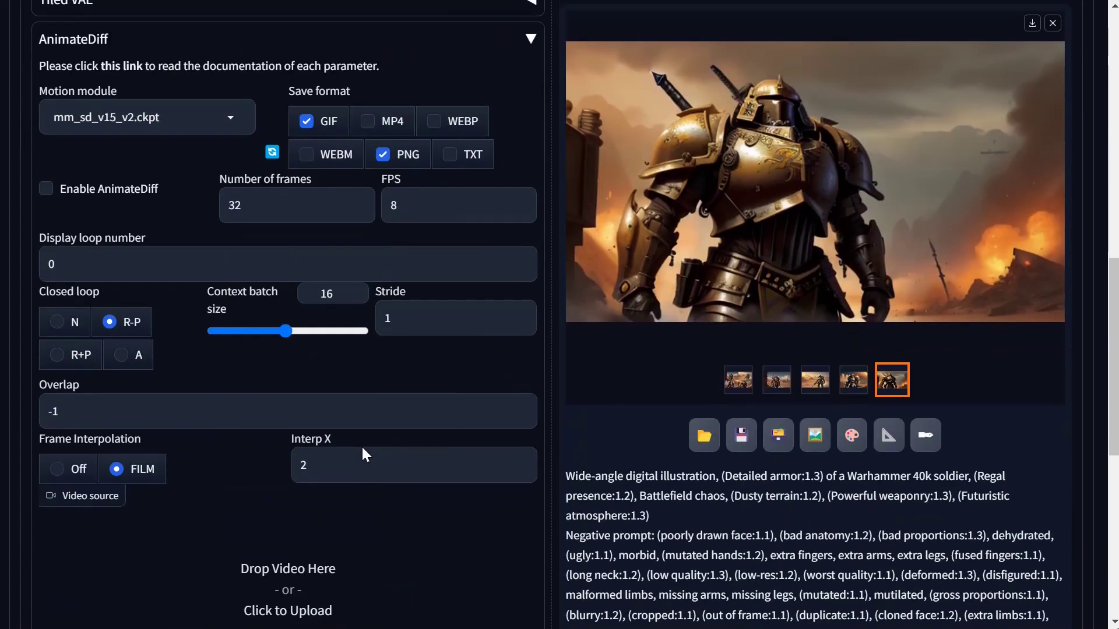
scroll(96, 227, "up", 3)
left_click(88, 216)
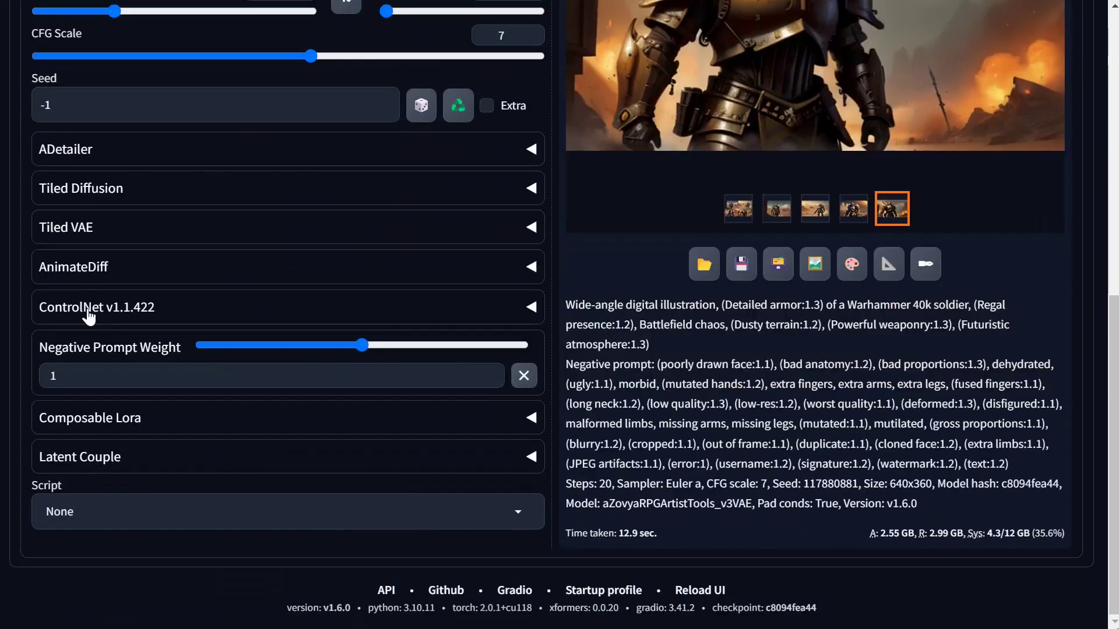
left_click(89, 308)
scroll(507, 407, "down", 1)
mouse_move(760, 214)
left_mouse_down()
mouse_move(326, 505)
mouse_move(337, 498)
left_mouse_up()
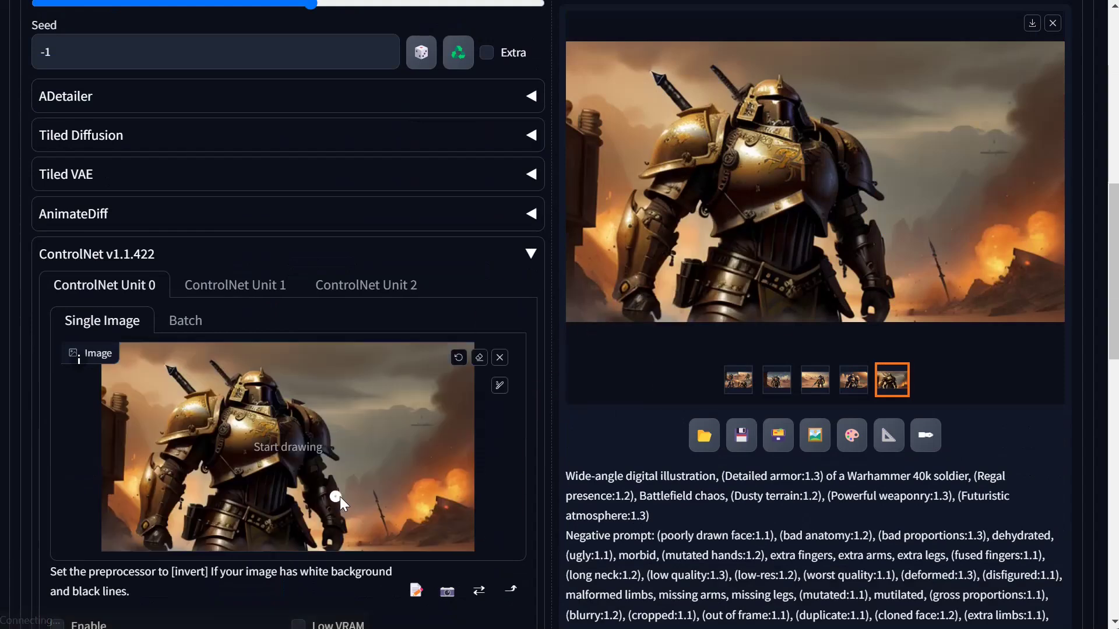
Enable ControlNet Unit 0 and turn on Pixel Perfect for it
scroll(502, 501, "down", 2)
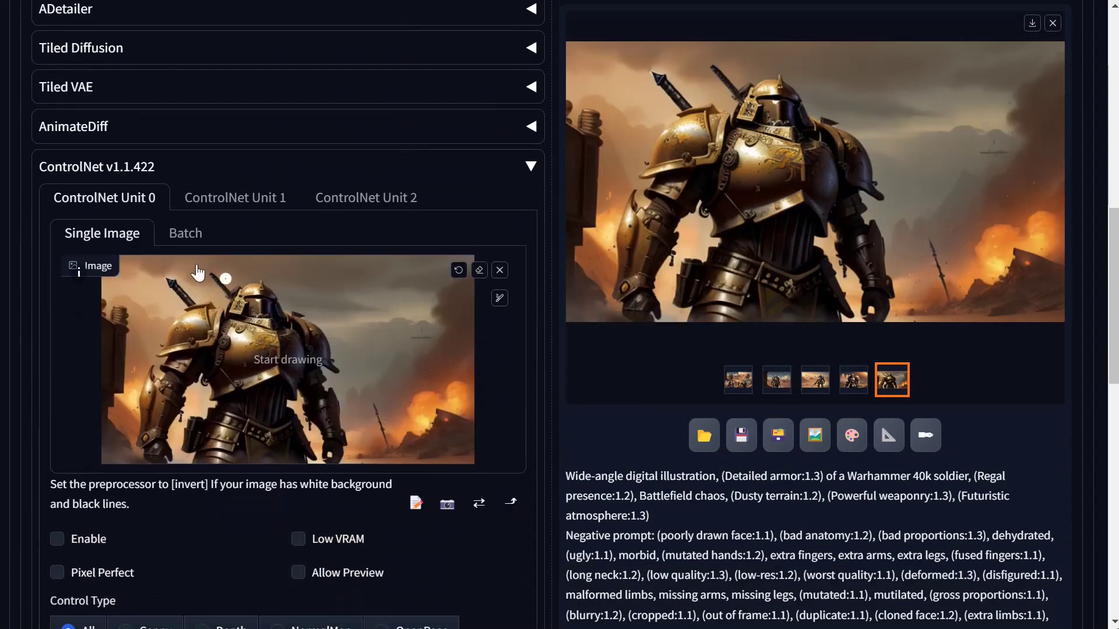
left_click(87, 540)
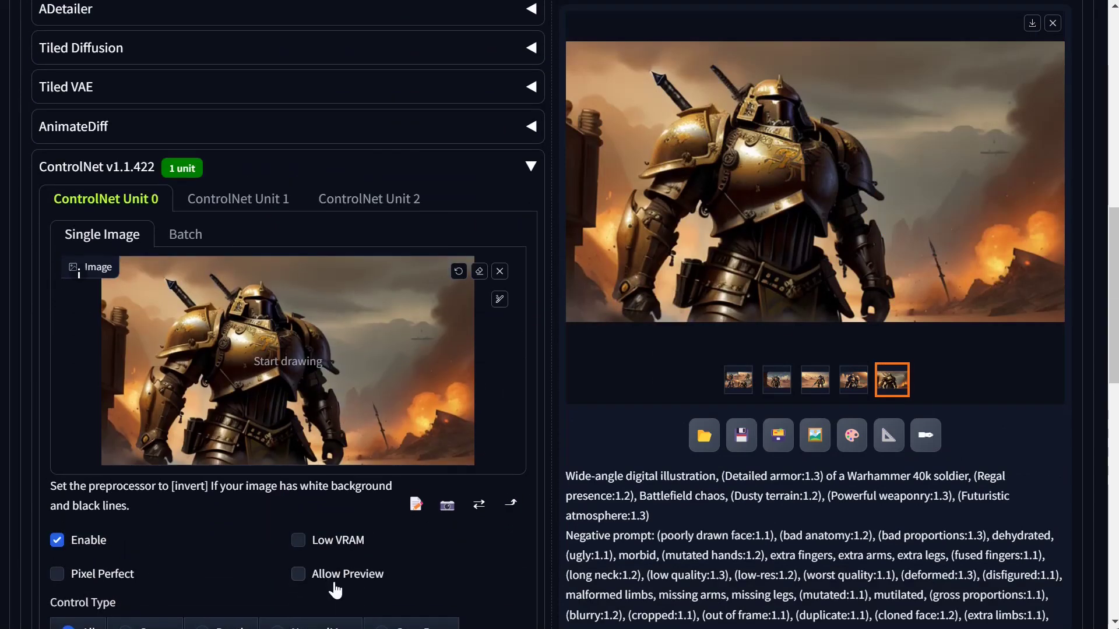
left_click(100, 577)
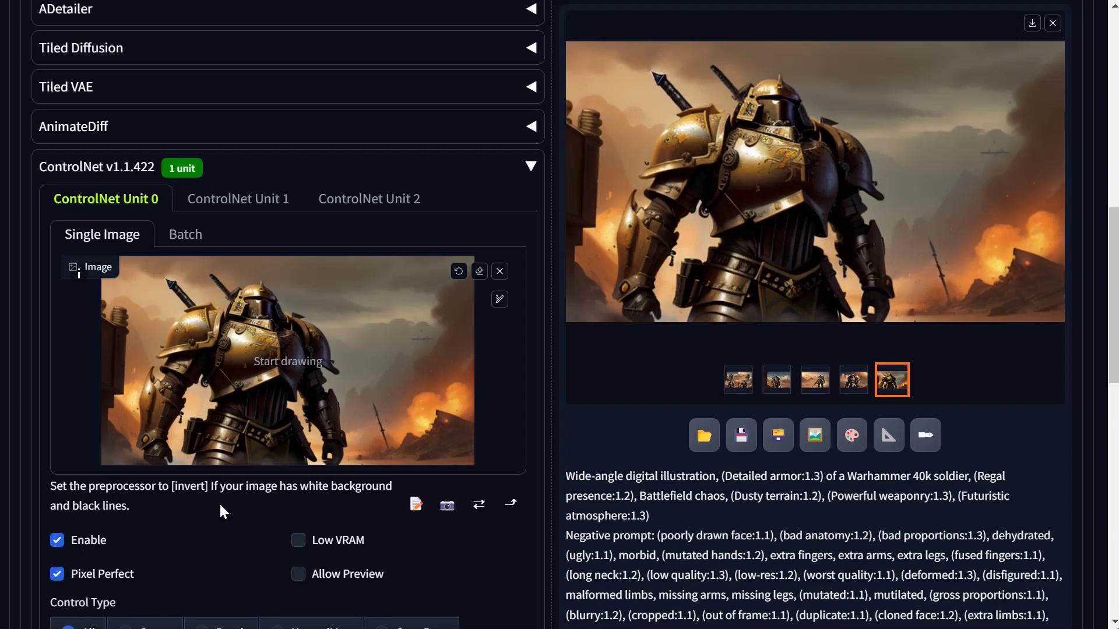
Set the ControlNet control type to Canny, allow the preview and run the canny preprocessor on the soldier image
scroll(218, 502, "down", 5)
scroll(219, 502, "up", 1)
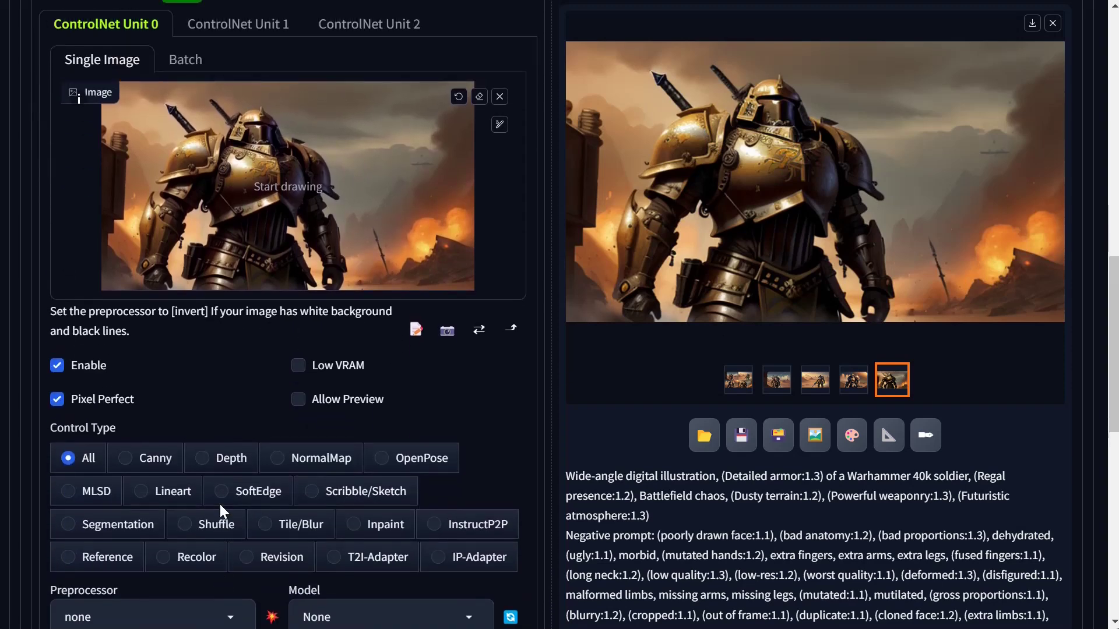
left_click(163, 470)
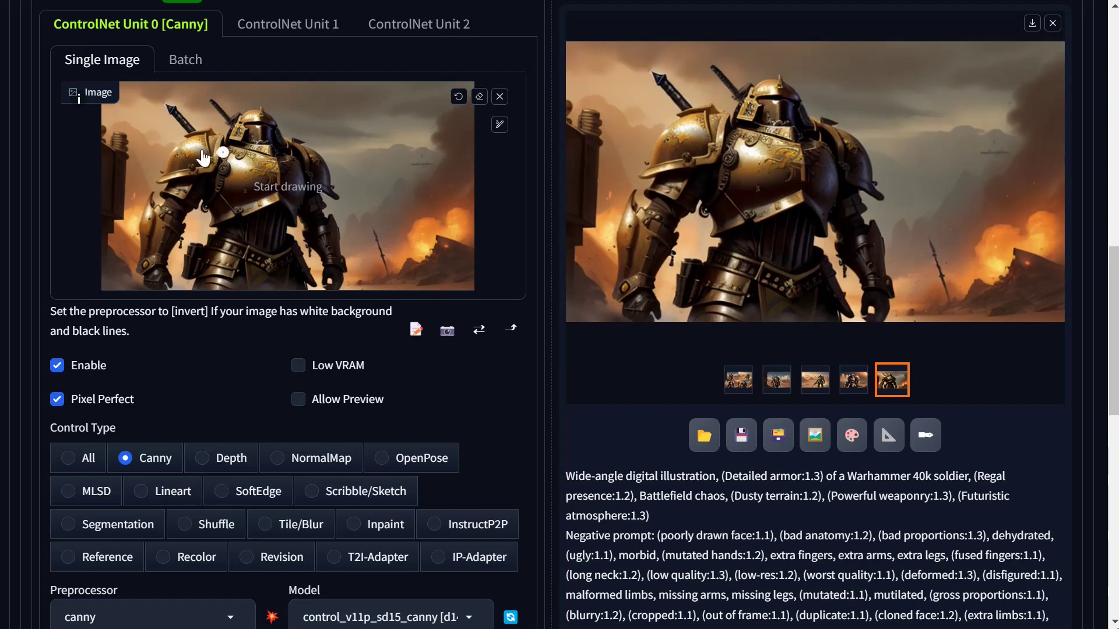
left_click(331, 402)
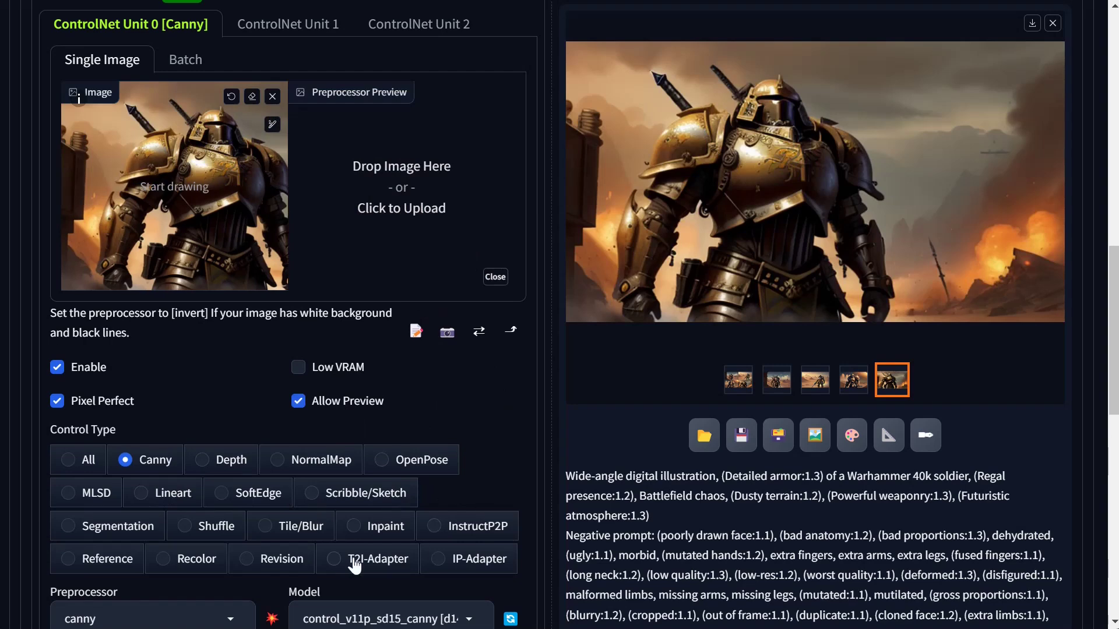
left_click(272, 619)
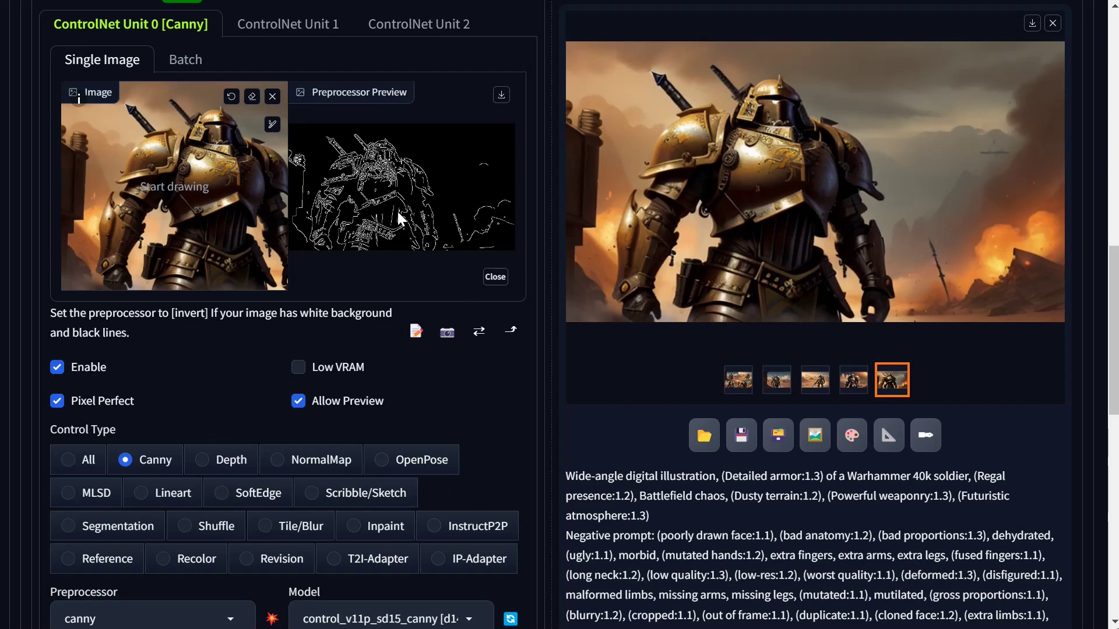
Expand the AnimateDiff settings and enable AnimateDiff
scroll(446, 383, "up", 6)
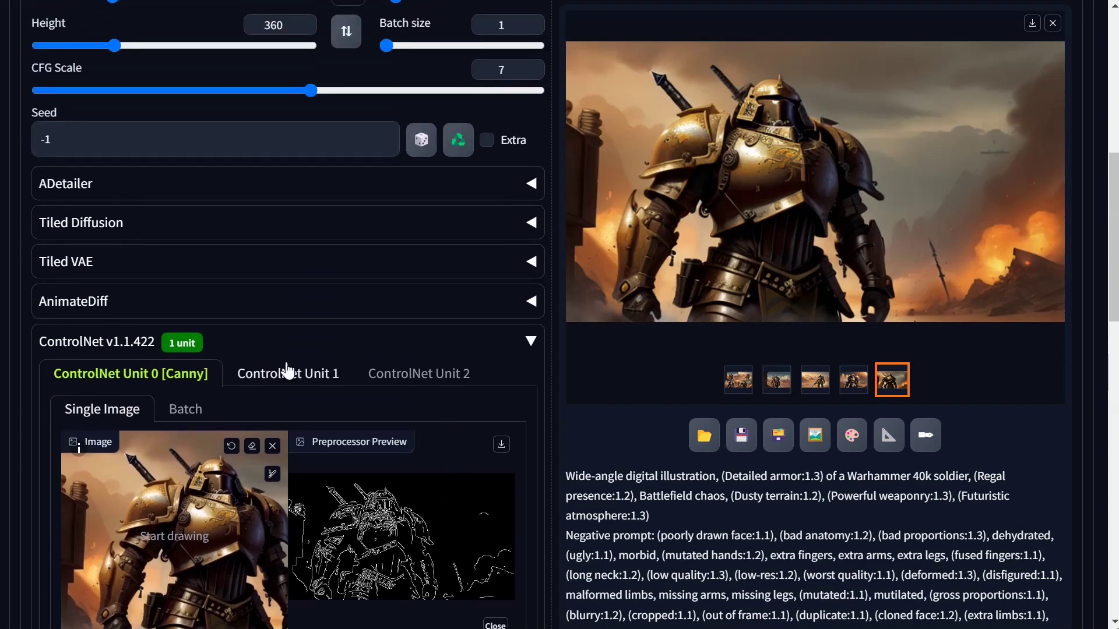
left_click(91, 309)
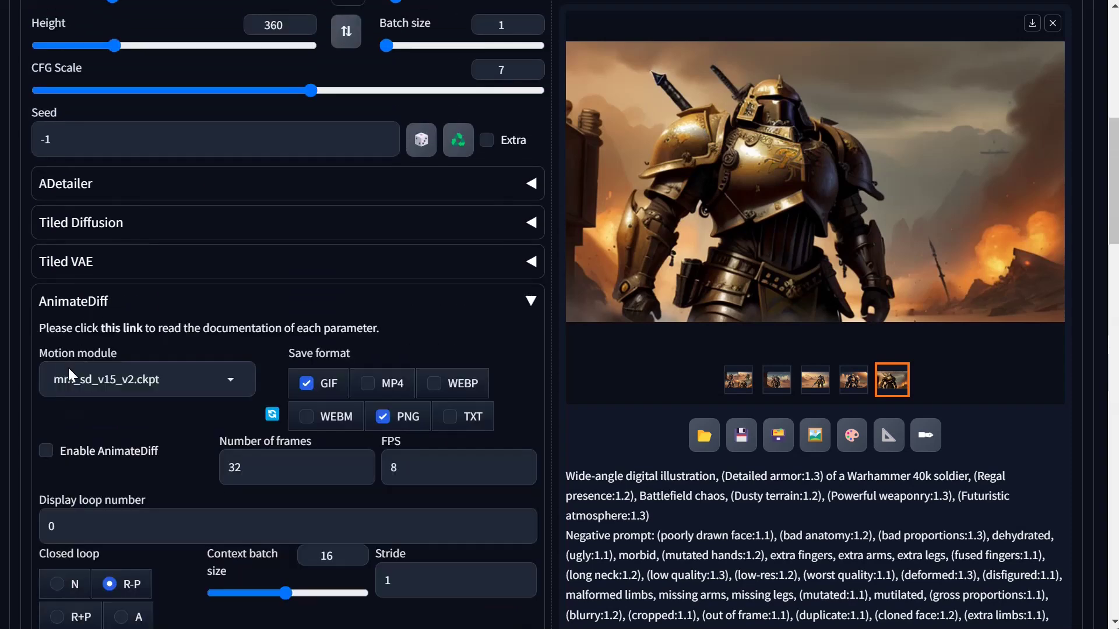
left_click(47, 452)
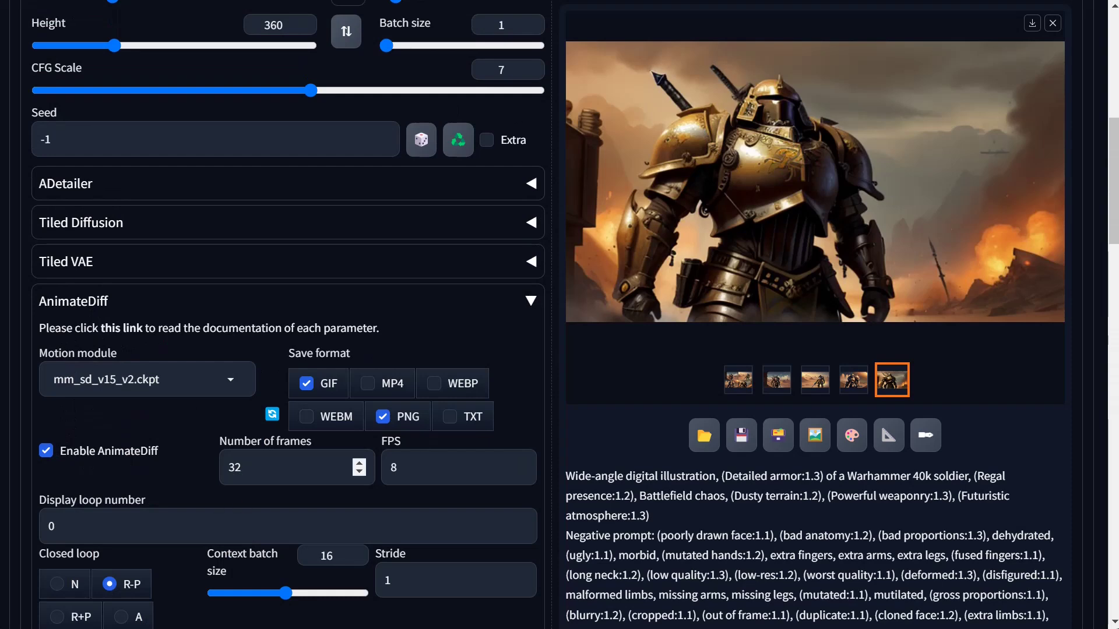
Review the Canny unit's settings and lower its control weight to 0.25
scroll(315, 531, "down", 15)
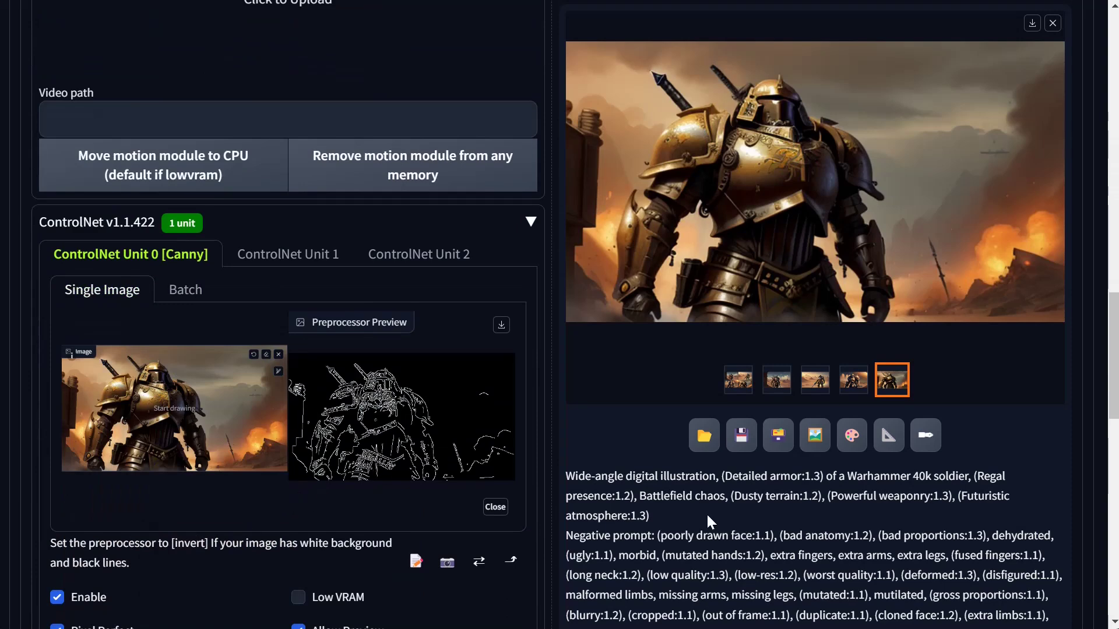
scroll(302, 456, "down", 5)
scroll(302, 456, "down", 3)
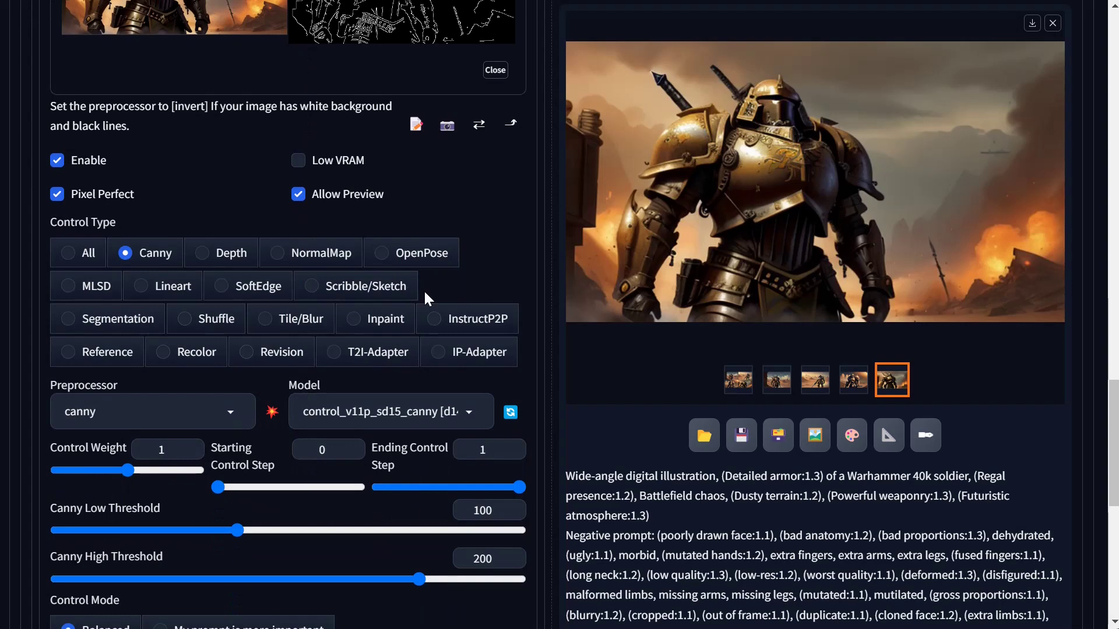
scroll(424, 288, "up", 3)
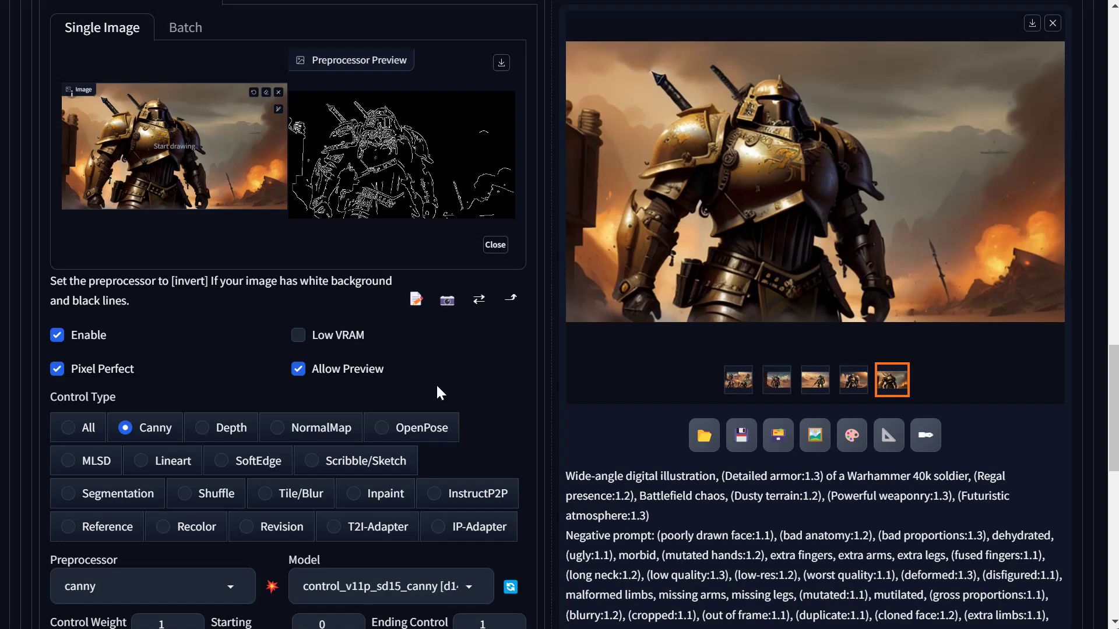
scroll(501, 342, "down", 7)
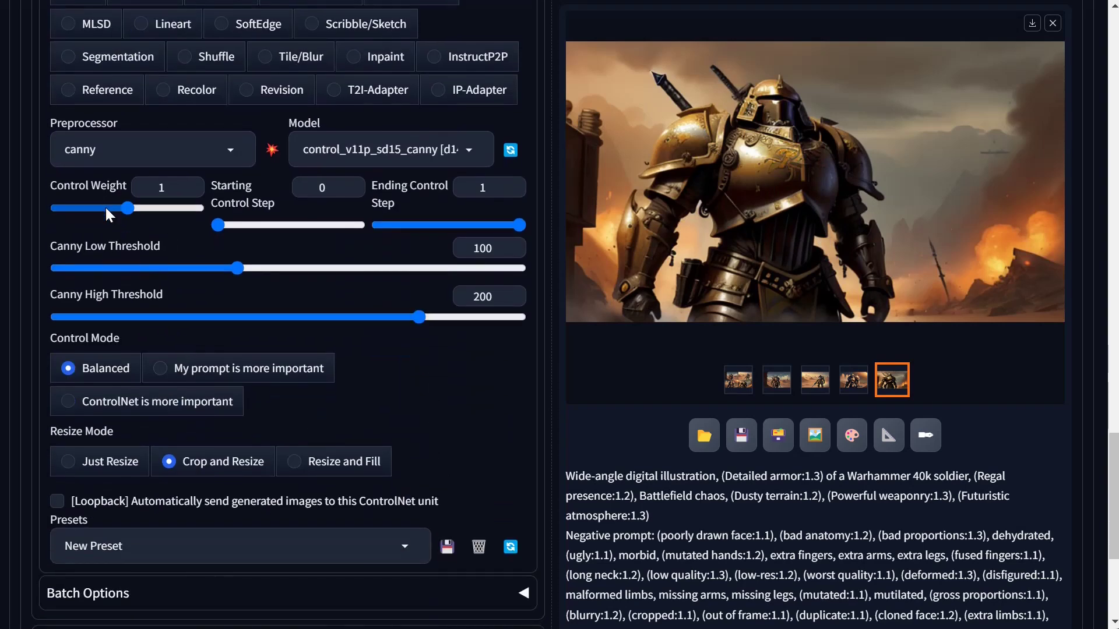
left_click_drag(66, 211, 74, 211)
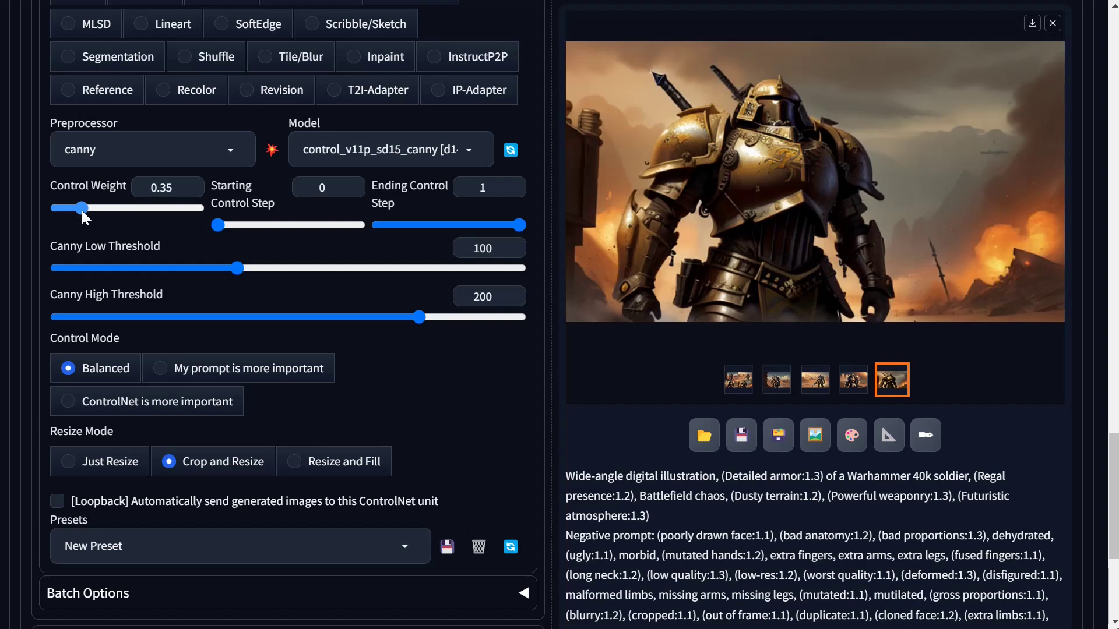
mouse_move(82, 211)
left_mouse_down()
mouse_move(60, 212)
mouse_move(78, 222)
left_mouse_up()
Generate the Warhammer soldier animations with AnimateDiff and ControlNet, and reduce the batch count to 1
scroll(606, 455, "up", 5)
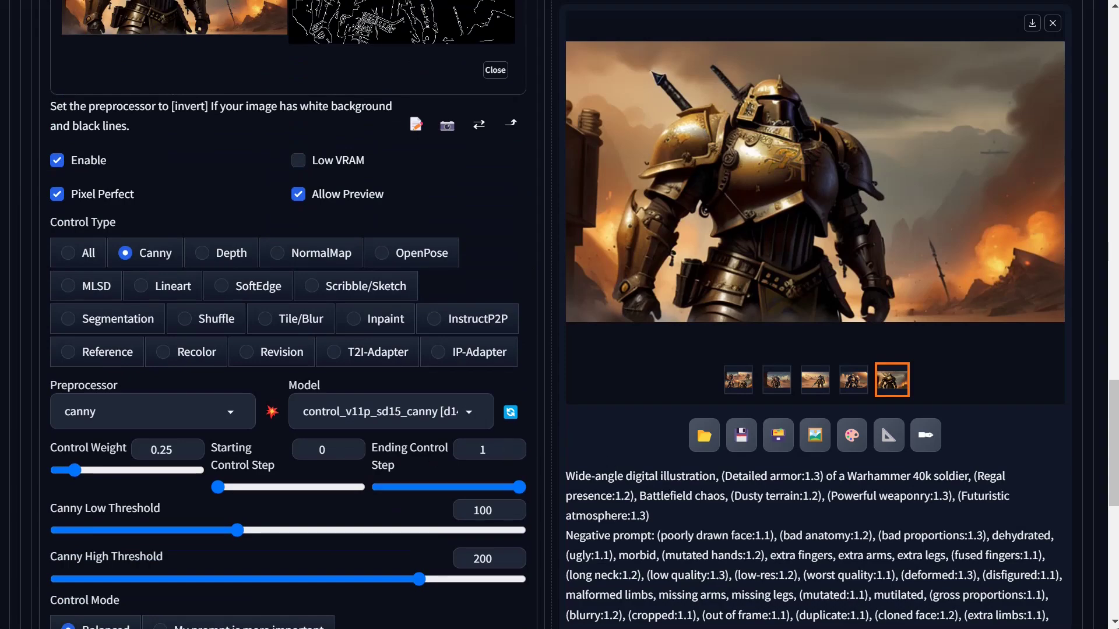
scroll(668, 497, "up", 20)
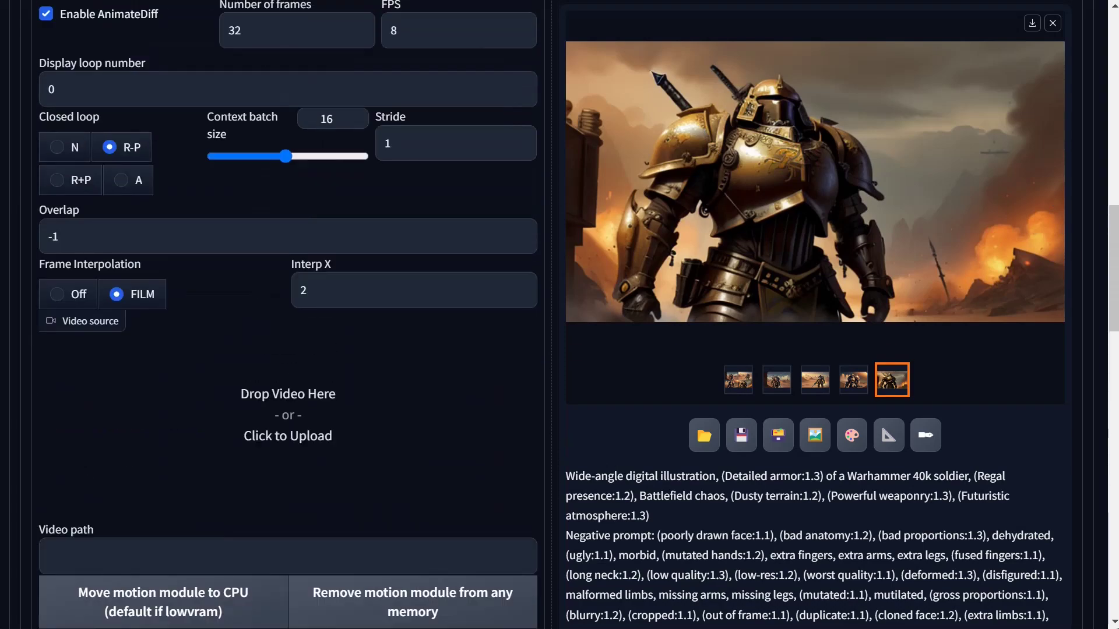
scroll(452, 359, "up", 15)
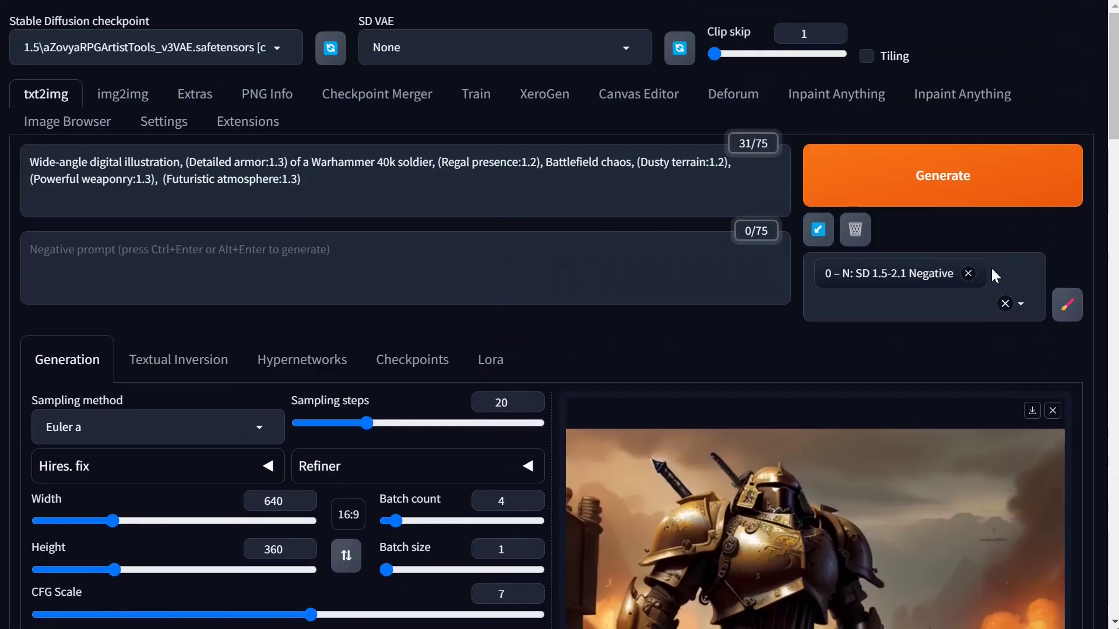
left_click(927, 181)
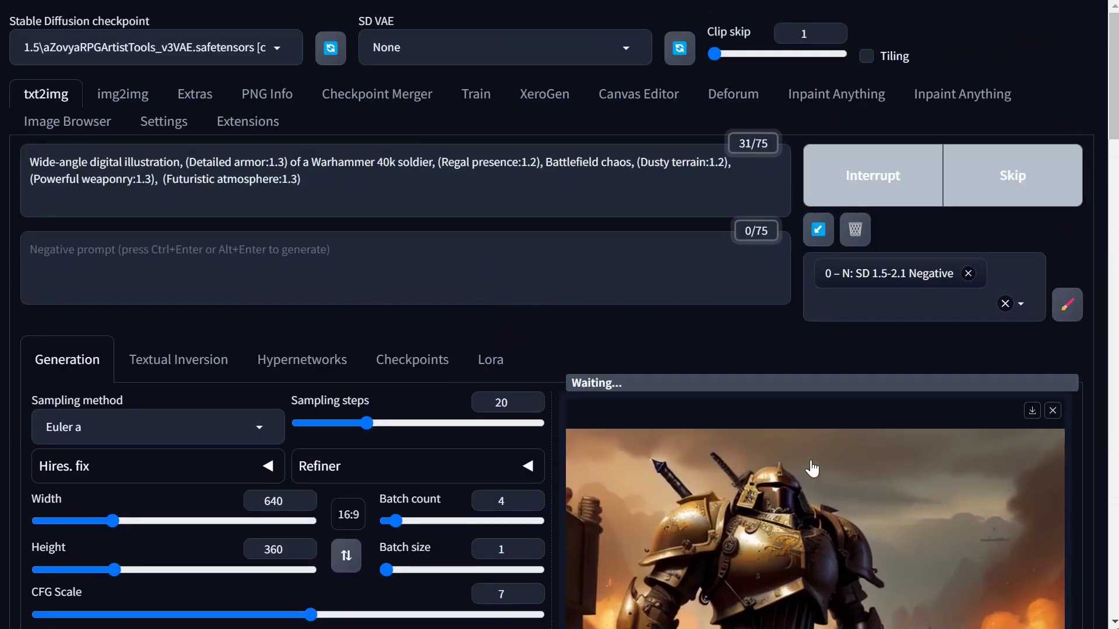
scroll(812, 469, "down", 3)
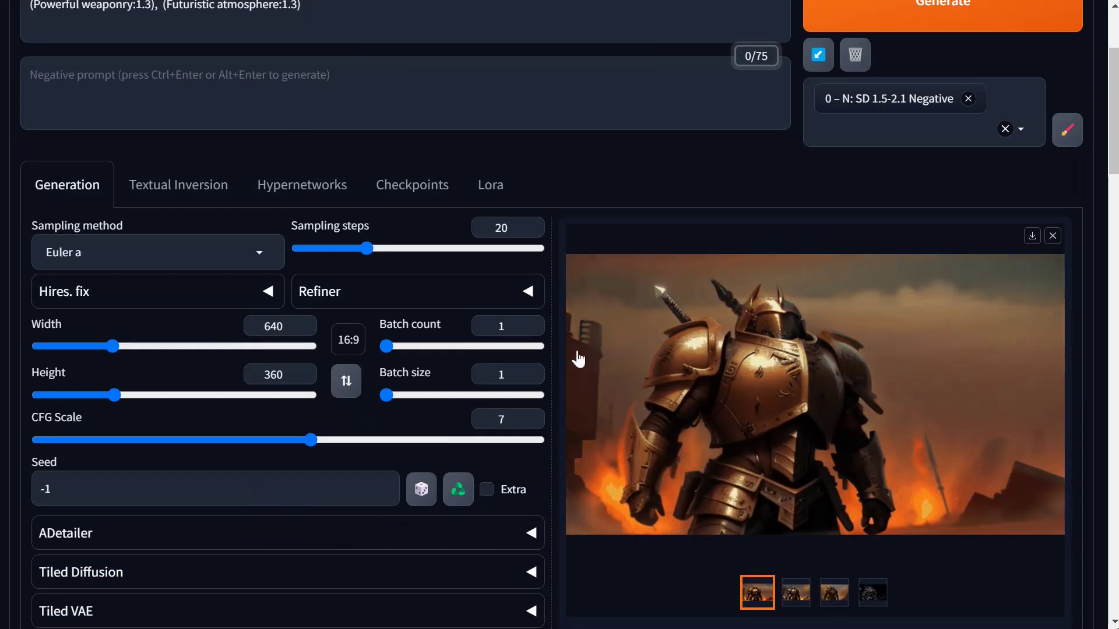
mouse_move(390, 343)
left_mouse_down()
mouse_move(404, 341)
mouse_move(380, 347)
left_mouse_up()
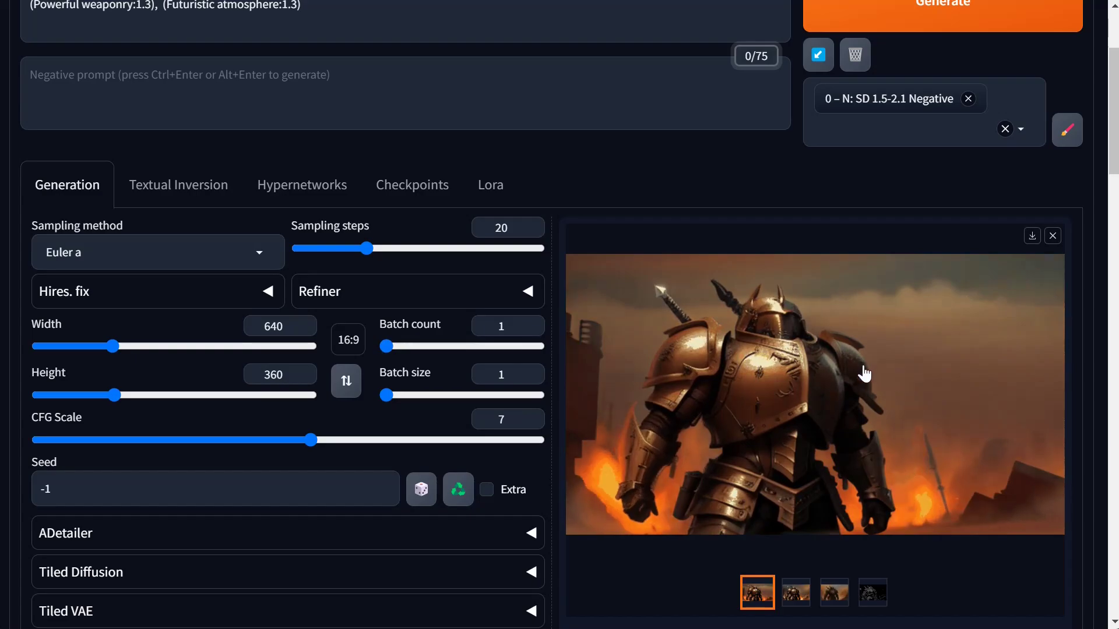
Compare the generated soldier animations in enlarged view, checking armor detail, background fire and sharpness, and review the AnimateDiff settings
left_click(889, 387)
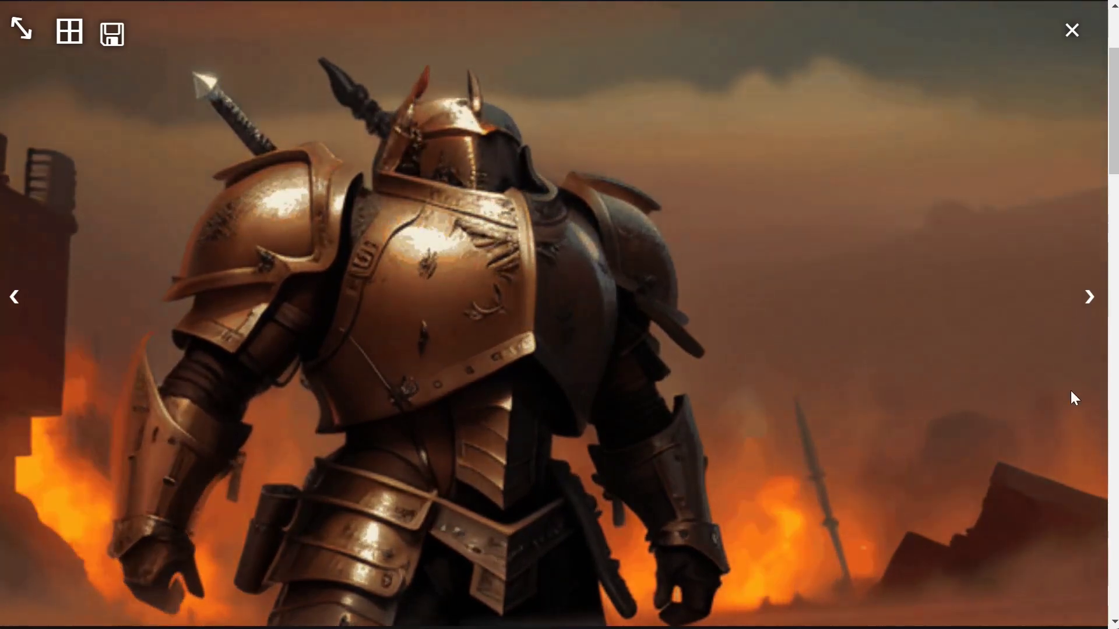
left_click(1089, 303)
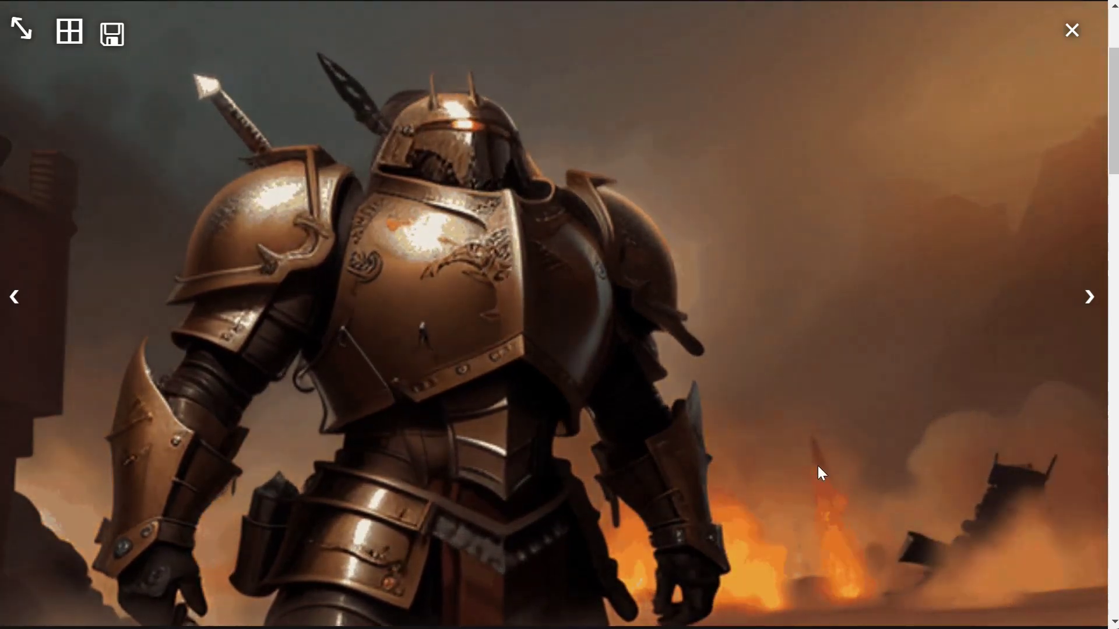
left_click(1048, 314)
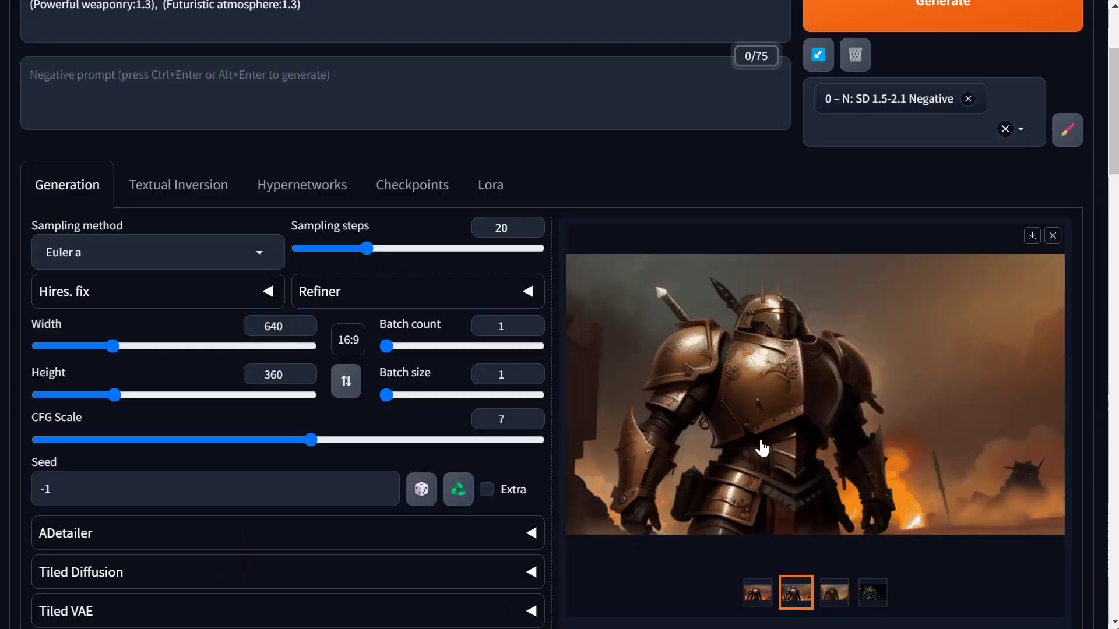
left_click(832, 606)
left_click(831, 449)
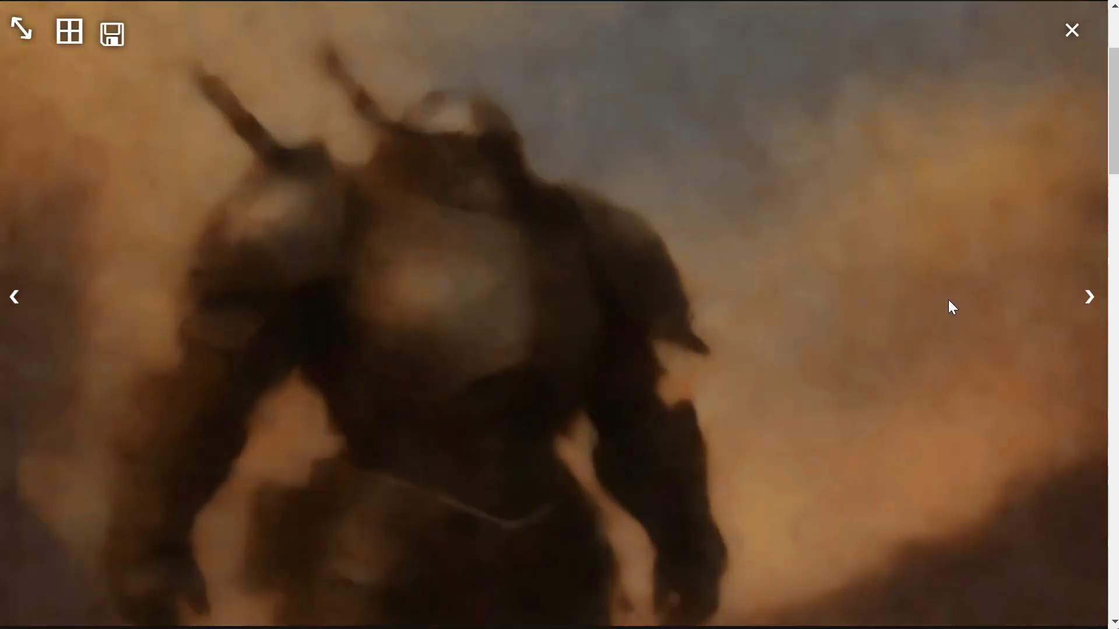
left_click(884, 300)
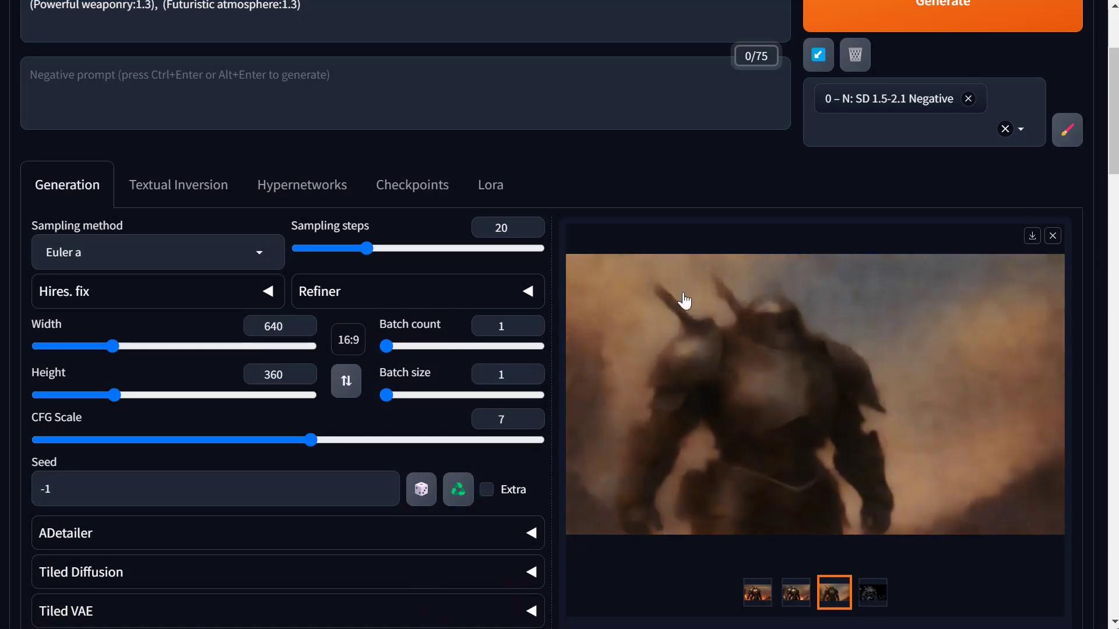
scroll(559, 335, "down", 8)
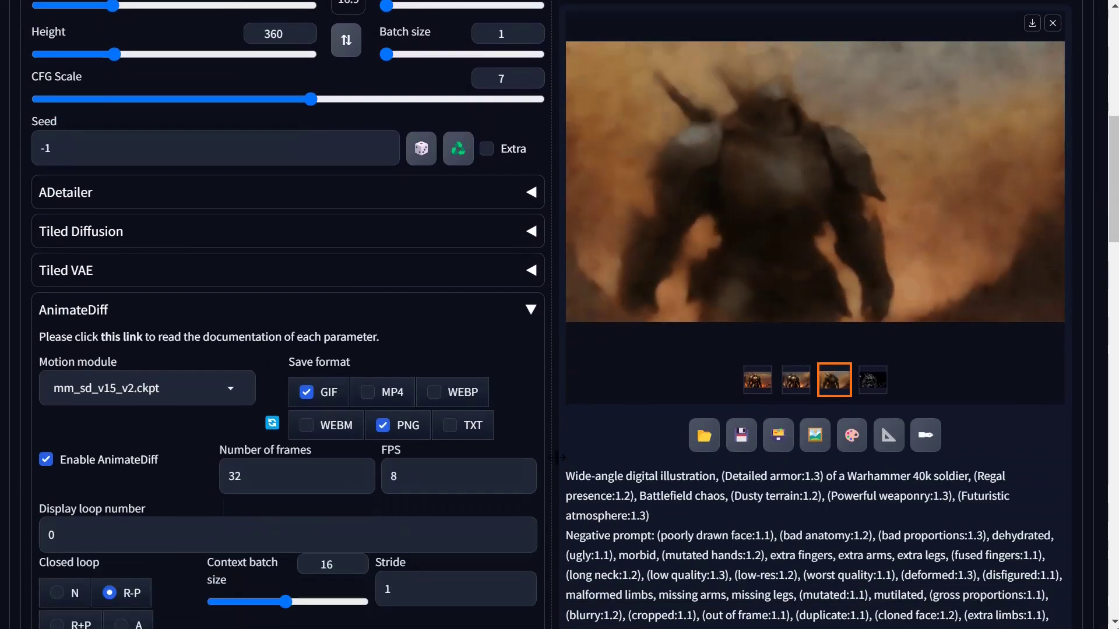
scroll(555, 452, "up", 8)
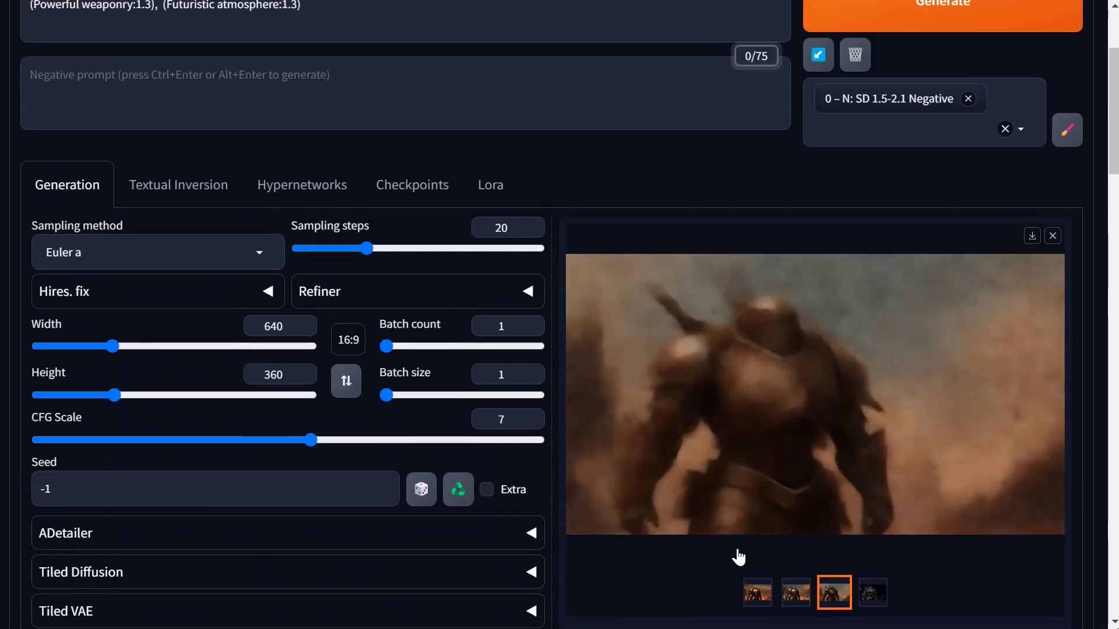
Select the first generated soldier animation and lower the Canny unit's control weight to 0.15
left_click(759, 594)
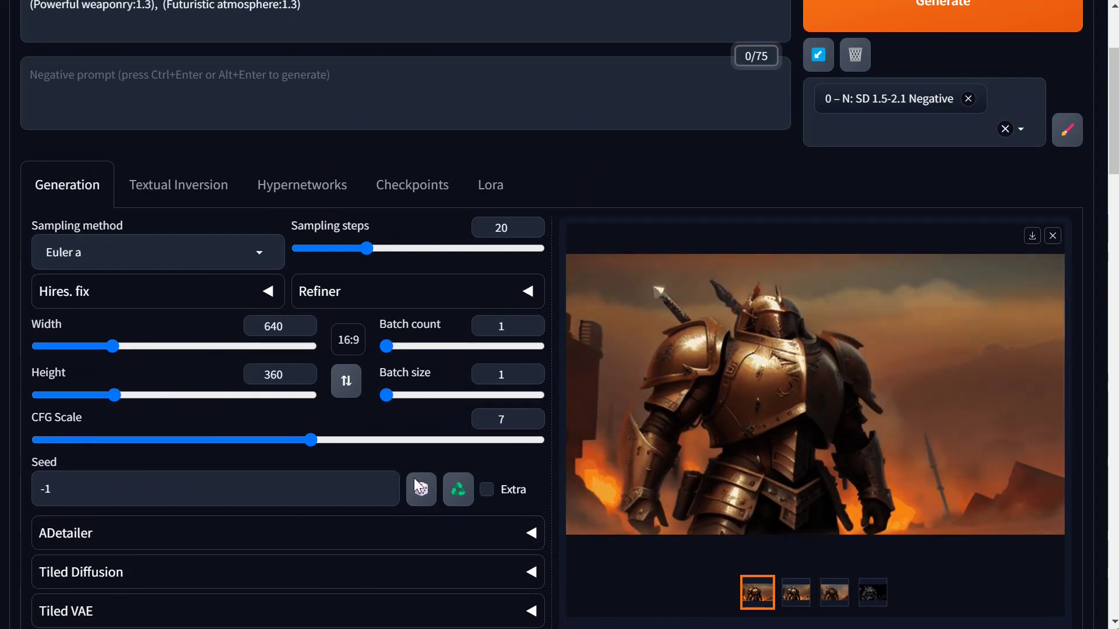
scroll(488, 476, "down", 7)
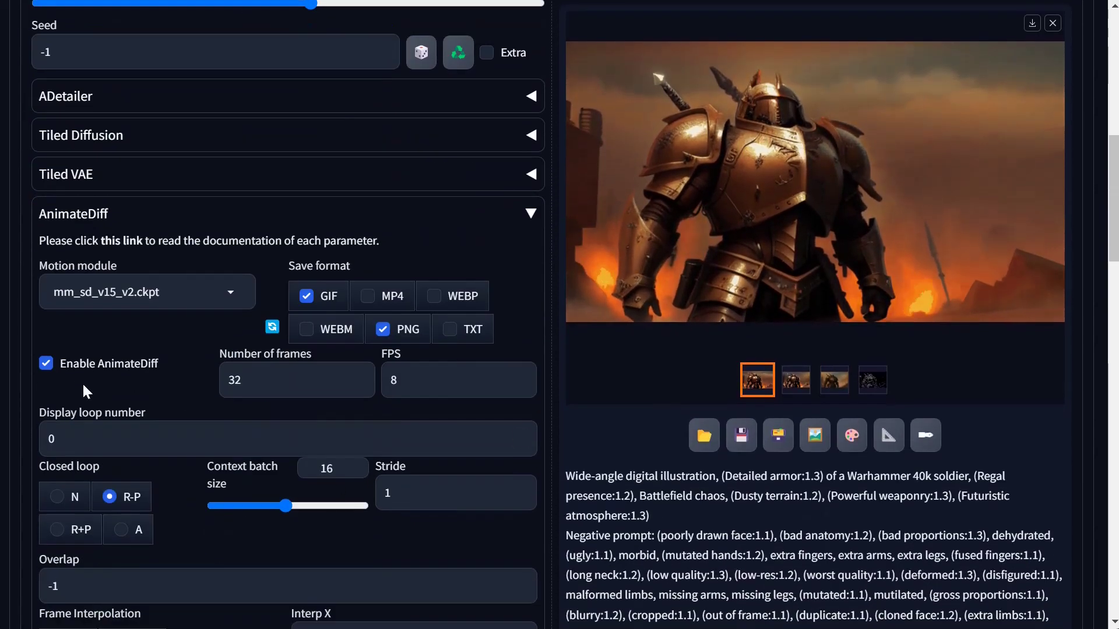
scroll(202, 529, "down", 13)
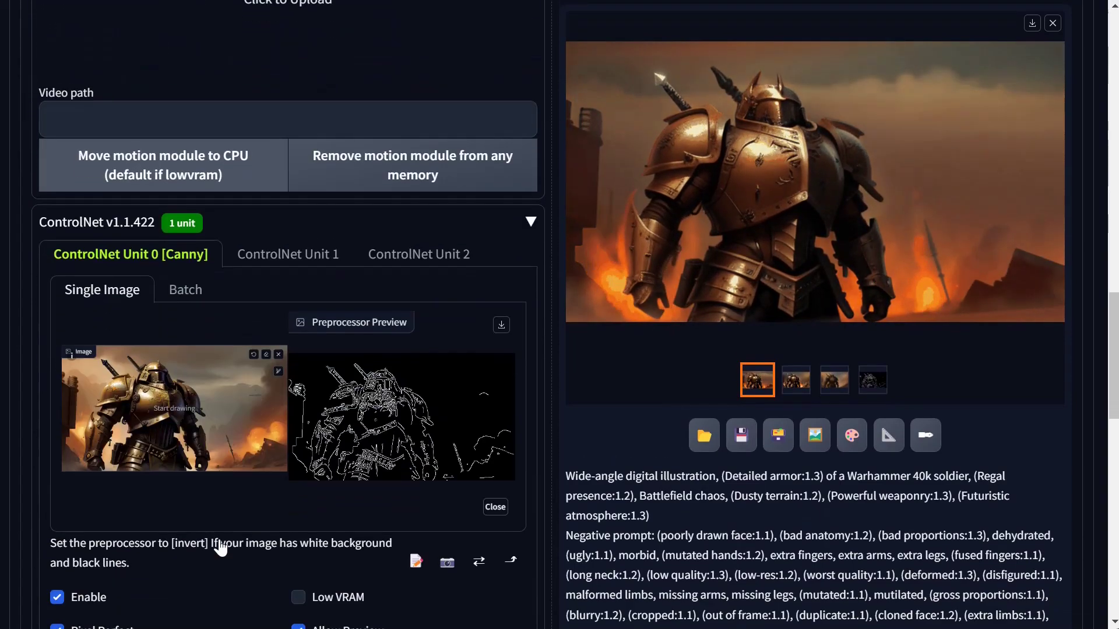
scroll(117, 513, "down", 7)
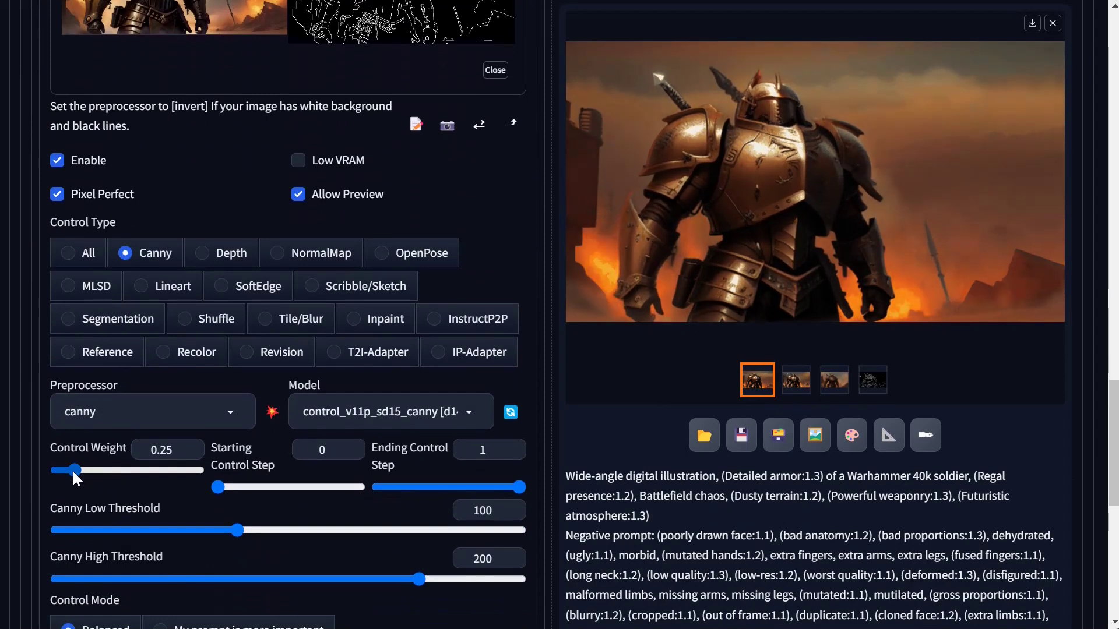
left_click_drag(74, 470, 68, 473)
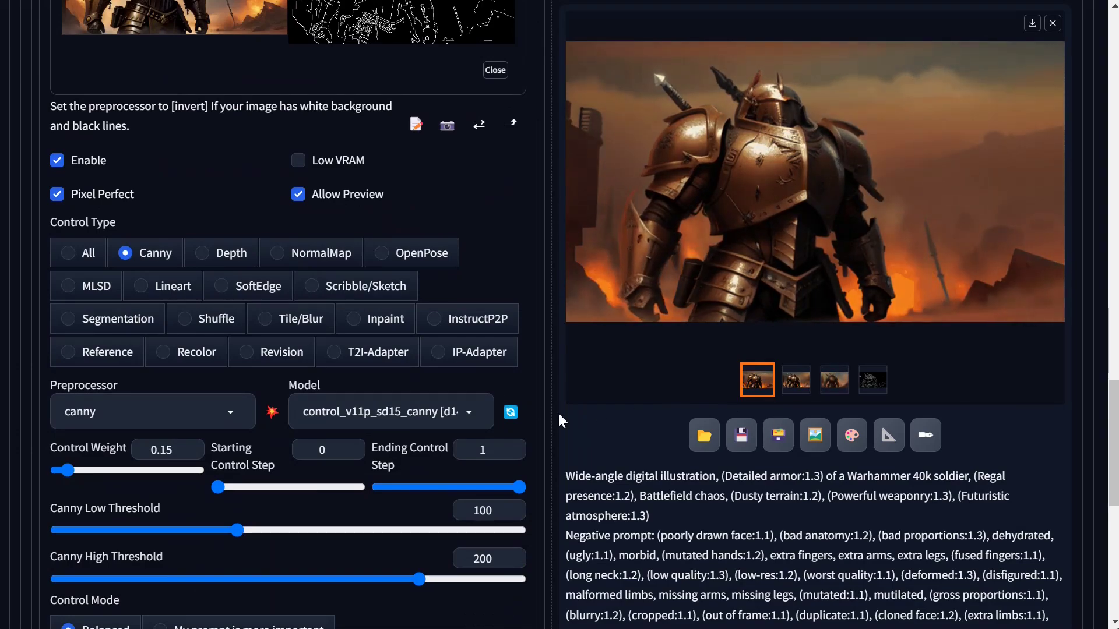
Generate a new Warhammer soldier animation with AnimateDiff and the Canny ControlNet unit
scroll(557, 424, "up", 20)
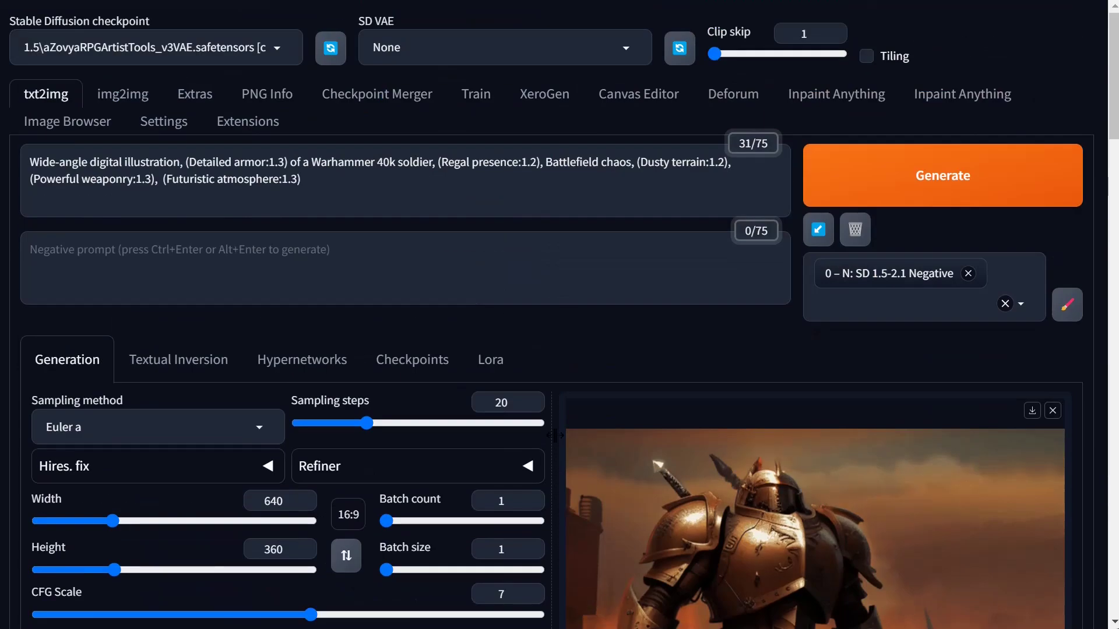
scroll(732, 420, "down", 10)
scroll(421, 431, "up", 9)
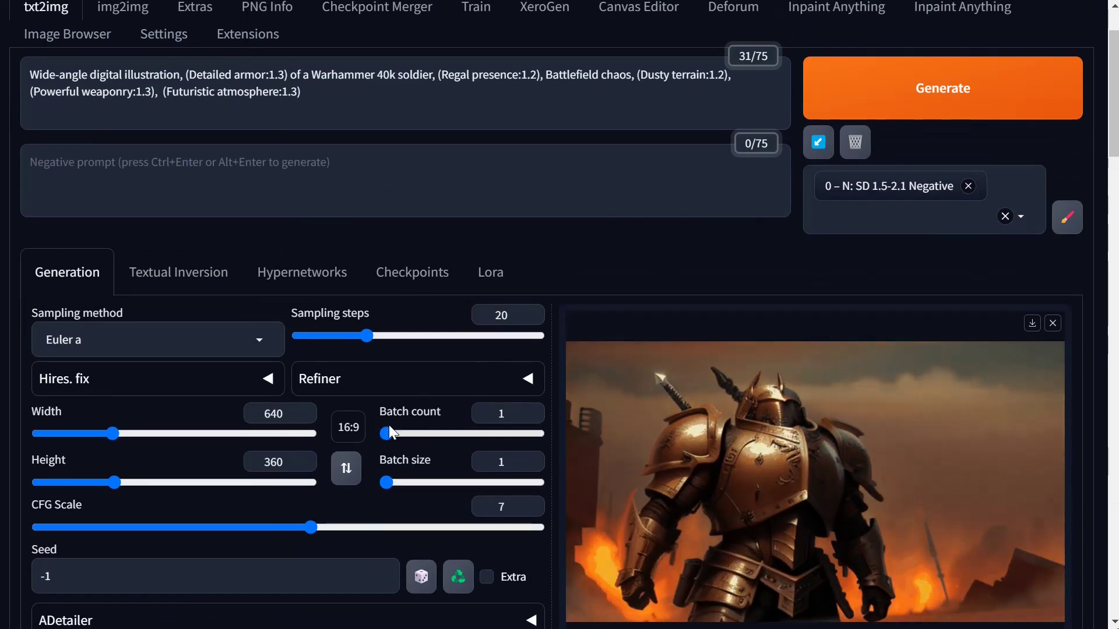
left_click(943, 88)
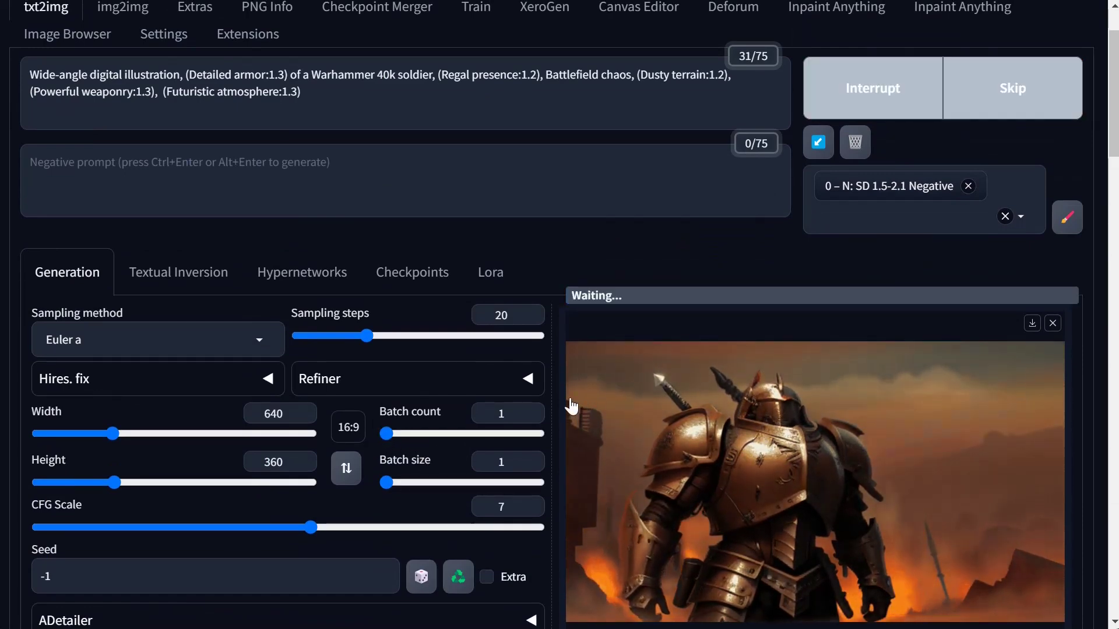
scroll(794, 464, "down", 3)
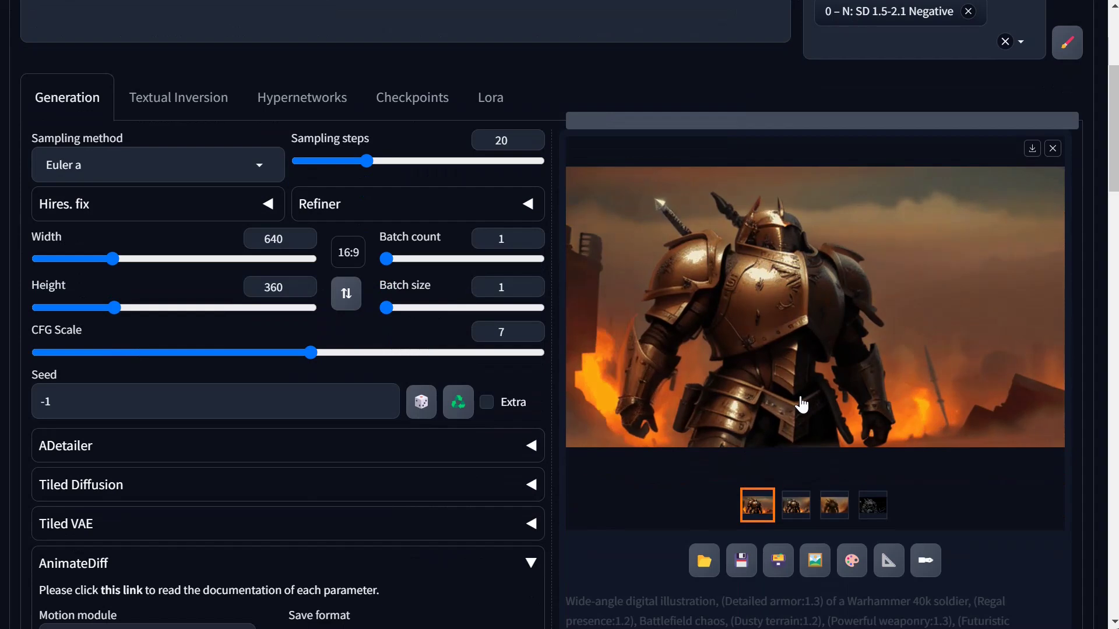
key("ctrl+Return")
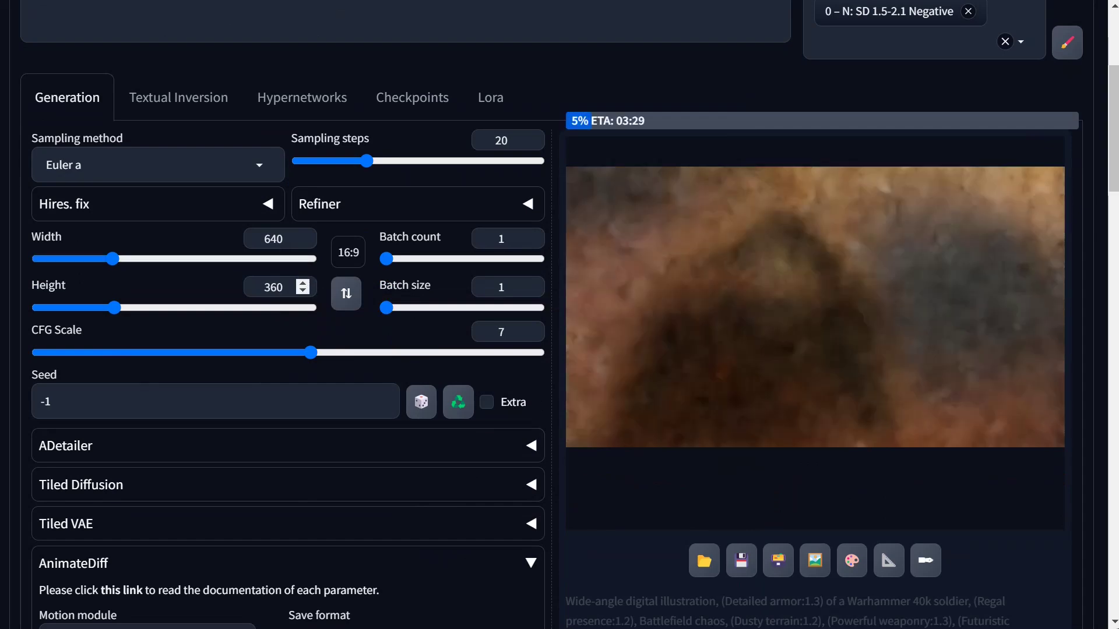
Follow the generation and examine the finished soldier animation in enlarged view, checking the armor and background motion
scroll(370, 525, "down", 3)
scroll(373, 527, "down", 3)
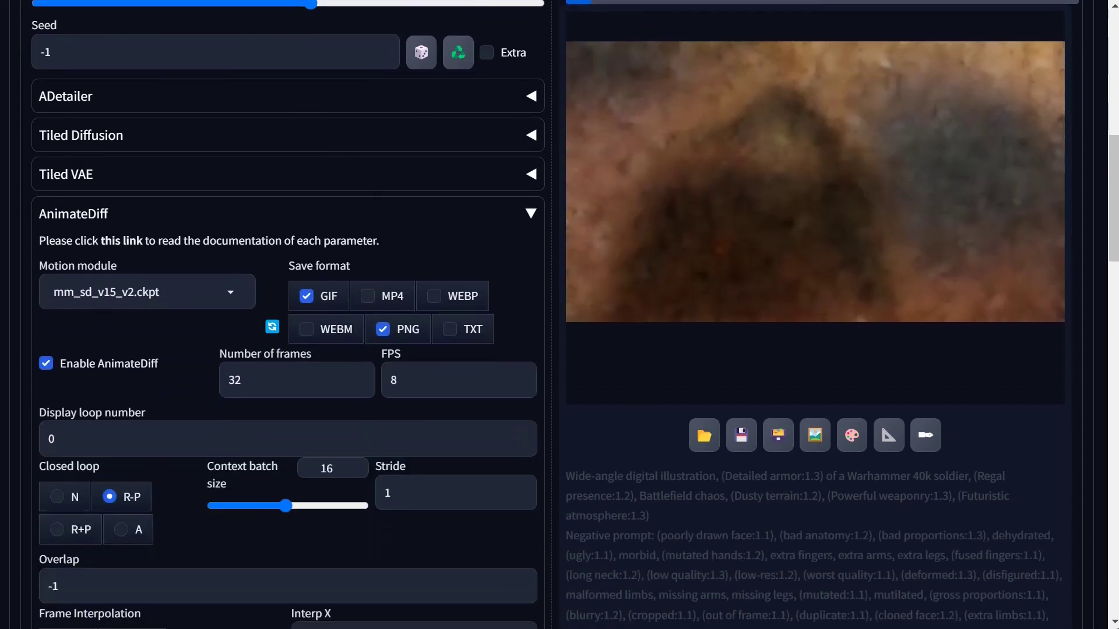
scroll(289, 314, "up", 5)
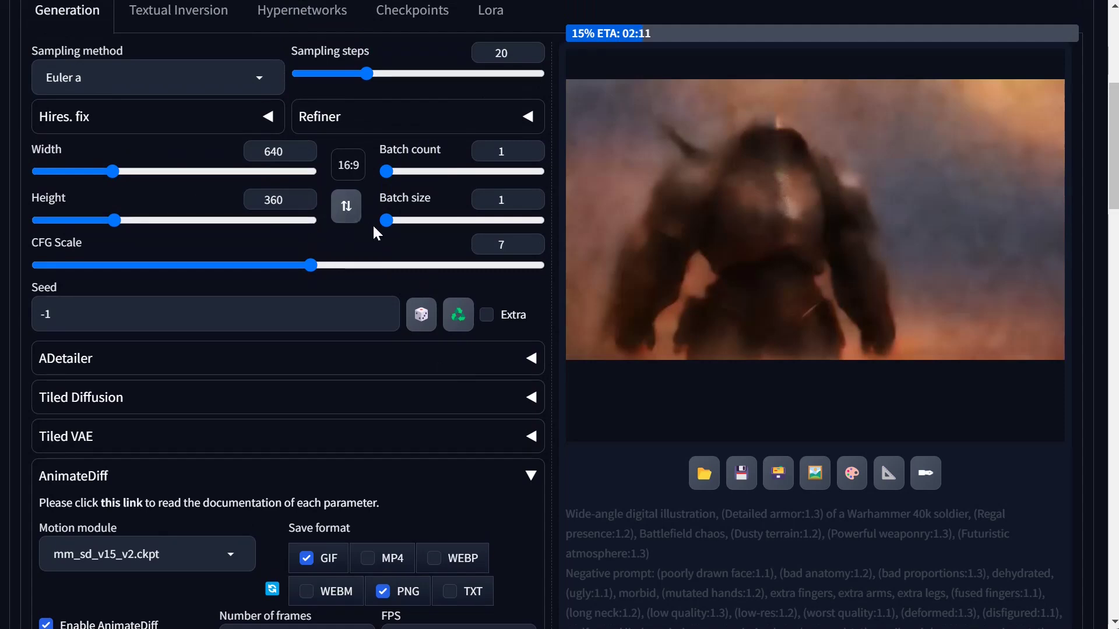
scroll(460, 244, "up", 1)
scroll(466, 145, "down", 1)
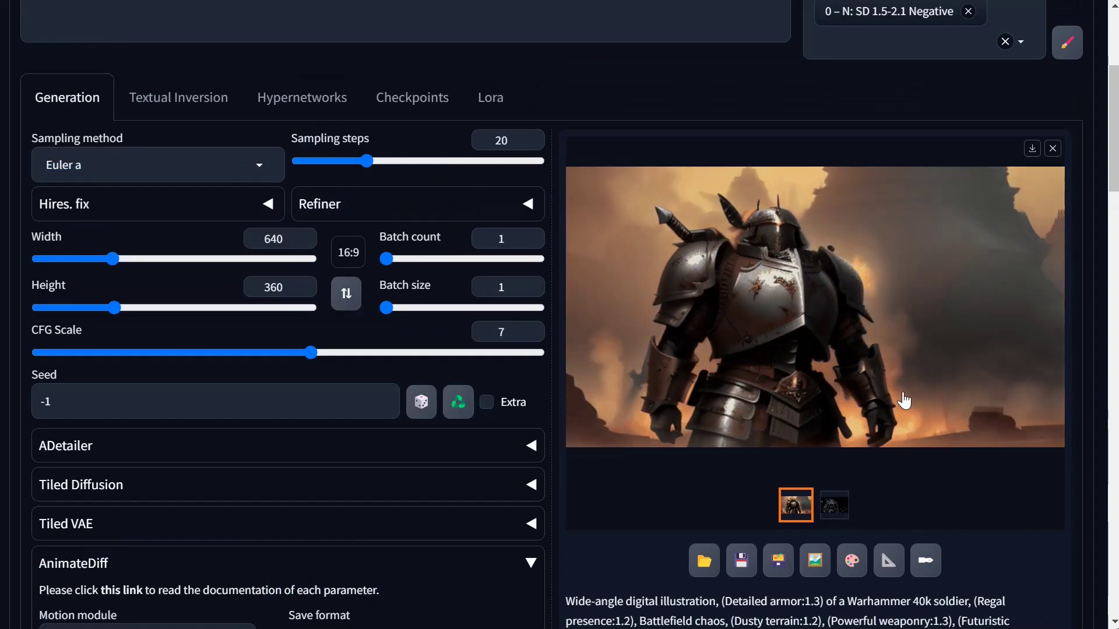
left_click(865, 337)
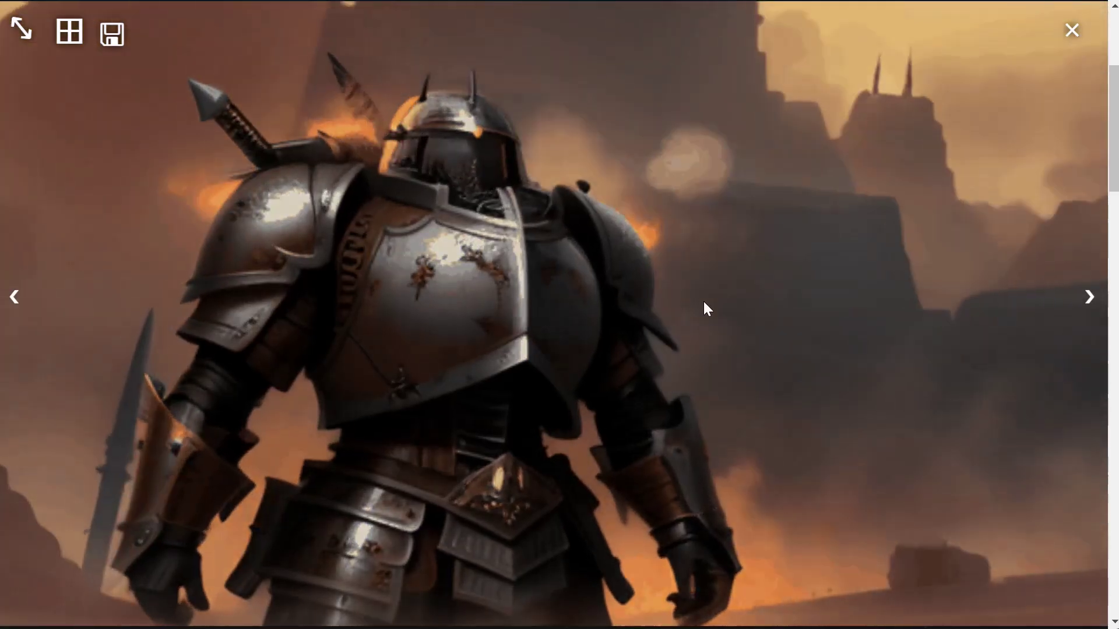
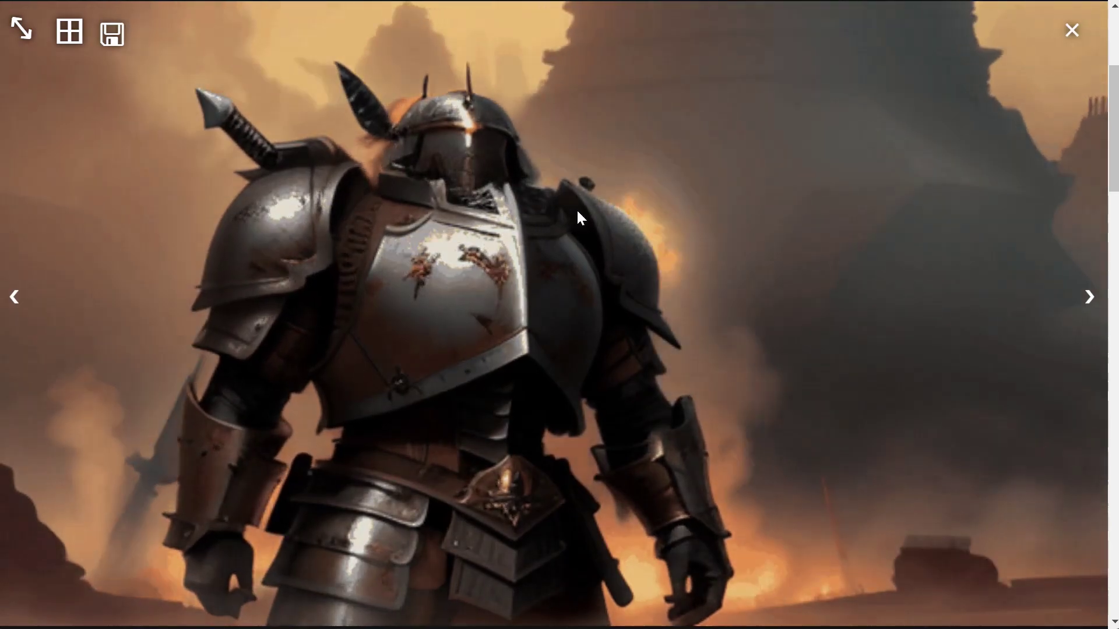
left_click(576, 212)
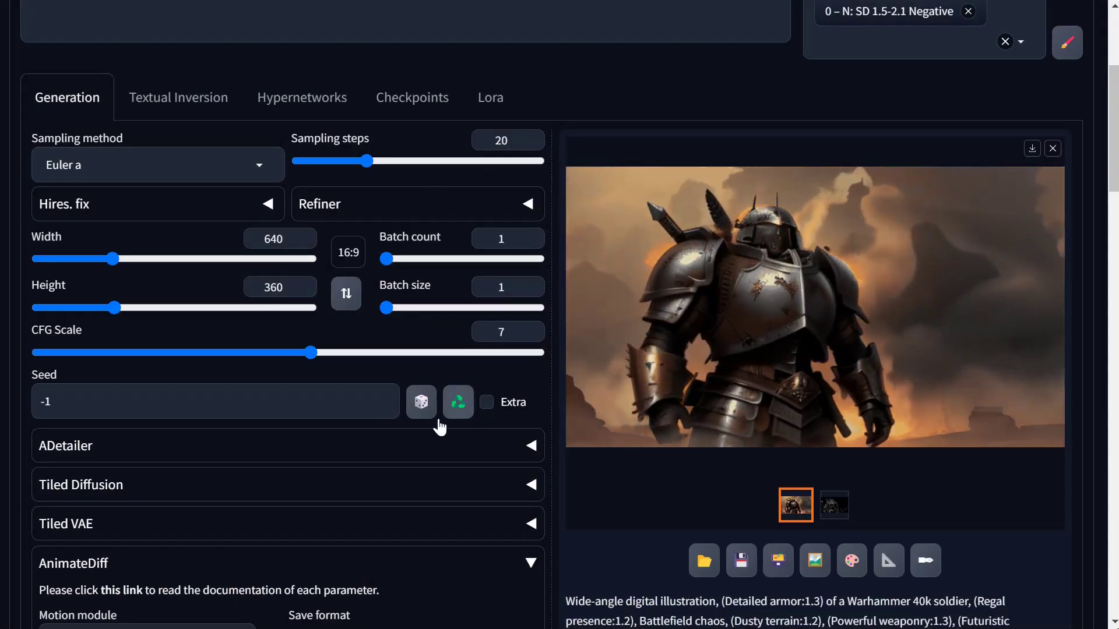
Switch the ControlNet unit's control type to SoftEdge and set its control weight to 0.2
scroll(366, 503, "down", 5)
scroll(366, 502, "down", 17)
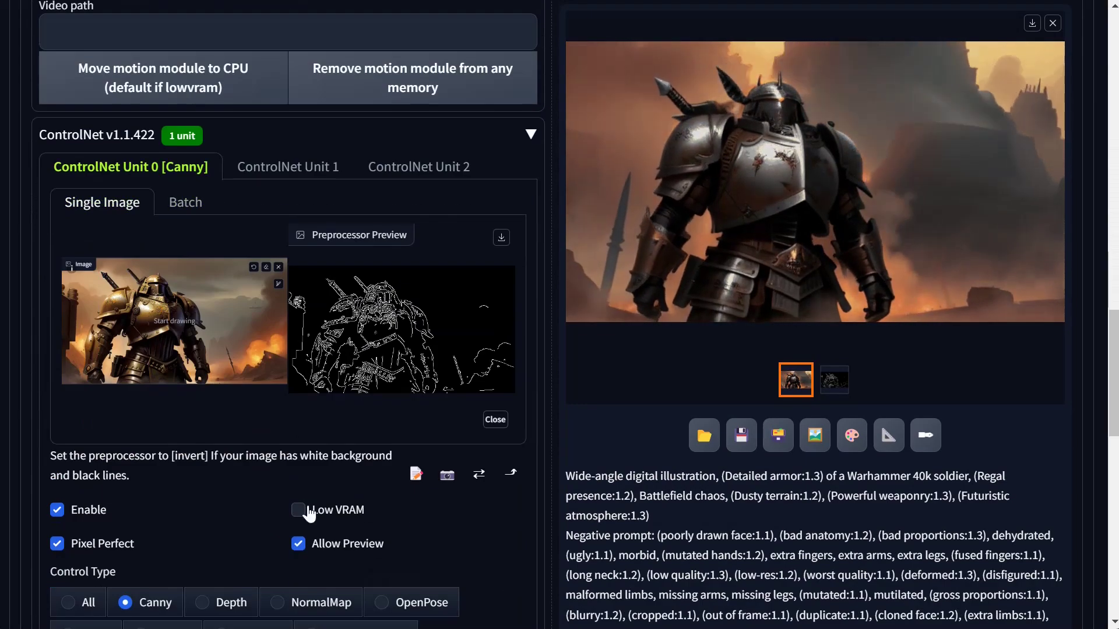
scroll(309, 513, "down", 3)
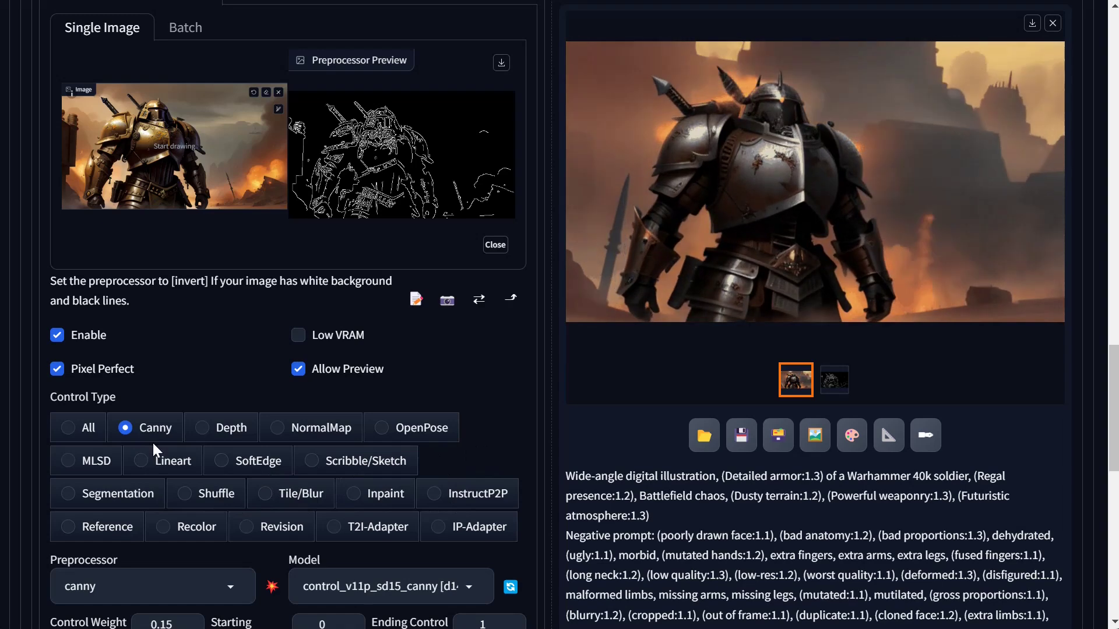
scroll(175, 454, "down", 2)
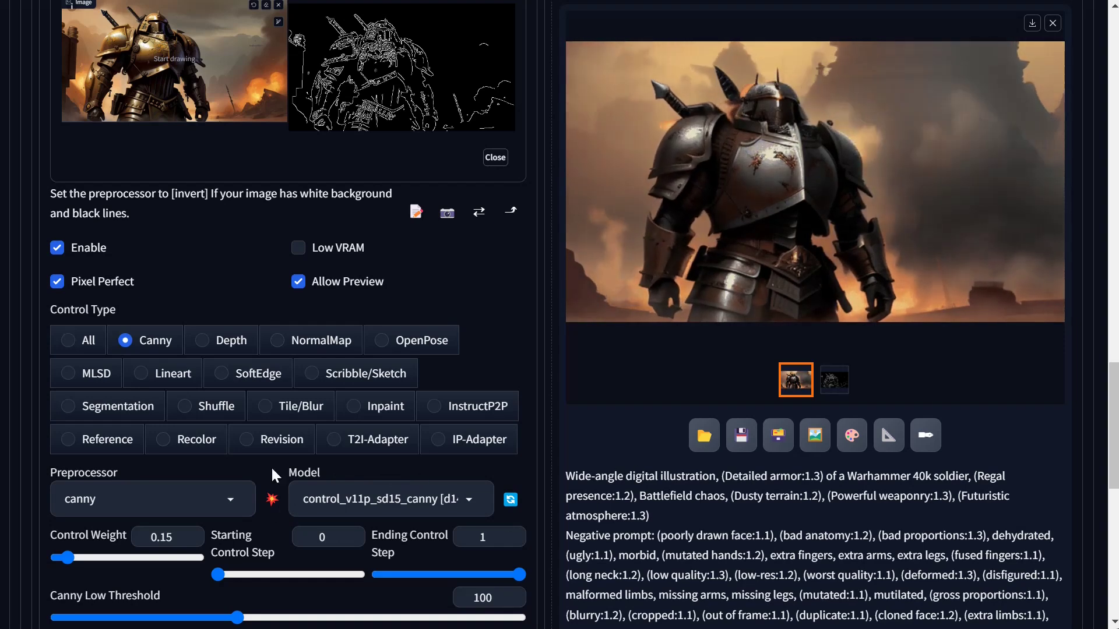
scroll(288, 315, "down", 2)
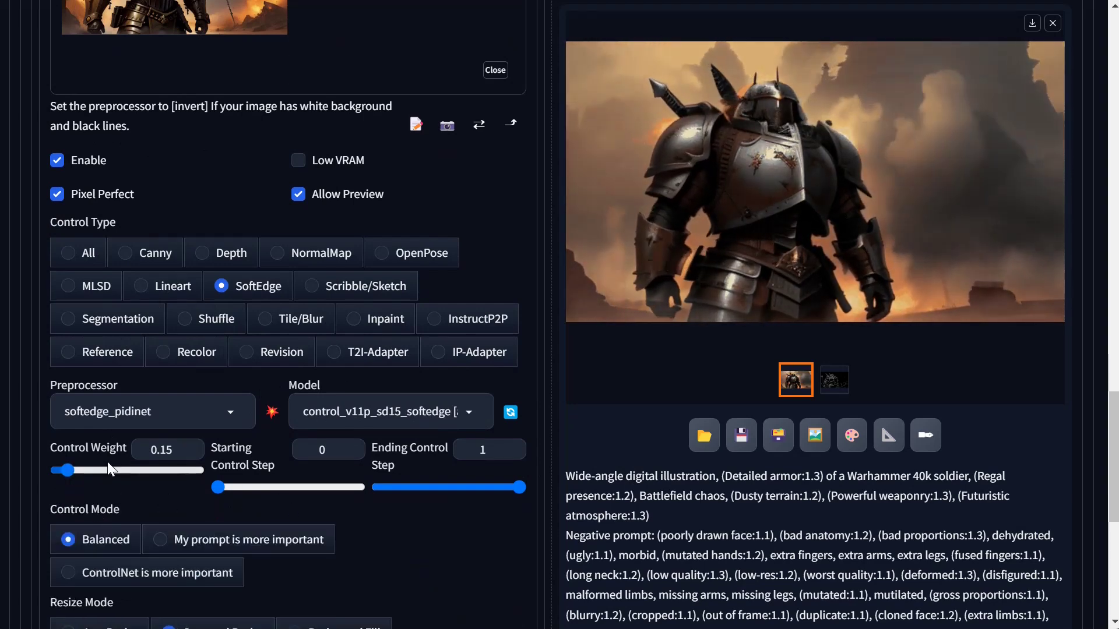
left_click_drag(75, 469, 74, 470)
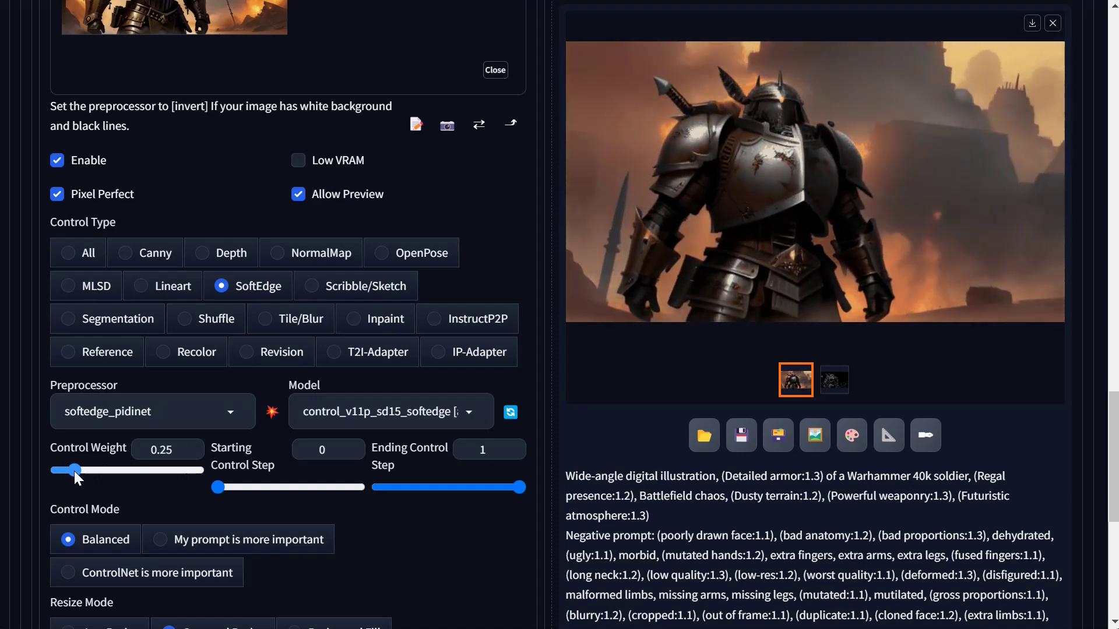
left_click_drag(74, 471, 71, 471)
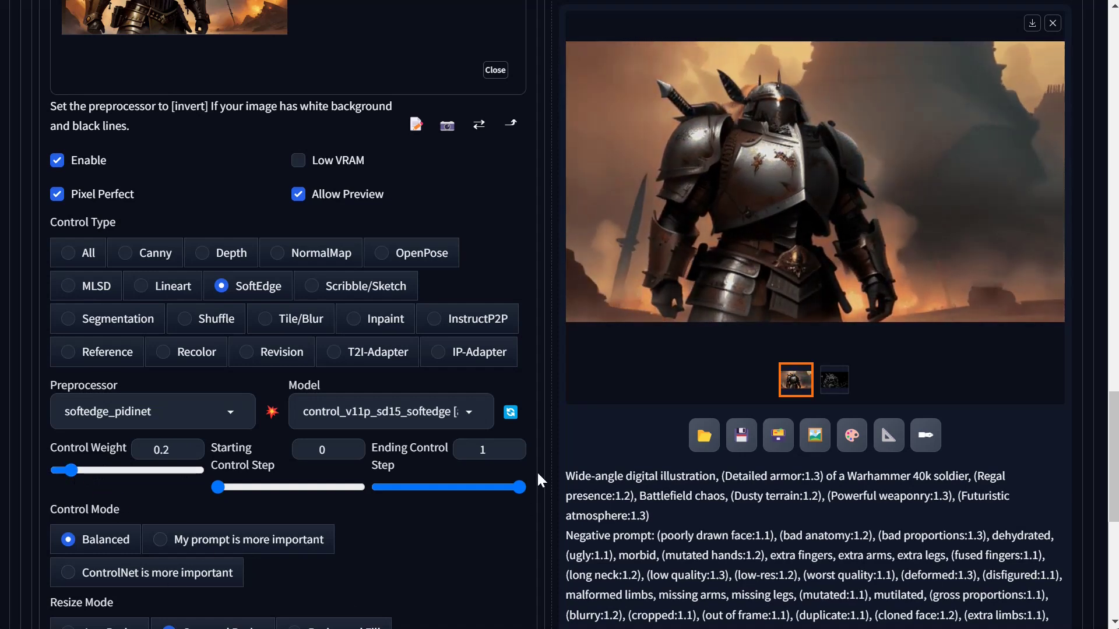
Preview the softedge_pidinet map of the reference image and generate the soldier animation with SoftEdge
scroll(537, 471, "up", 15)
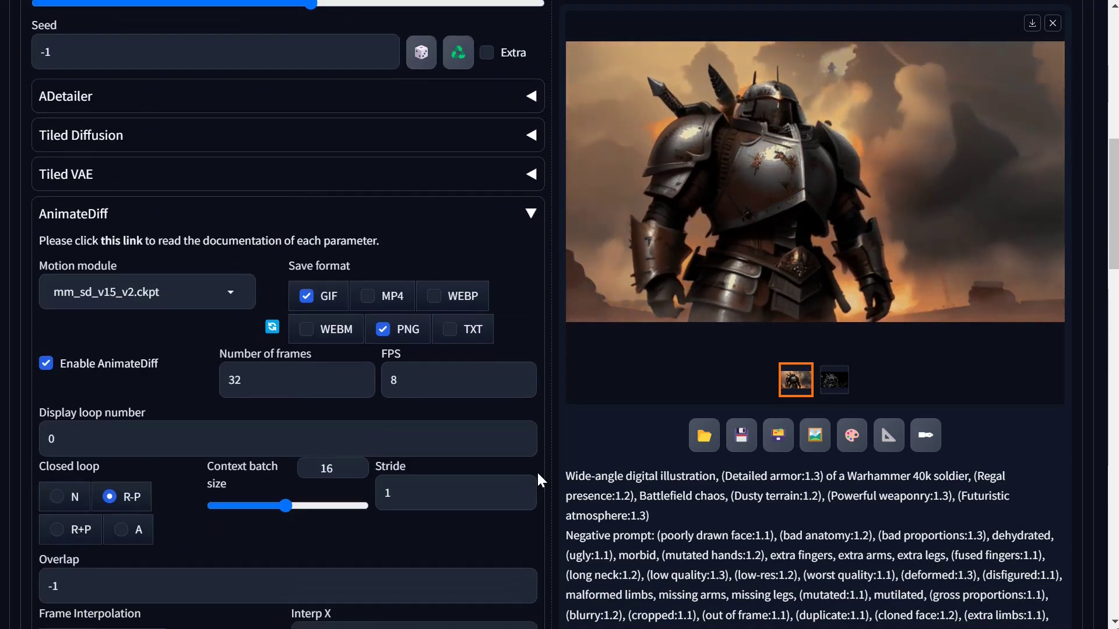
scroll(537, 471, "down", 14)
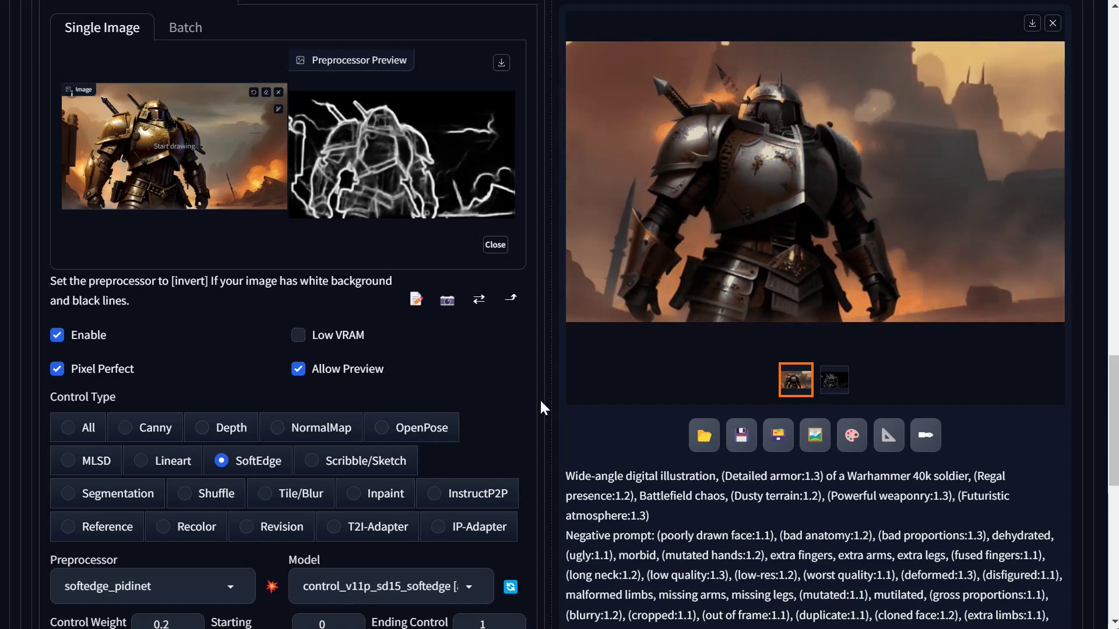
scroll(499, 493, "up", 10)
scroll(559, 483, "up", 10)
left_click(911, 191)
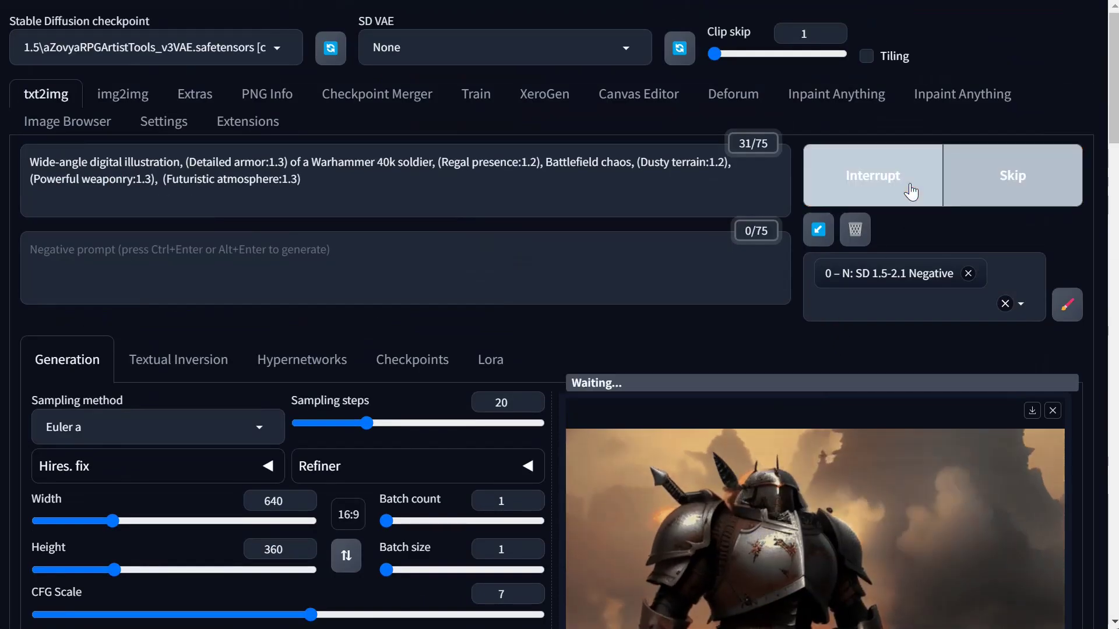
scroll(949, 221, "down", 5)
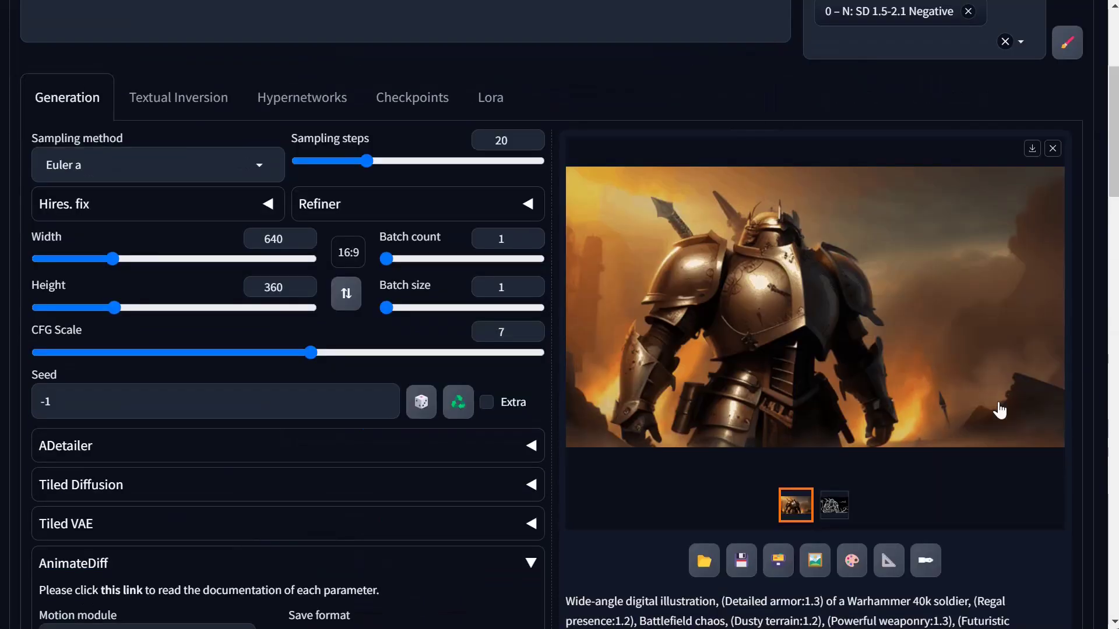
Examine the SoftEdge soldier animation in enlarged view and review the AnimateDiff and ControlNet settings used for it
left_click(869, 318)
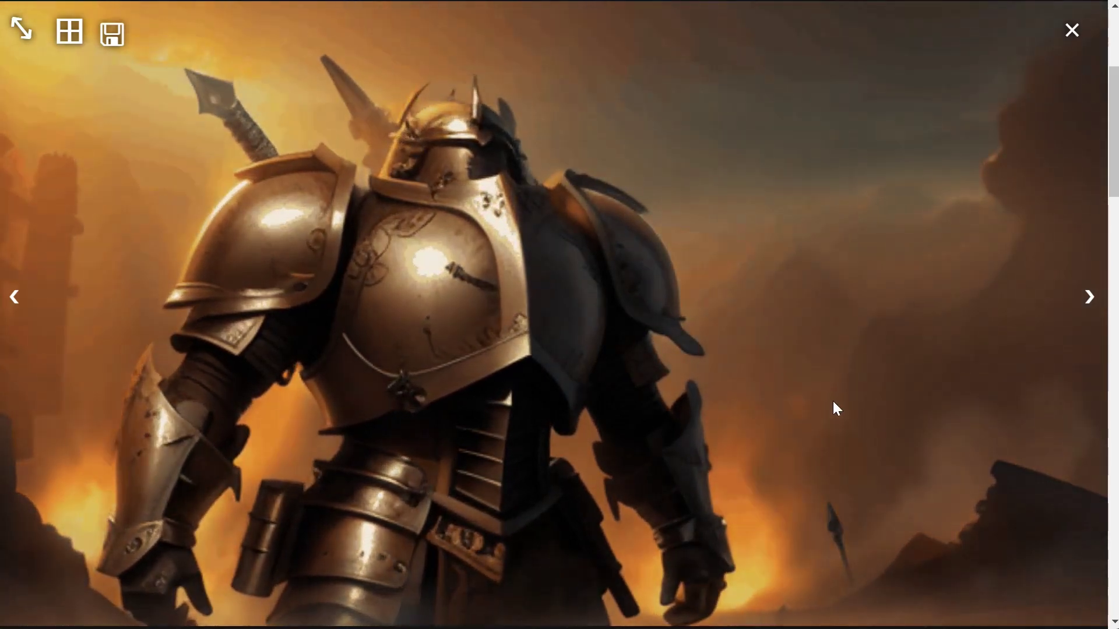
left_click(254, 510)
scroll(254, 510, "down", 8)
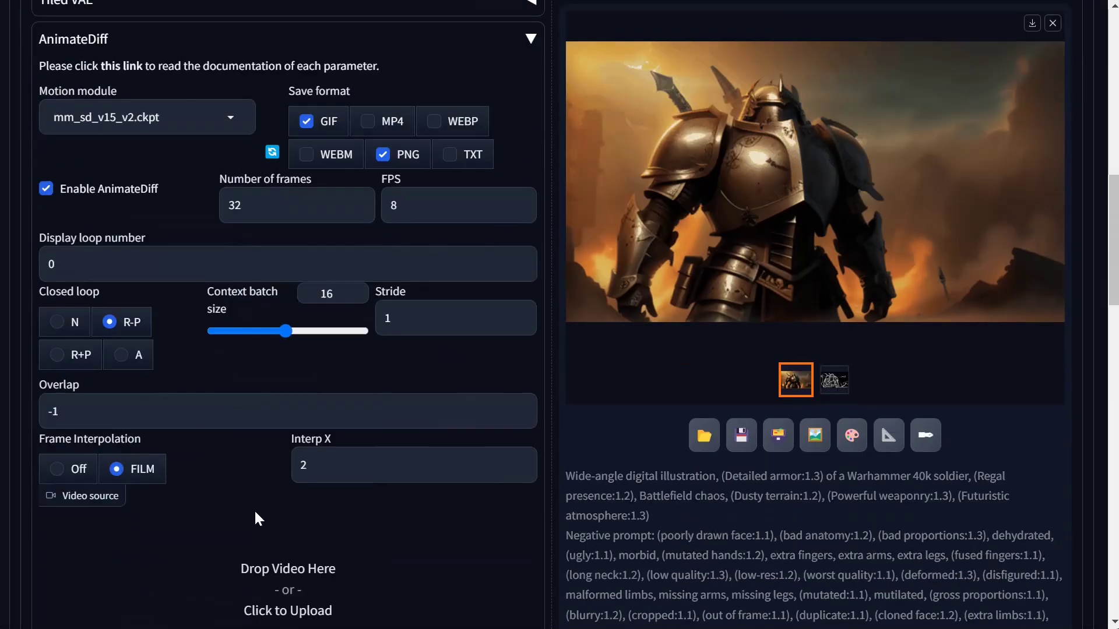
scroll(213, 466, "down", 15)
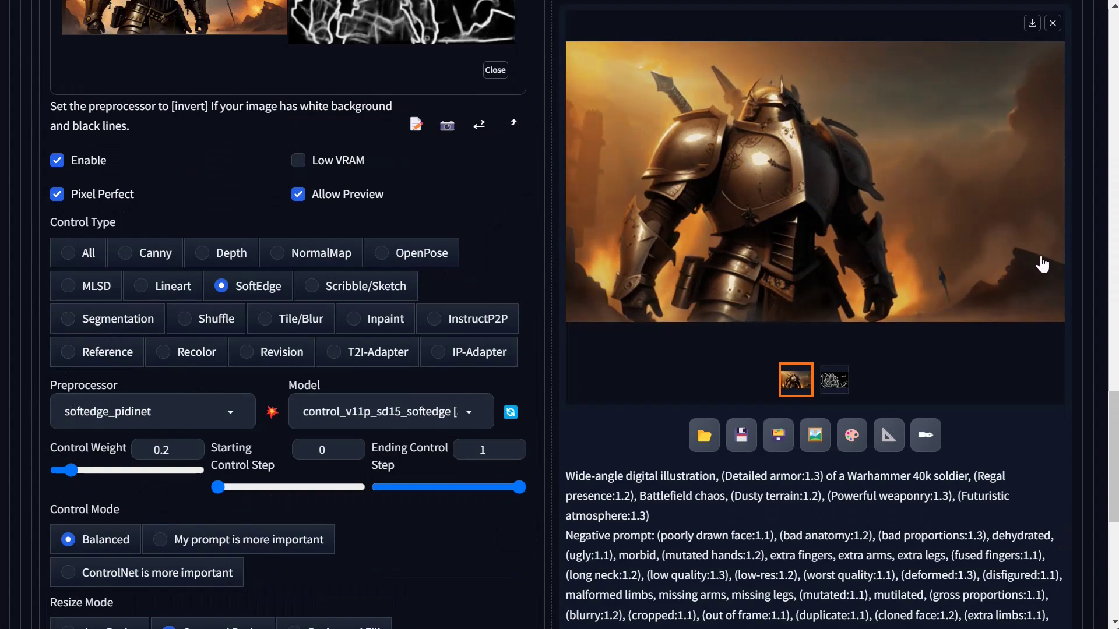
left_click(987, 273)
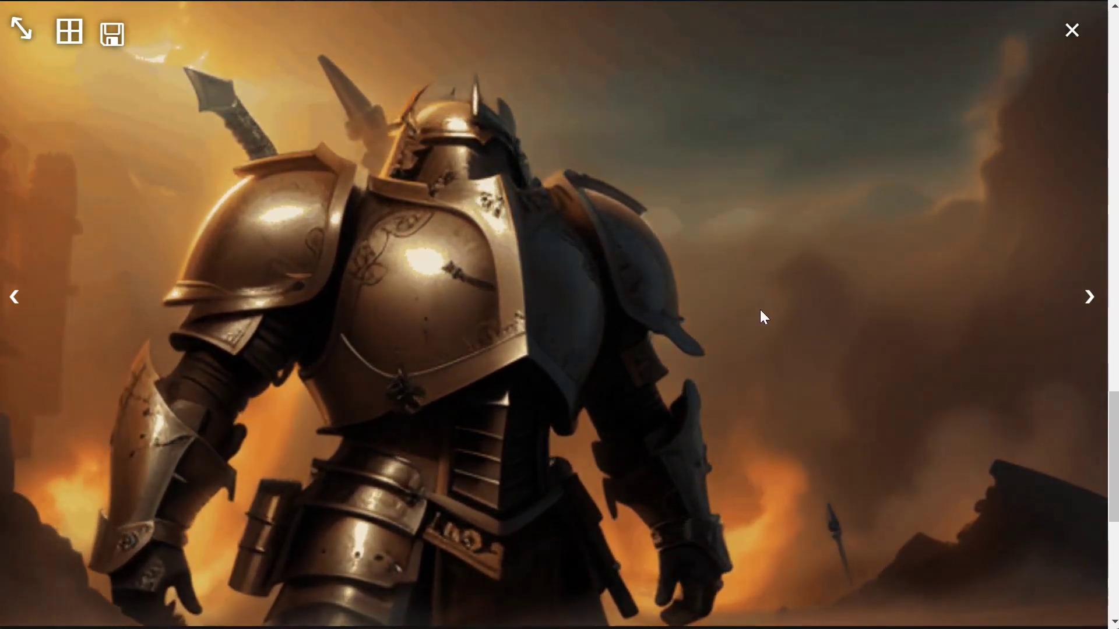
left_click(797, 340)
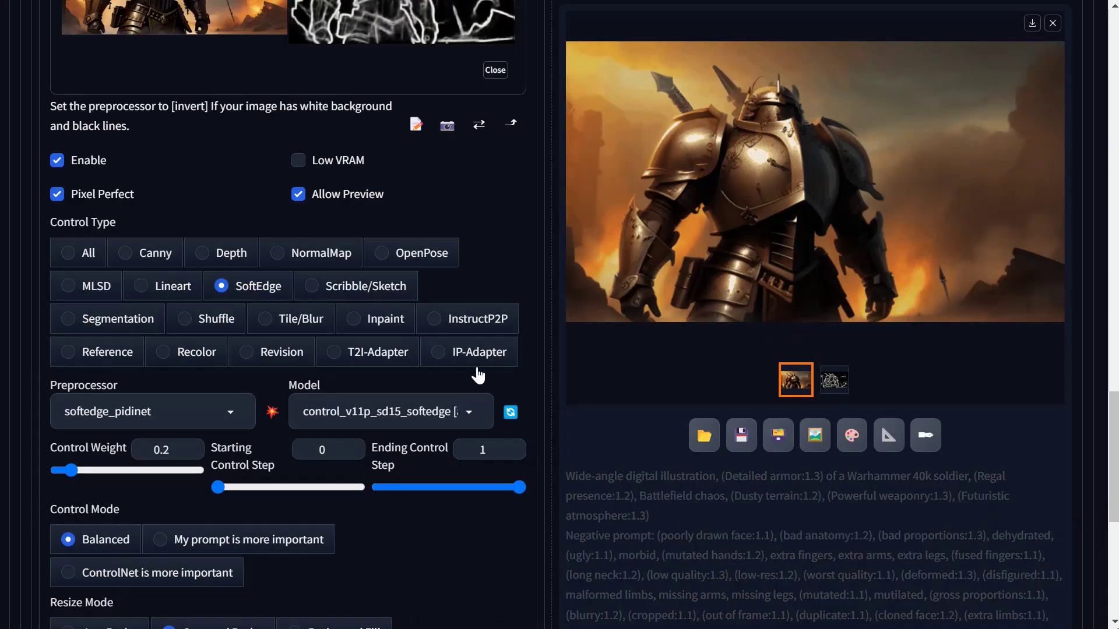
Review the remaining ControlNet options and lower the SoftEdge unit's control weight to 0.1
scroll(272, 514, "down", 6)
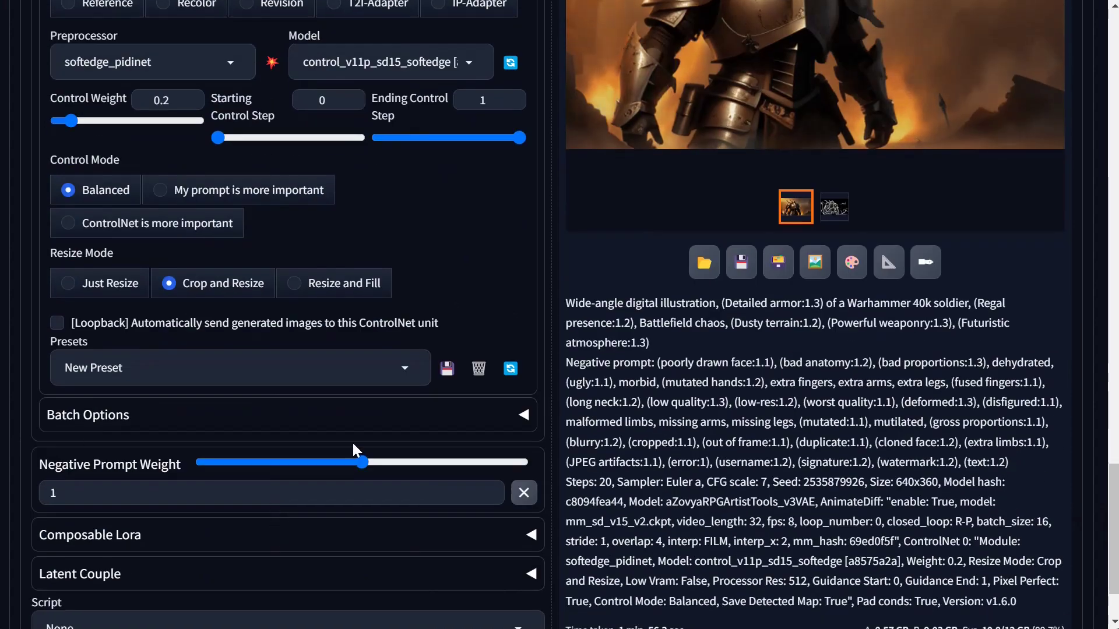
scroll(352, 442, "down", 2)
scroll(767, 424, "up", 8)
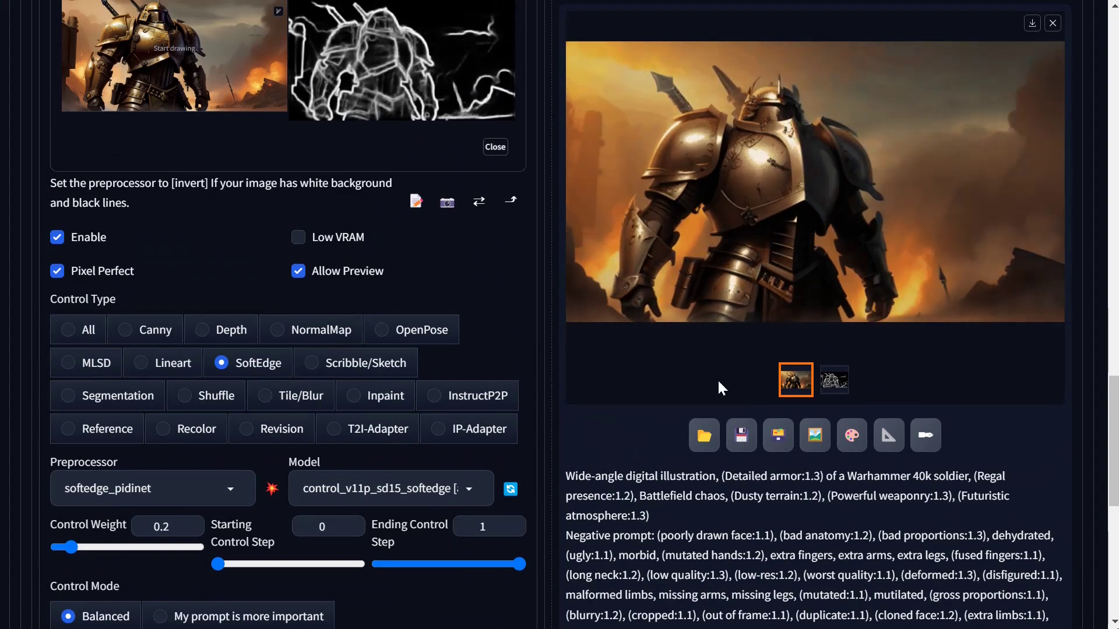
scroll(720, 367, "down", 4)
left_click_drag(74, 288, 65, 288)
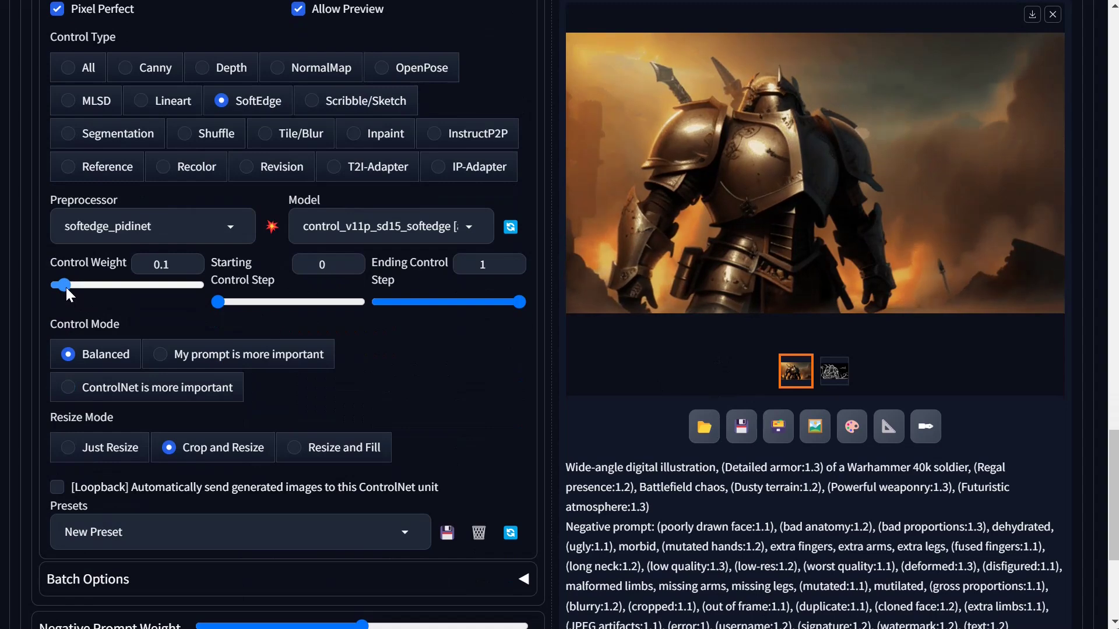
left_click_drag(65, 288, 65, 288)
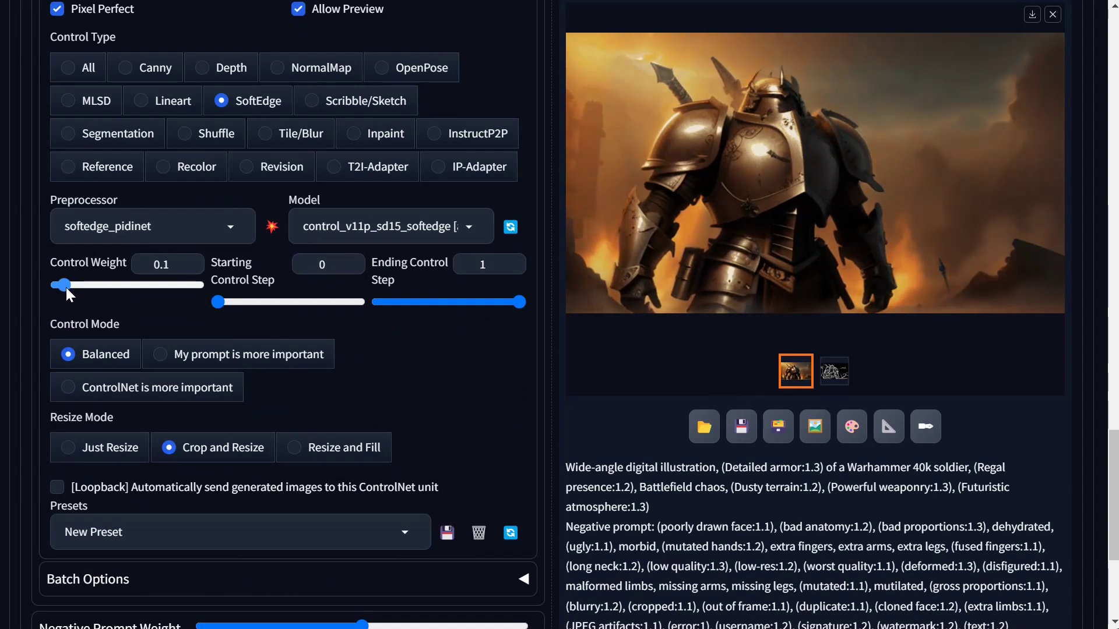
Generate the soldier animation with the SoftEdge unit's control weight set to 0.15 and view the result enlarged
left_click_drag(66, 288, 68, 288)
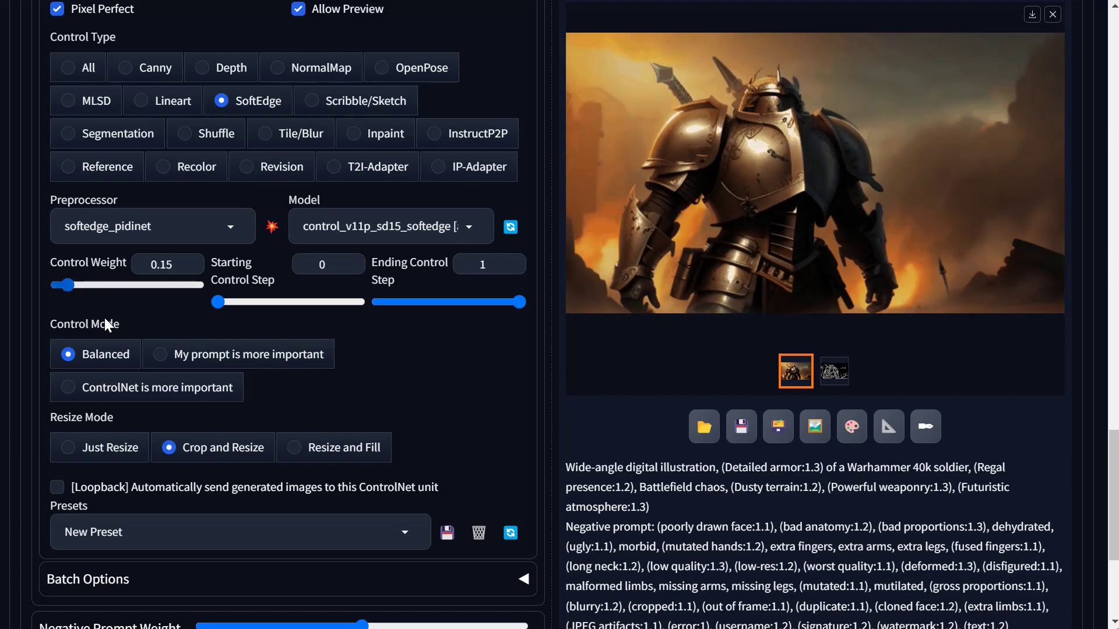
scroll(969, 150, "up", 20)
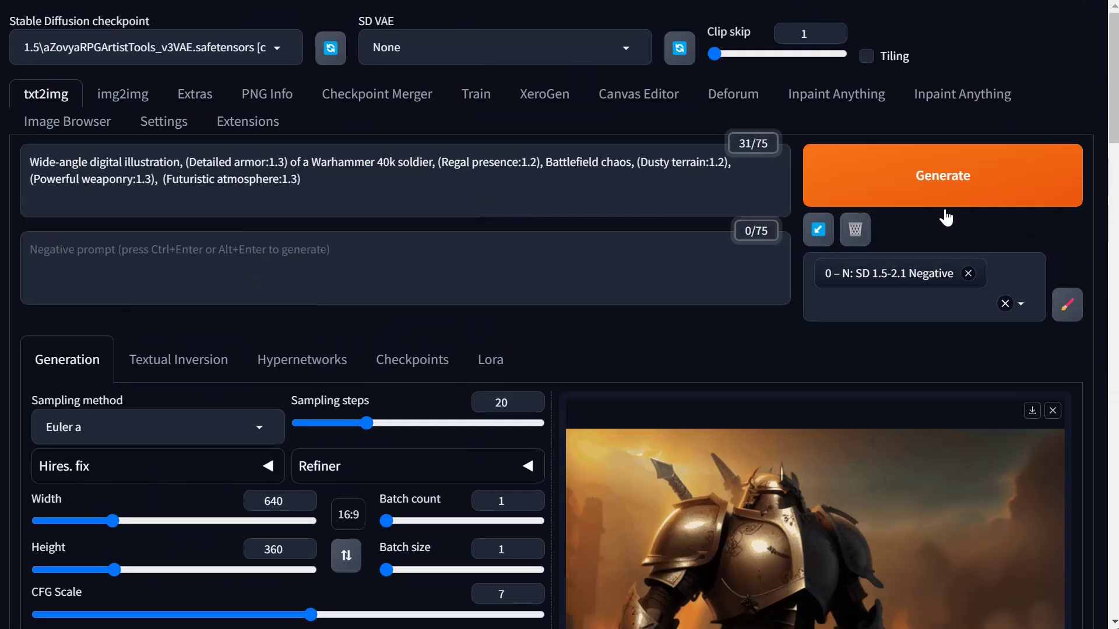
left_click(929, 175)
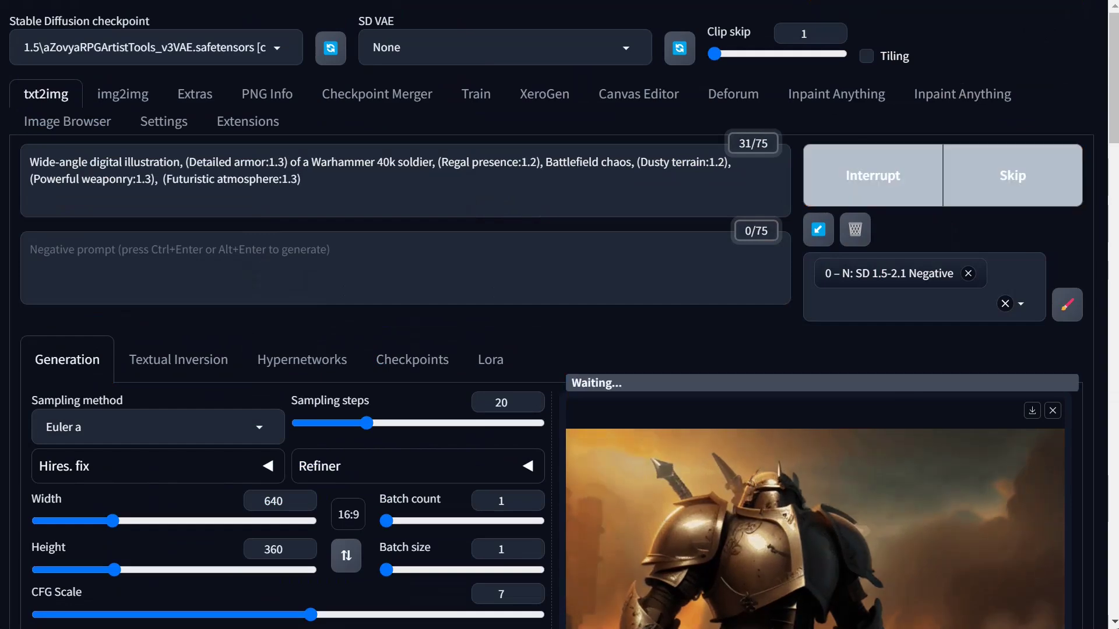
scroll(1063, 363, "down", 3)
left_click(912, 362)
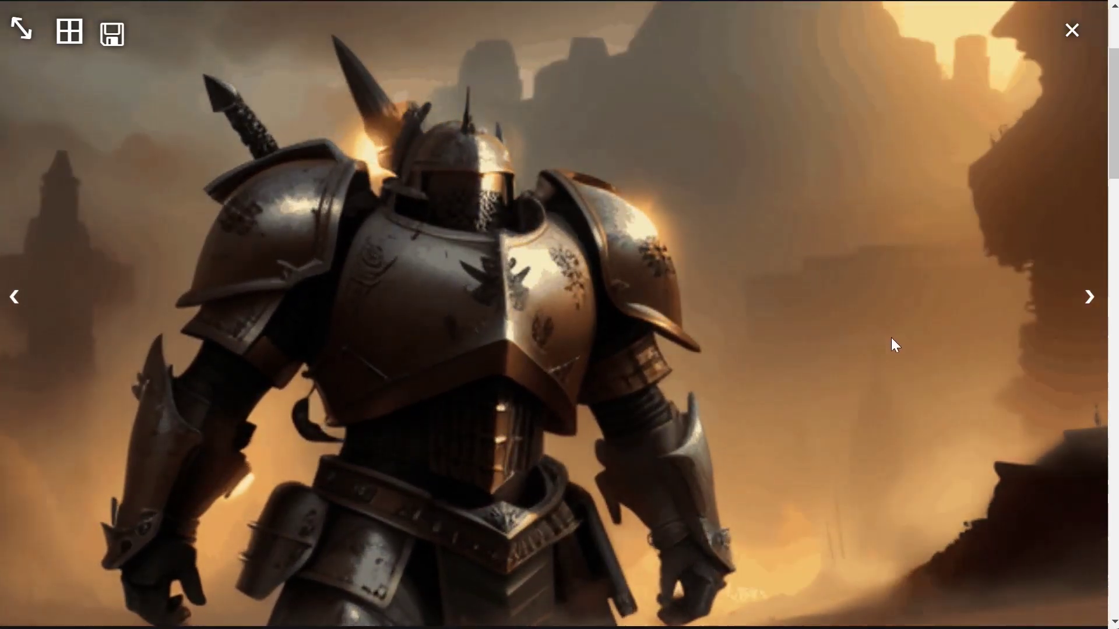
left_click(548, 429)
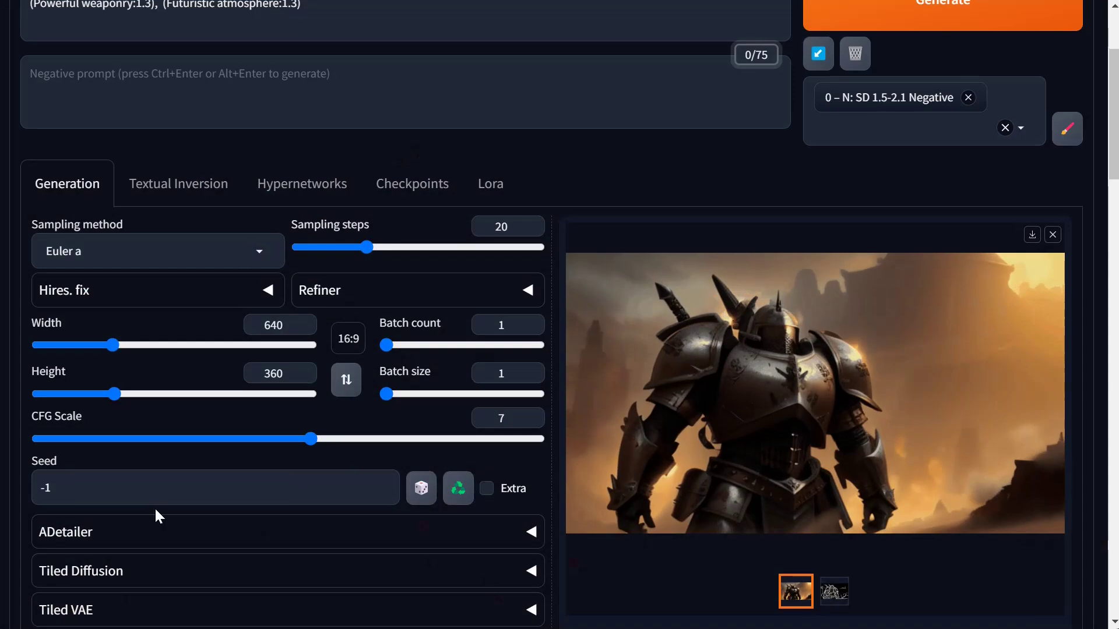
Raise the SoftEdge ControlNet unit's control weight to 0.2
scroll(154, 506, "down", 20)
scroll(155, 509, "down", 9)
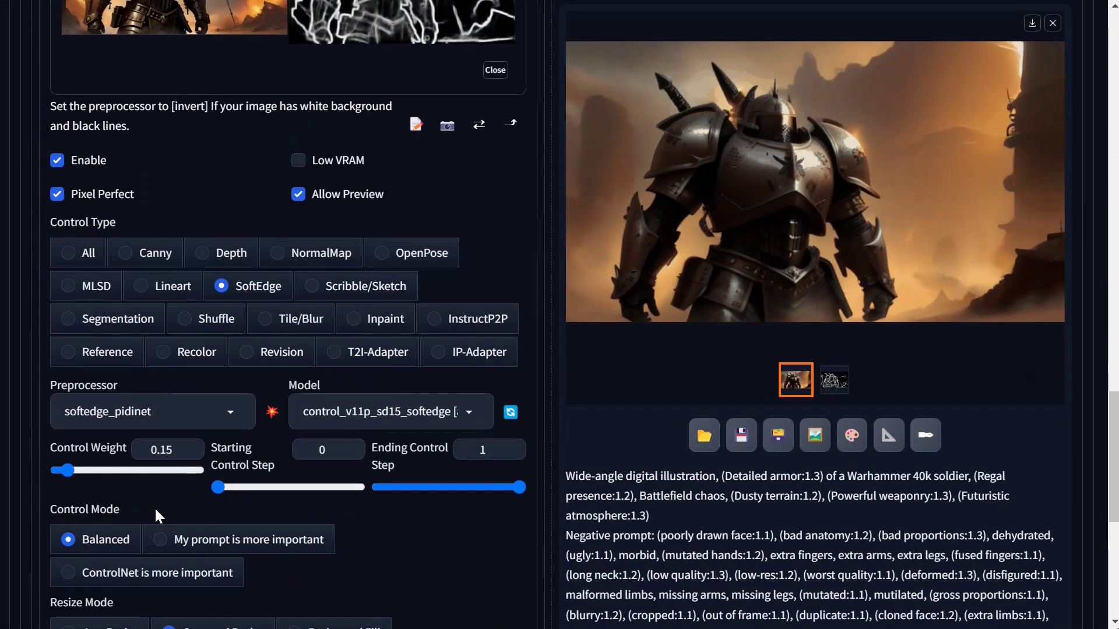
left_click(71, 471)
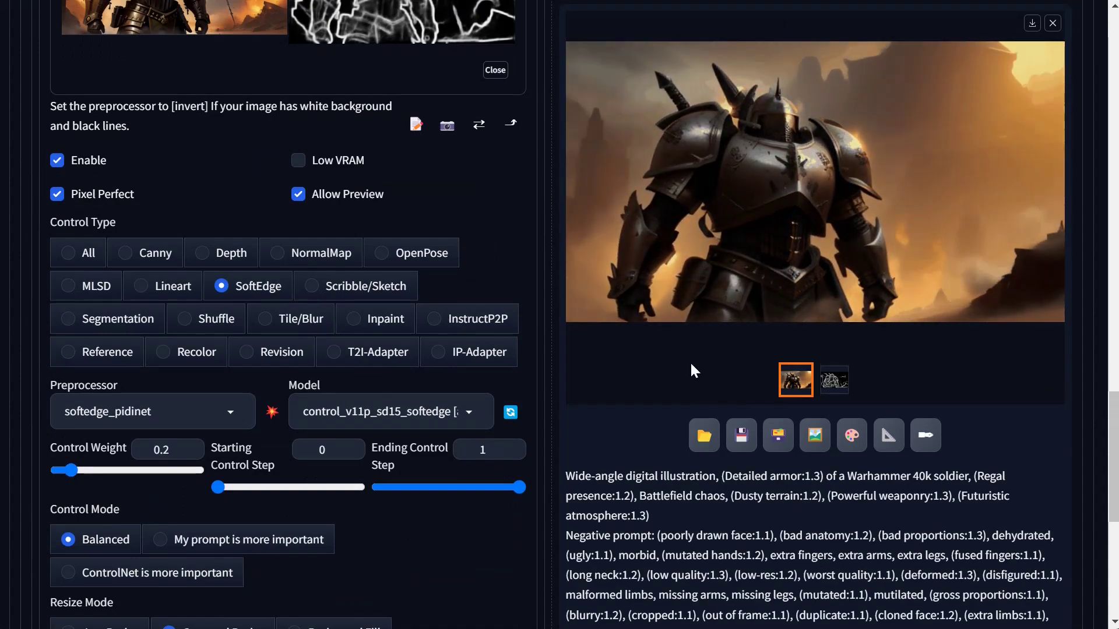
Add "attacking" after "Warhammer 40k soldier" in the prompt and generate the animation
scroll(679, 352, "up", 15)
scroll(679, 362, "up", 15)
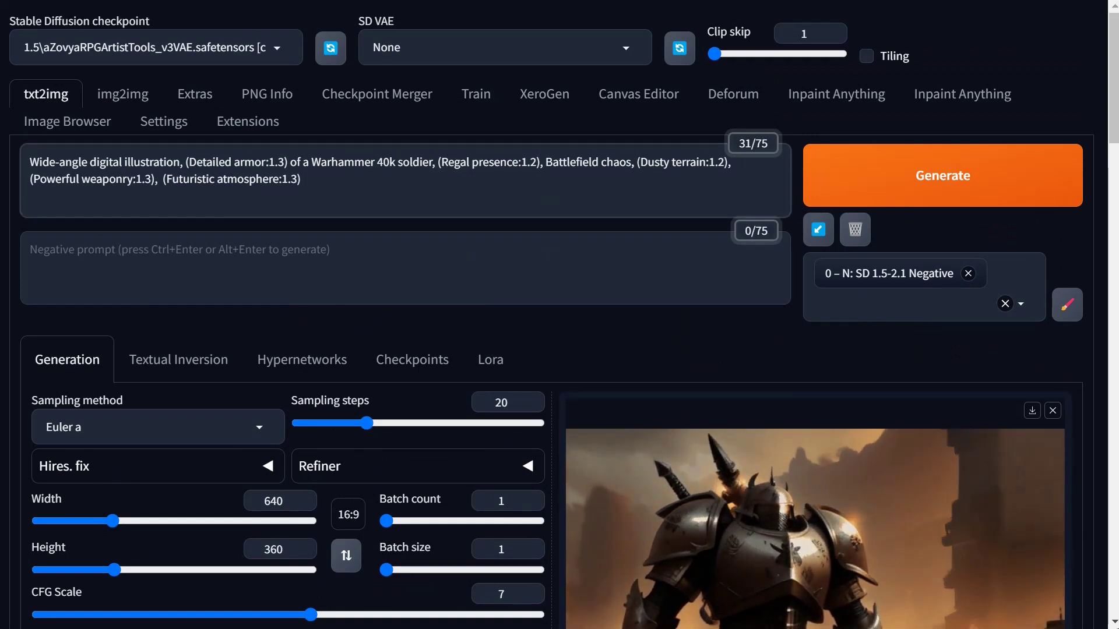
left_click(434, 162)
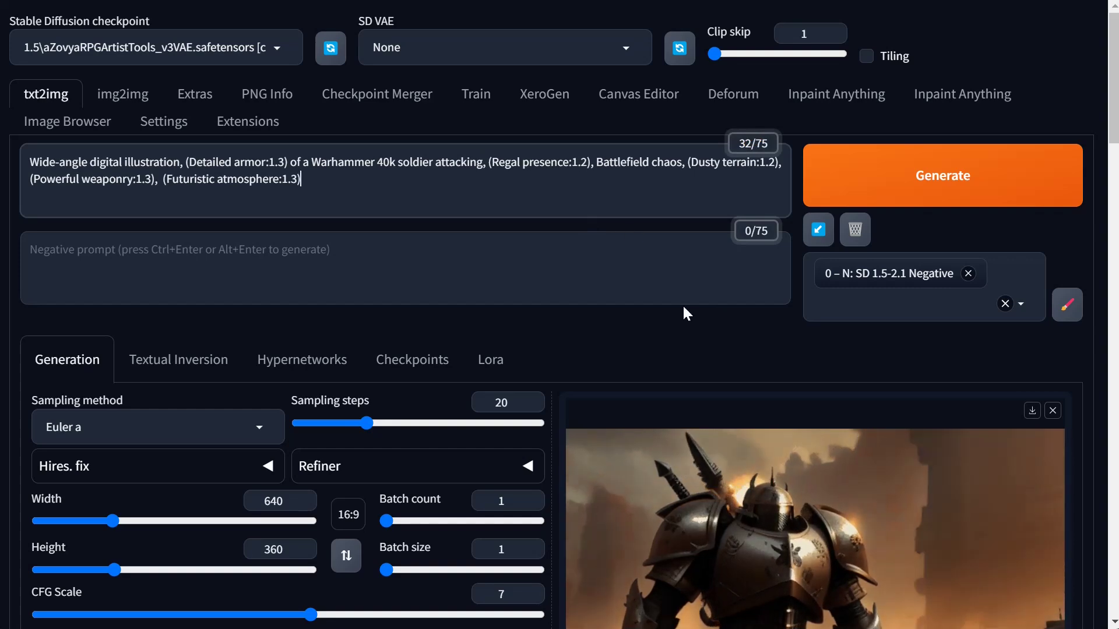
left_click(955, 195)
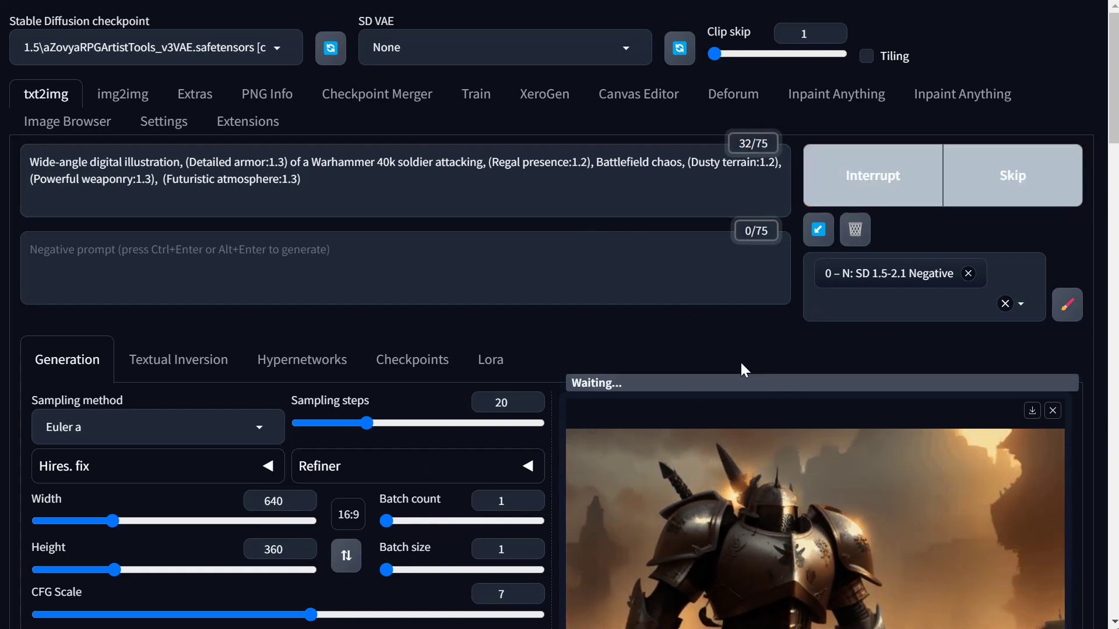
scroll(1066, 362, "down", 3)
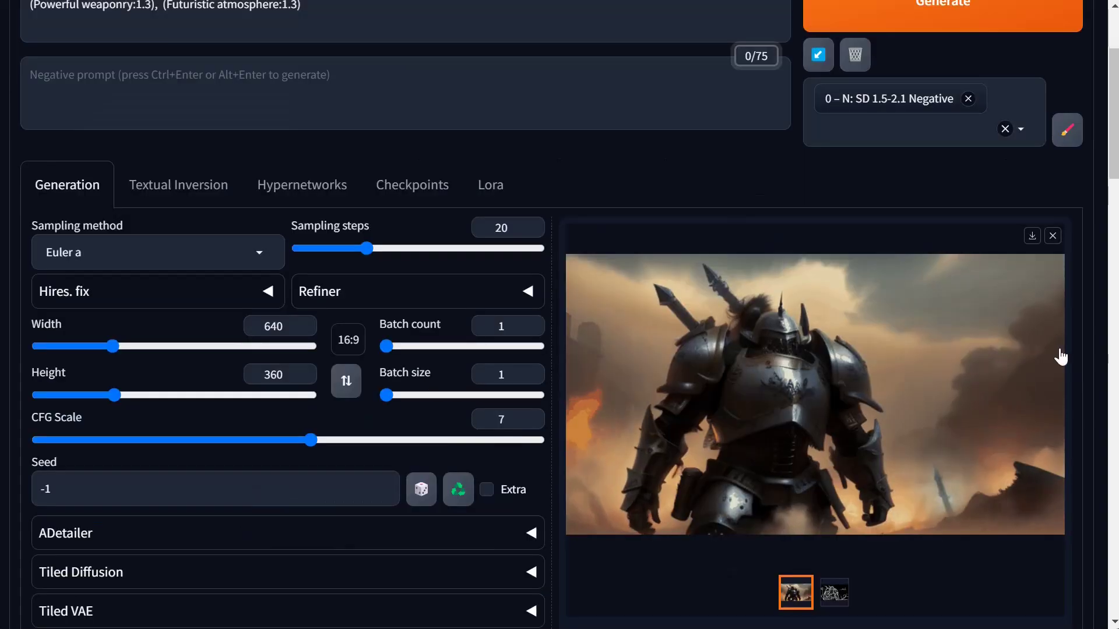
View the attacking soldier animation enlarged, and generate a portrait version with the image size swapped to 360 × 640
left_click(883, 388)
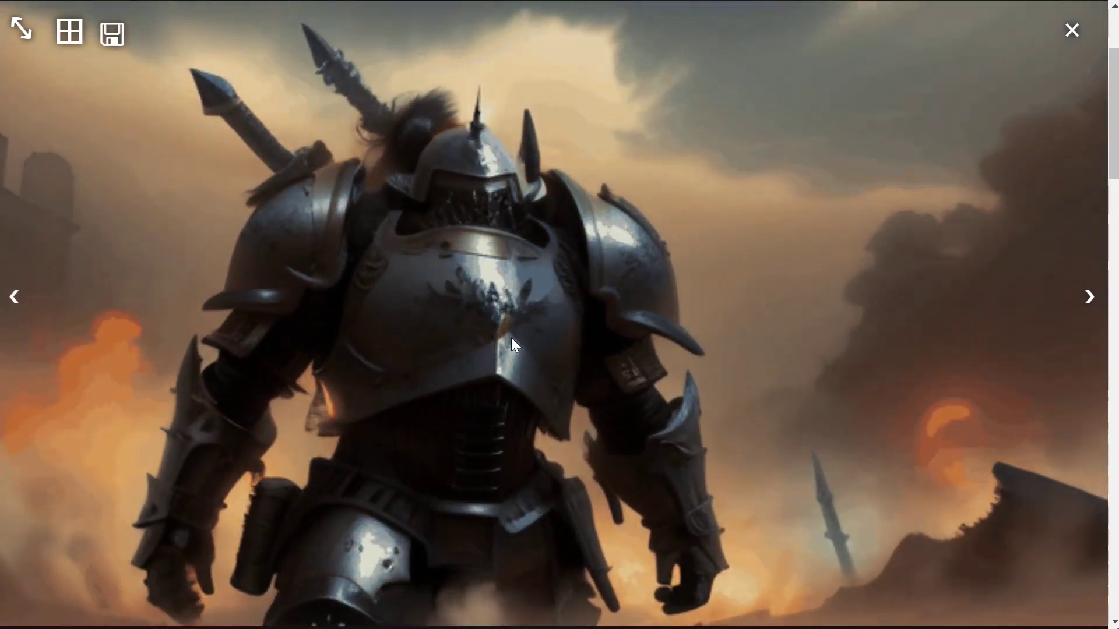
left_click(886, 335)
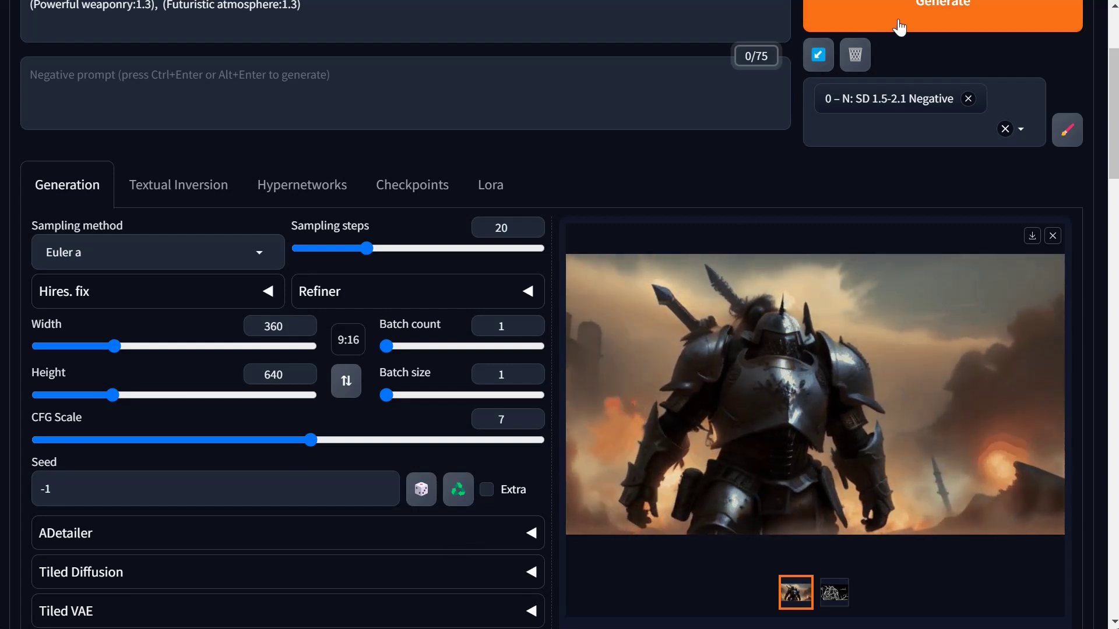
key("ctrl+Return")
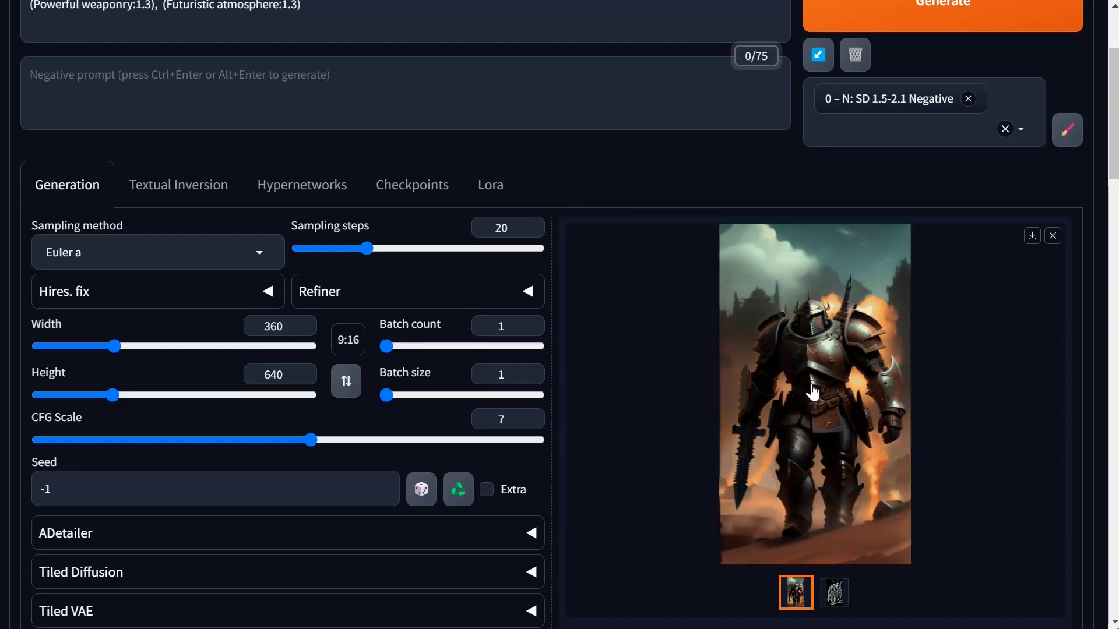
Check the SoftEdge preprocessor preview and the AnimateDiff settings, and examine the portrait soldier animation in enlarged view
scroll(454, 382, "down", 20)
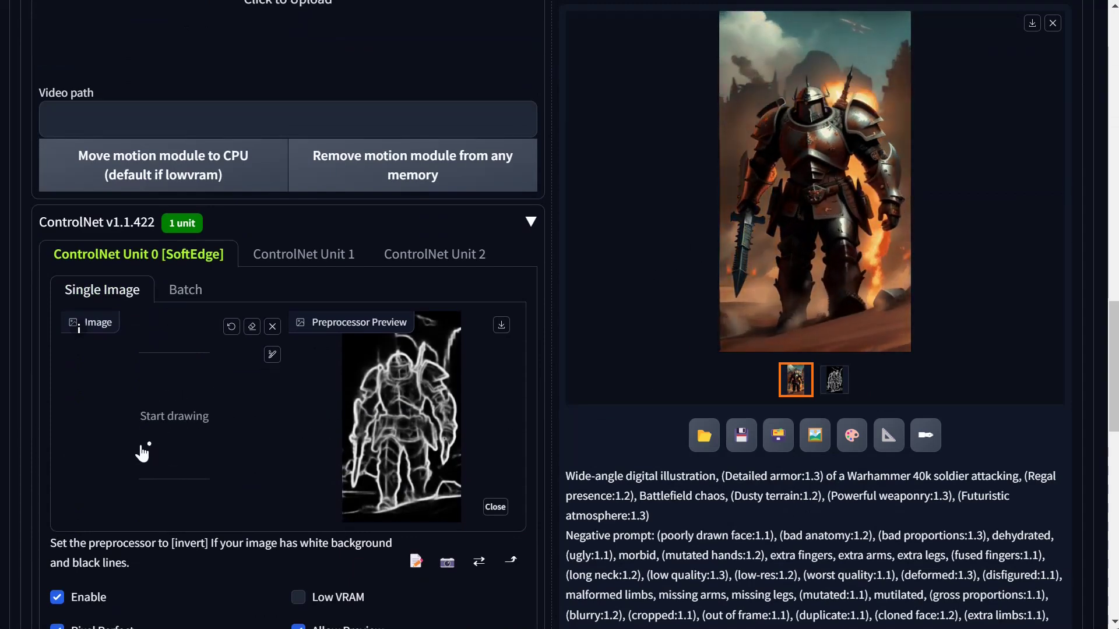
scroll(687, 385, "up", 12)
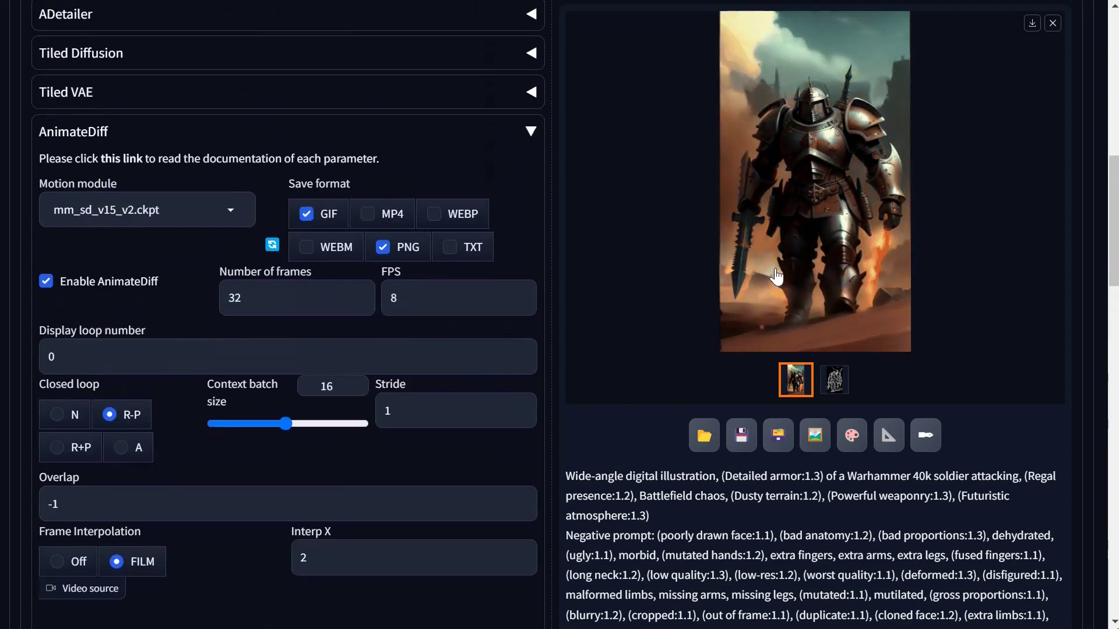
scroll(586, 388, "up", 3)
left_click(848, 289)
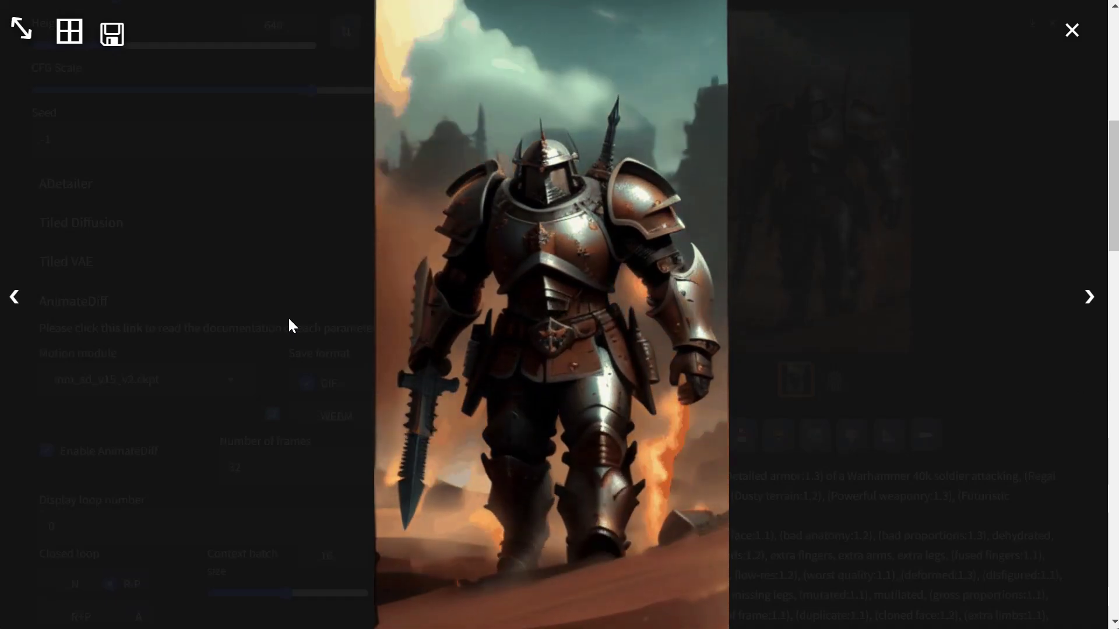
left_click(288, 317)
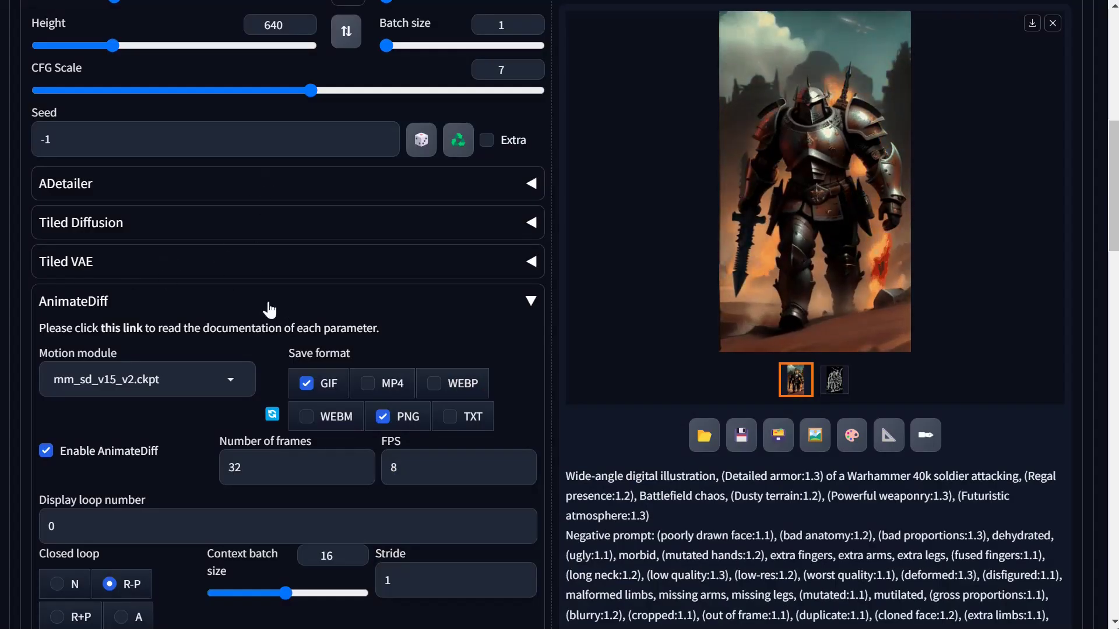
Review the prompt, image size and AnimateDiff frame, loop and interpolation settings, and inspect the portrait animation enlarged once more
scroll(188, 410, "up", 6)
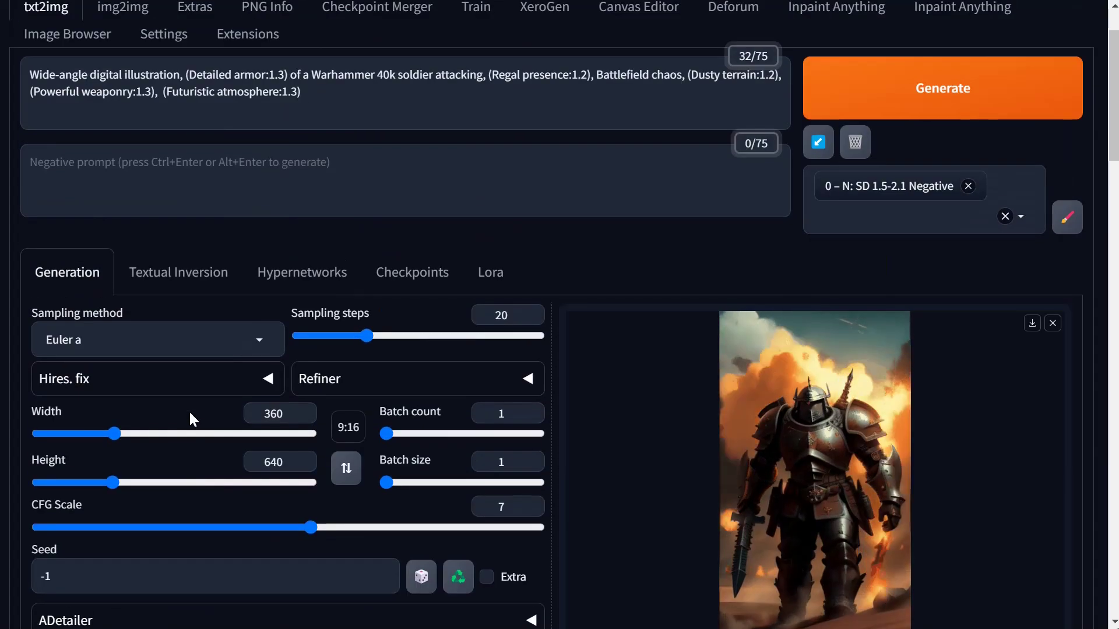
scroll(190, 412, "down", 2)
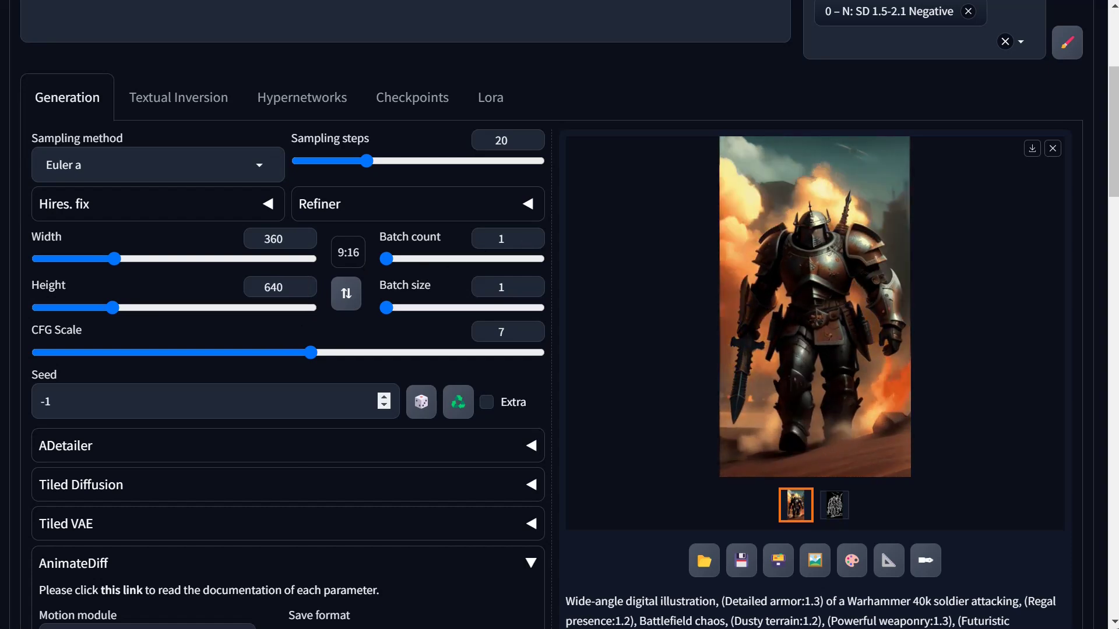
scroll(271, 409, "down", 7)
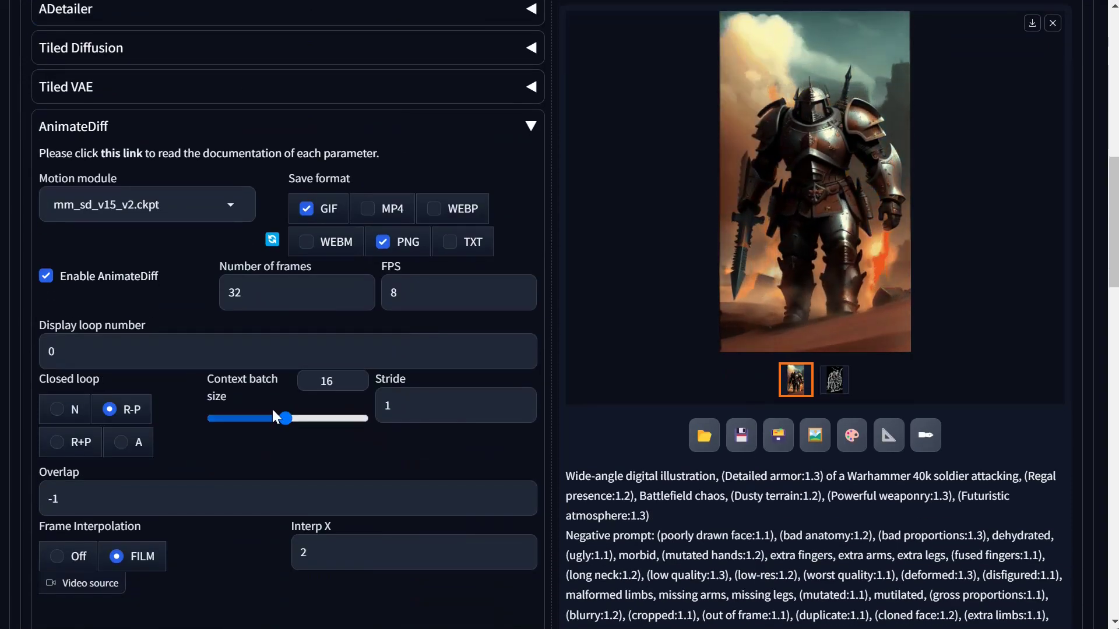
scroll(272, 409, "down", 5)
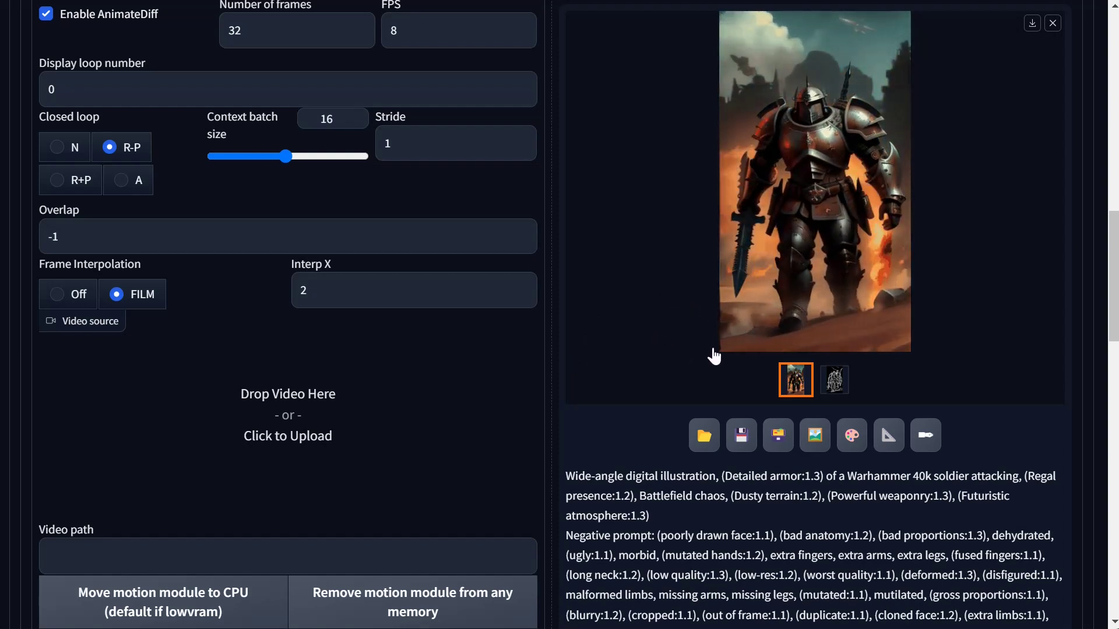
scroll(655, 435, "up", 9)
scroll(655, 434, "up", 7)
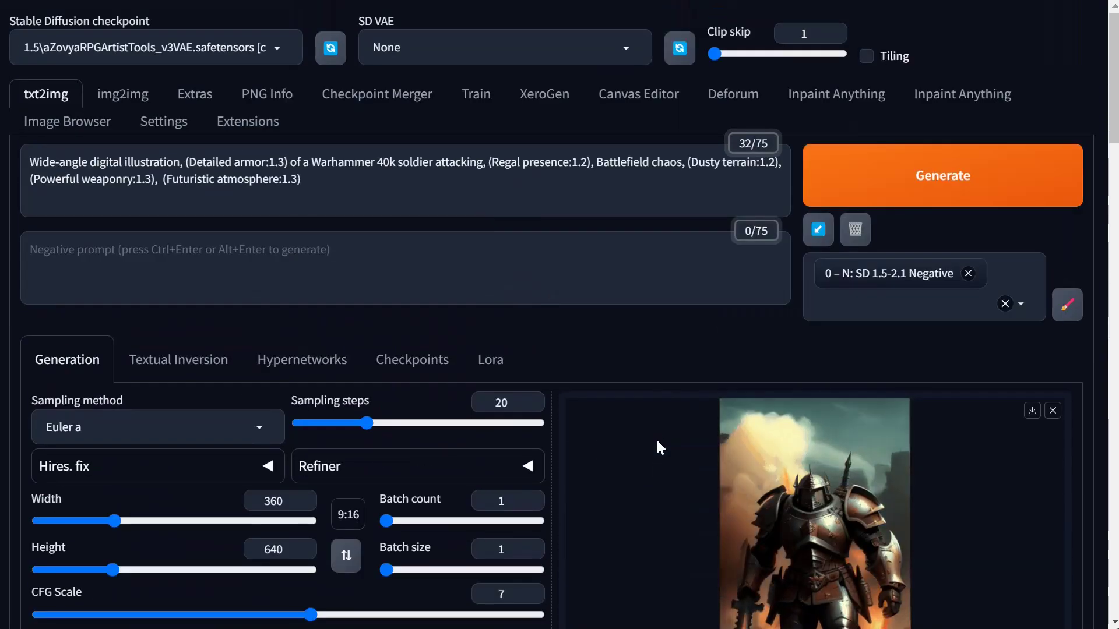
scroll(659, 447, "down", 3)
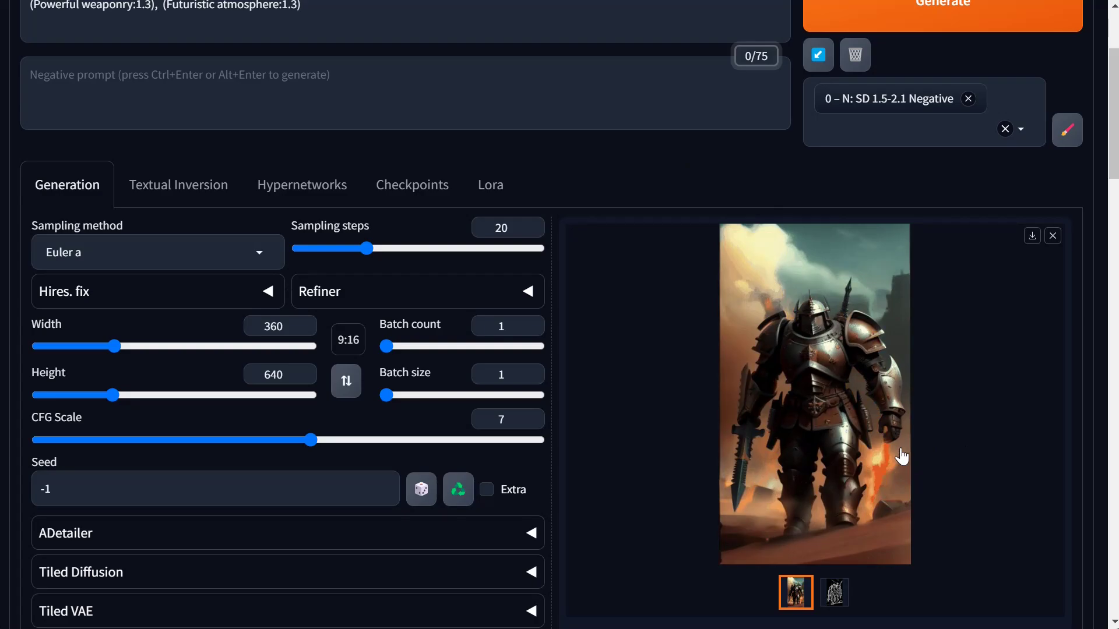
left_click(823, 449)
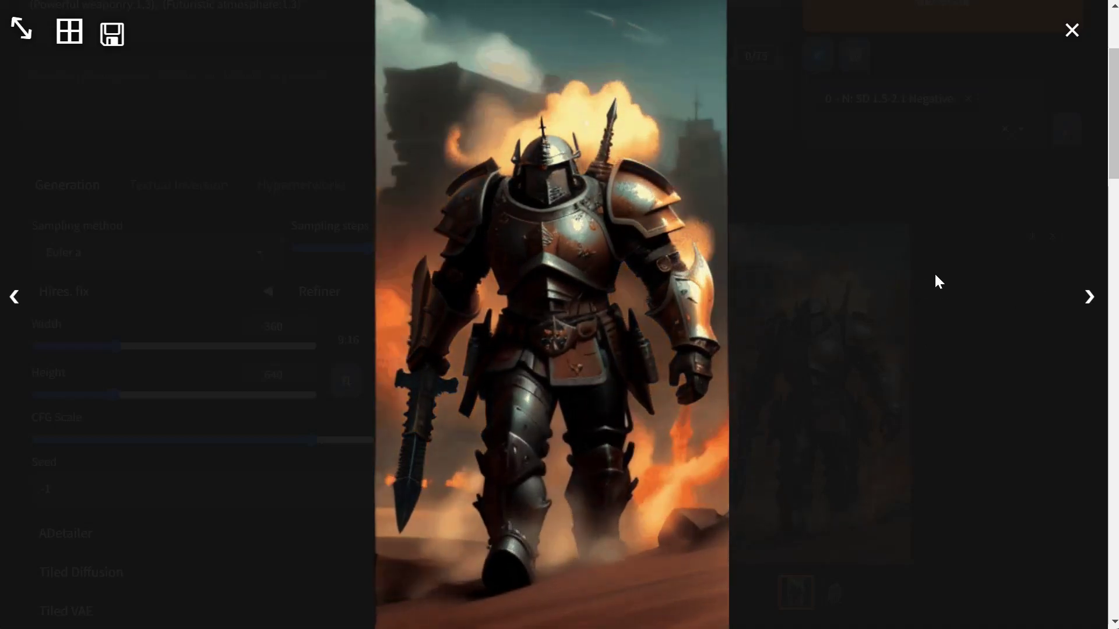
left_click(702, 300)
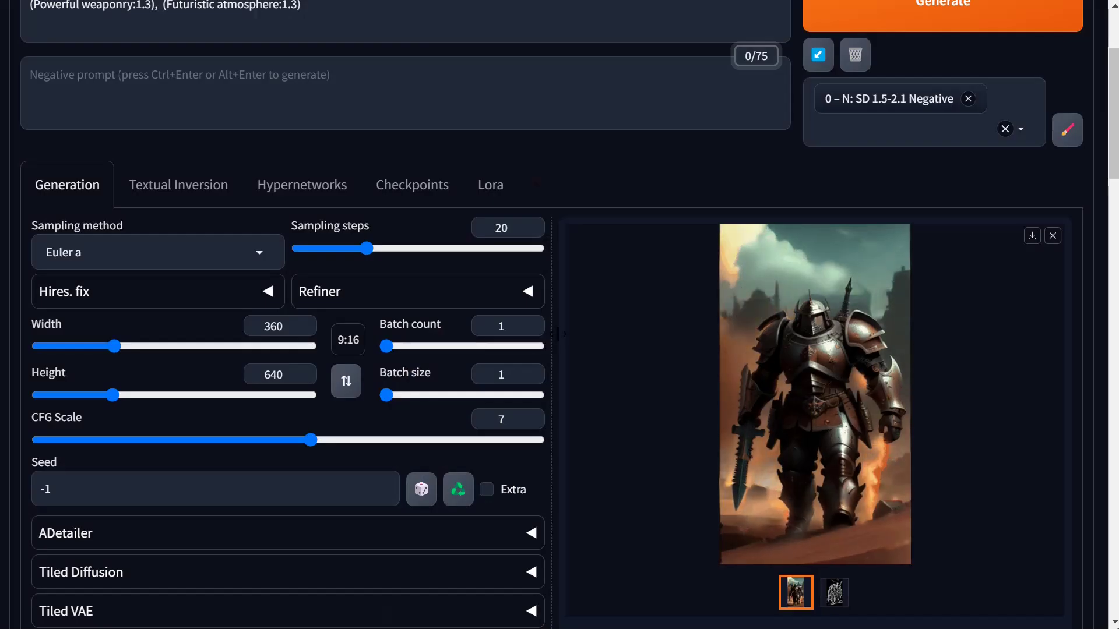